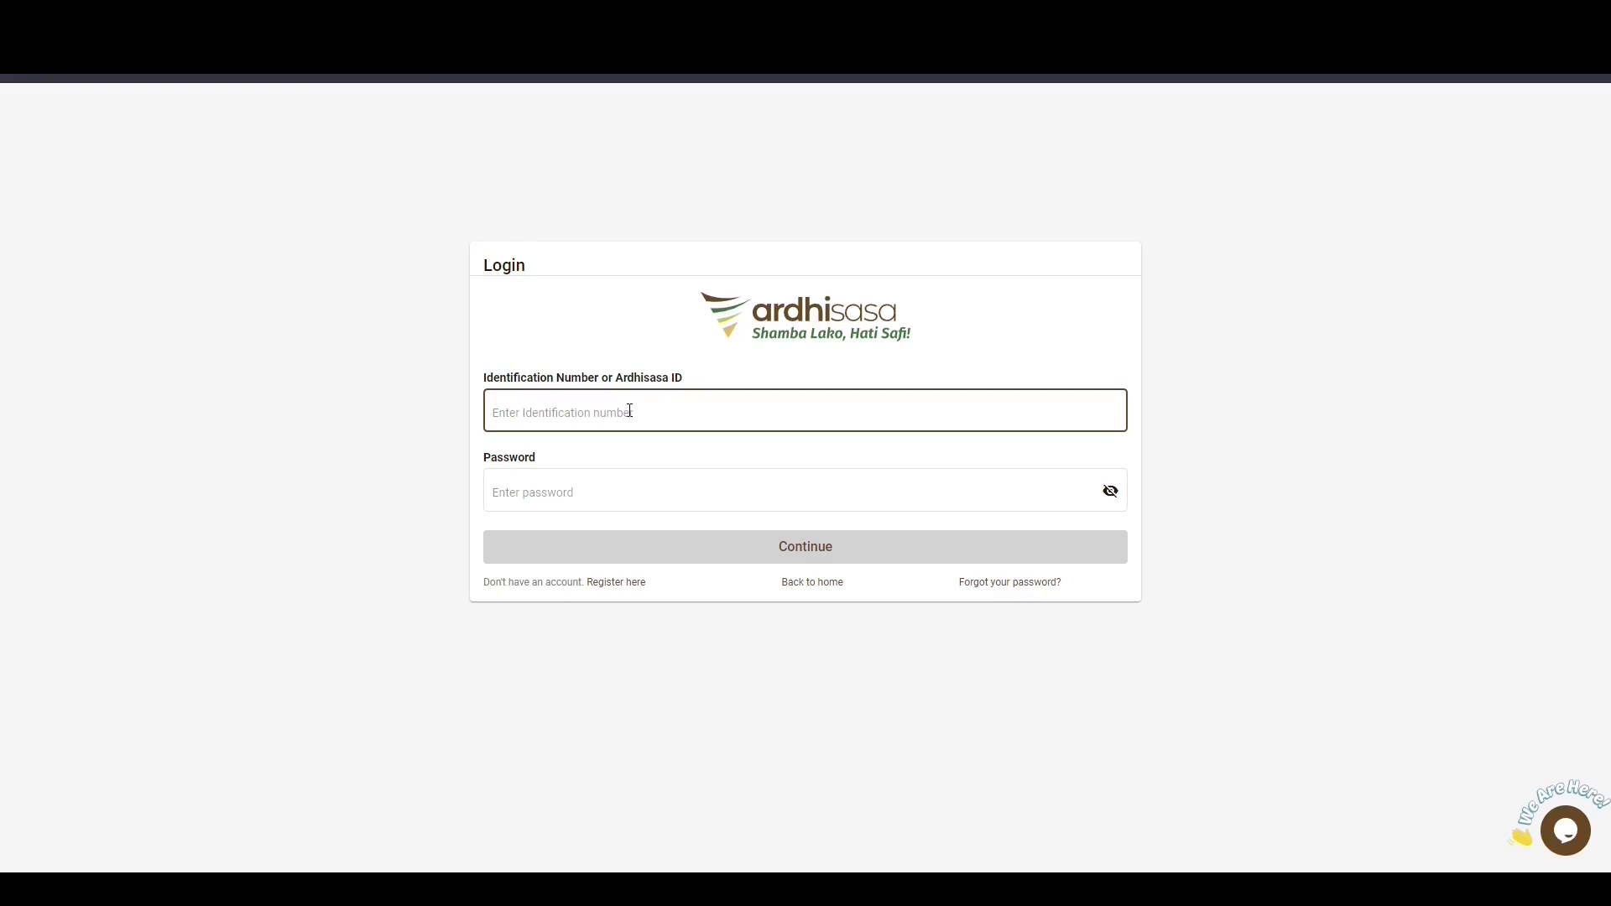
# Step: Log in with the saved ID and password, then verify with the one-time code
pyautogui.click(559, 458)
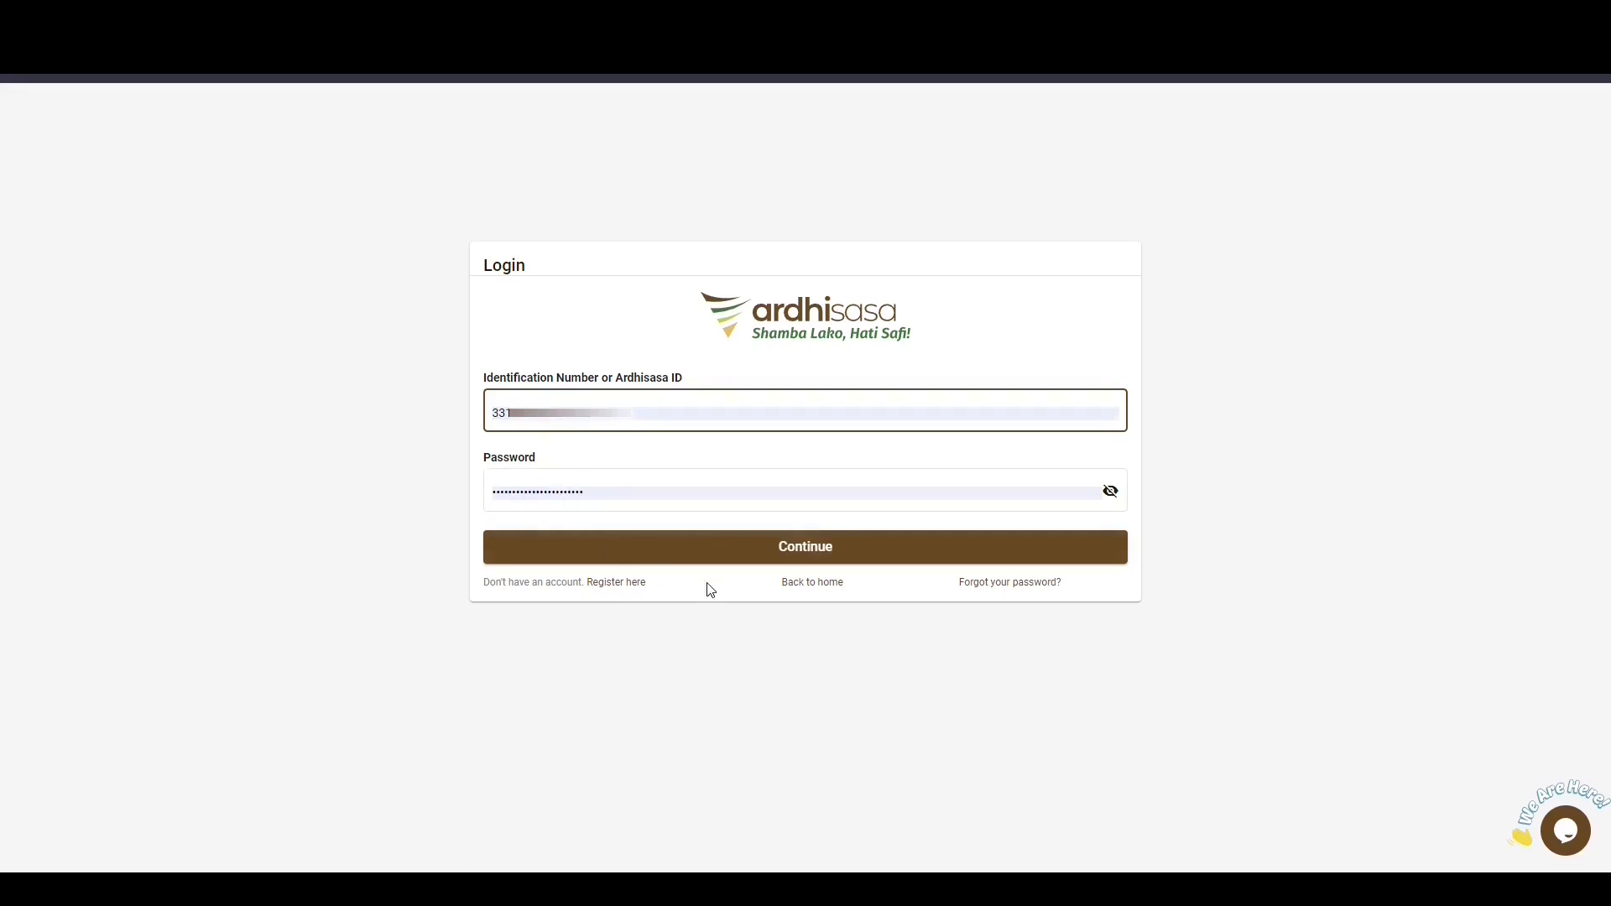
pyautogui.click(822, 560)
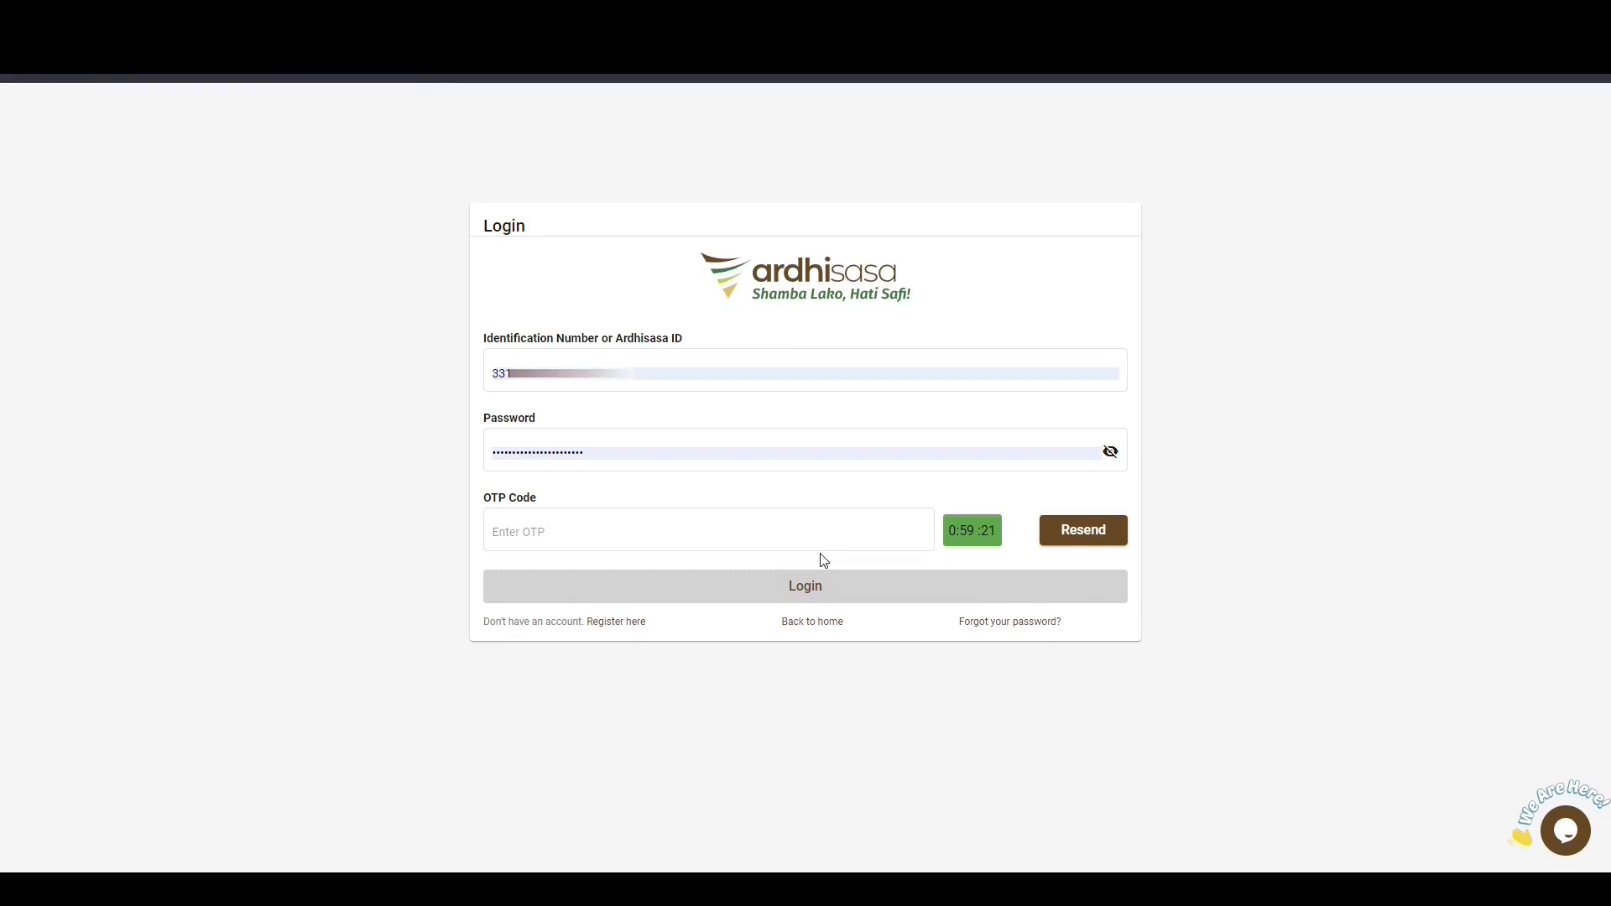
pyautogui.click(799, 538)
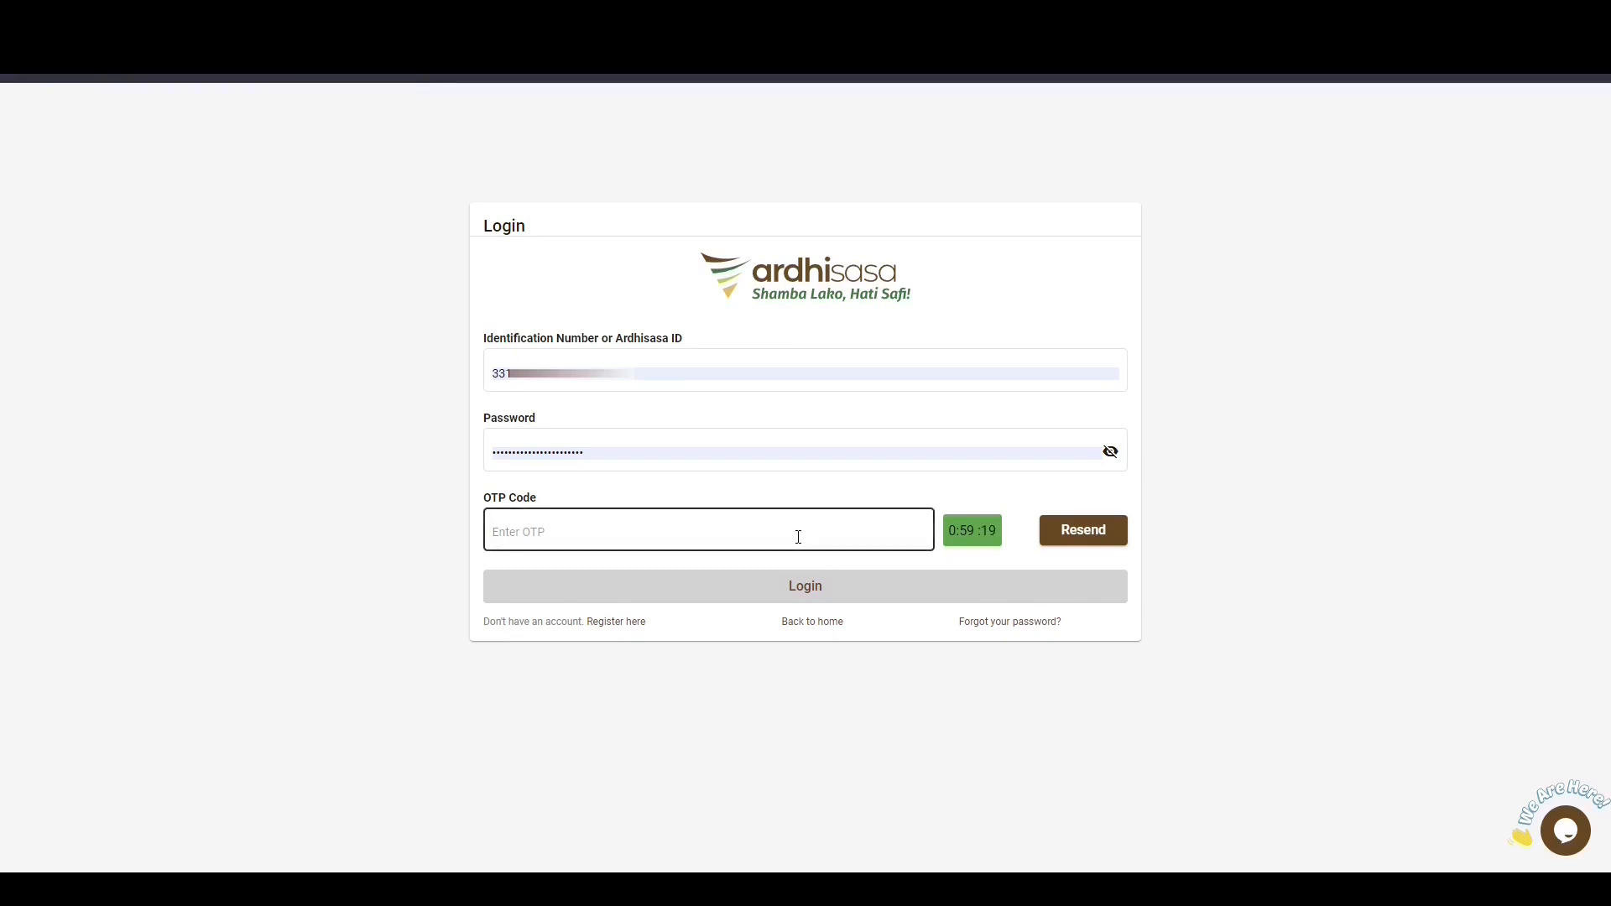
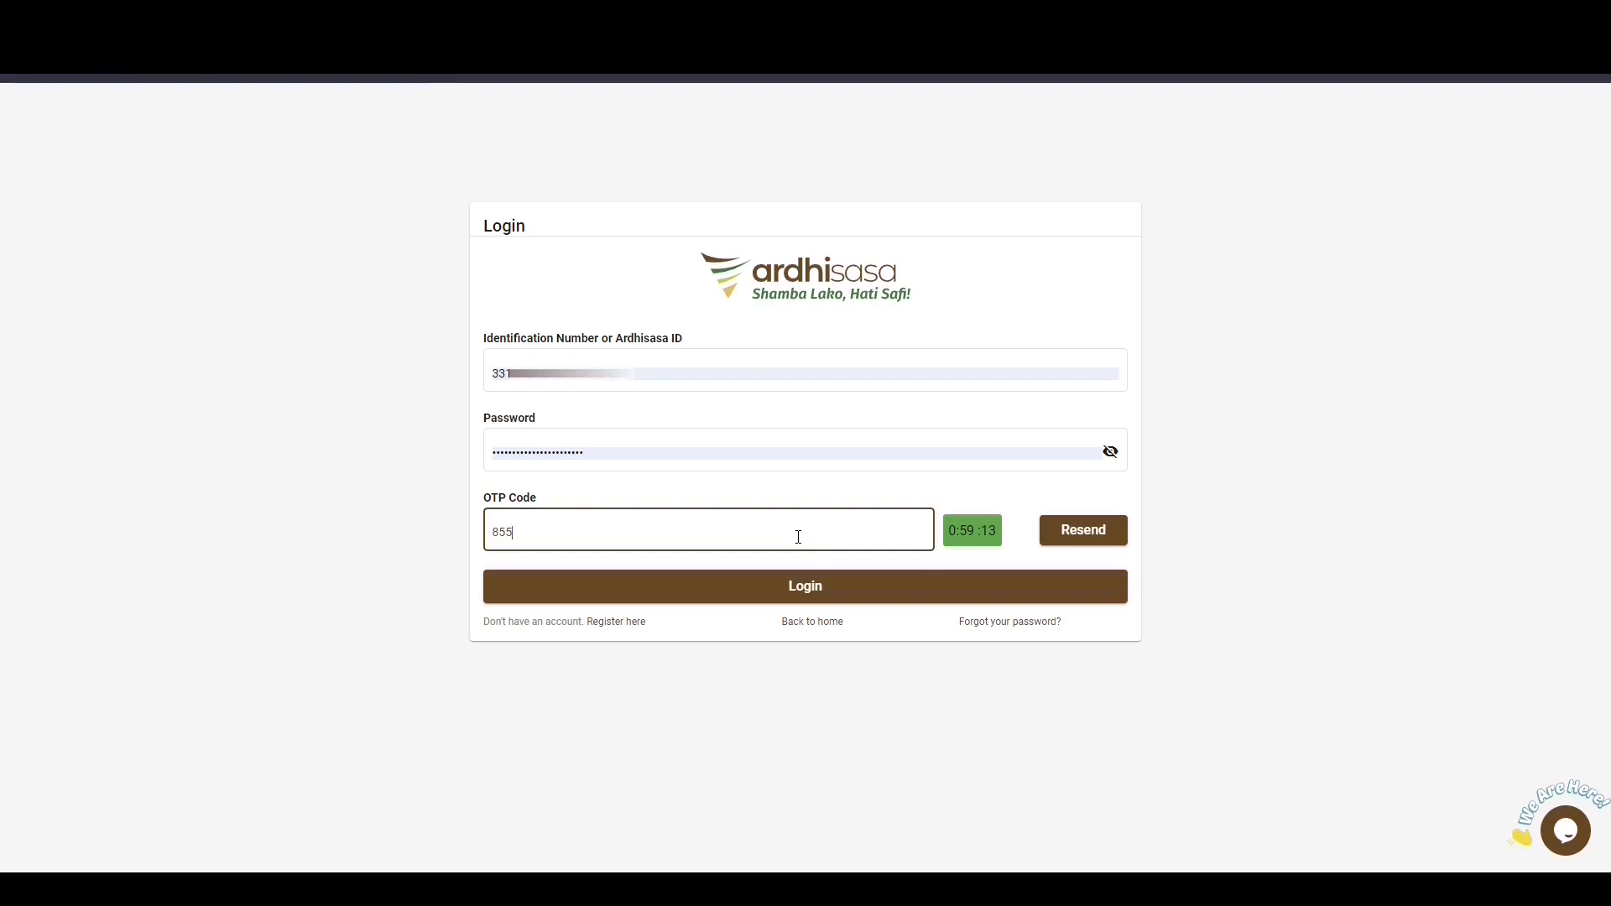
pyautogui.click(805, 592)
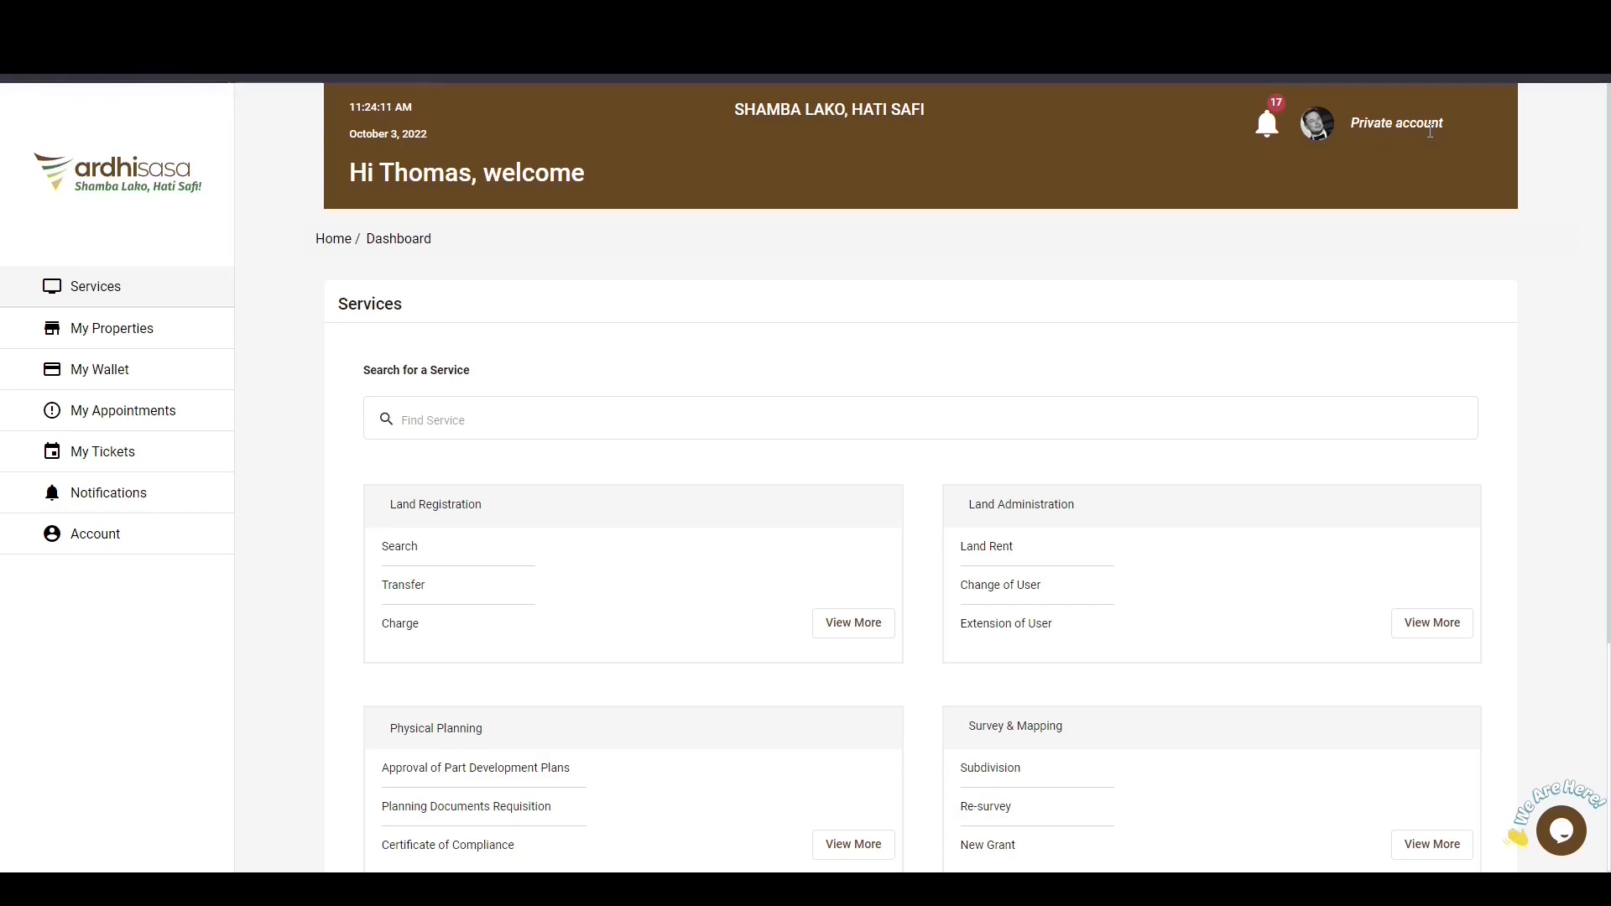
# Step: Switch to the Advocate account and open the full Land Registration services list
pyautogui.click(1317, 131)
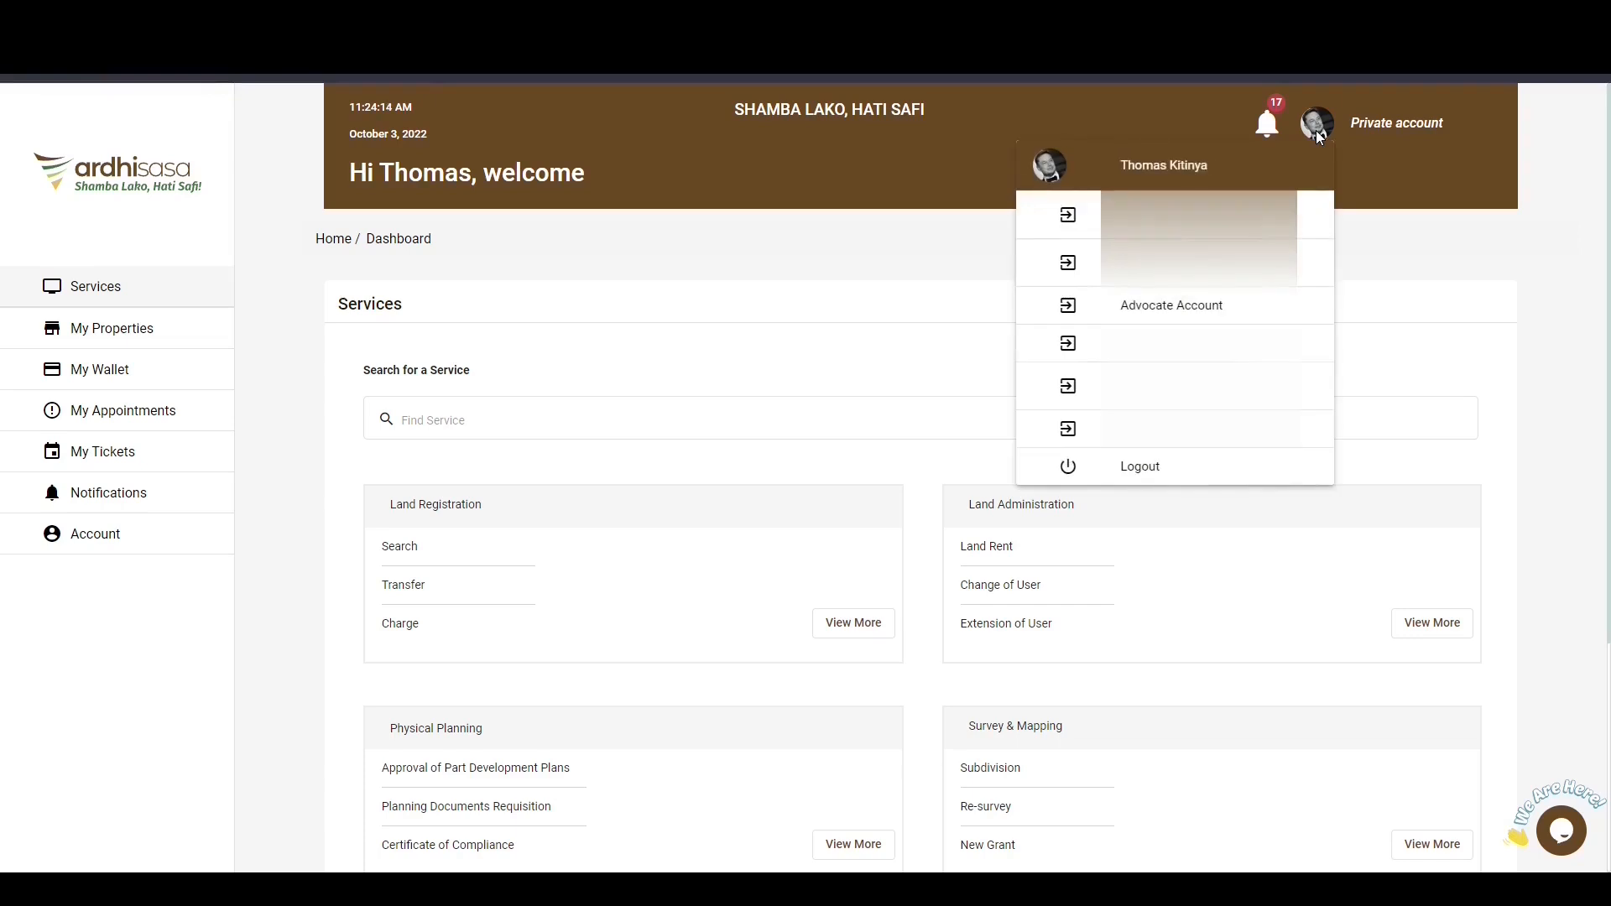
pyautogui.click(1194, 317)
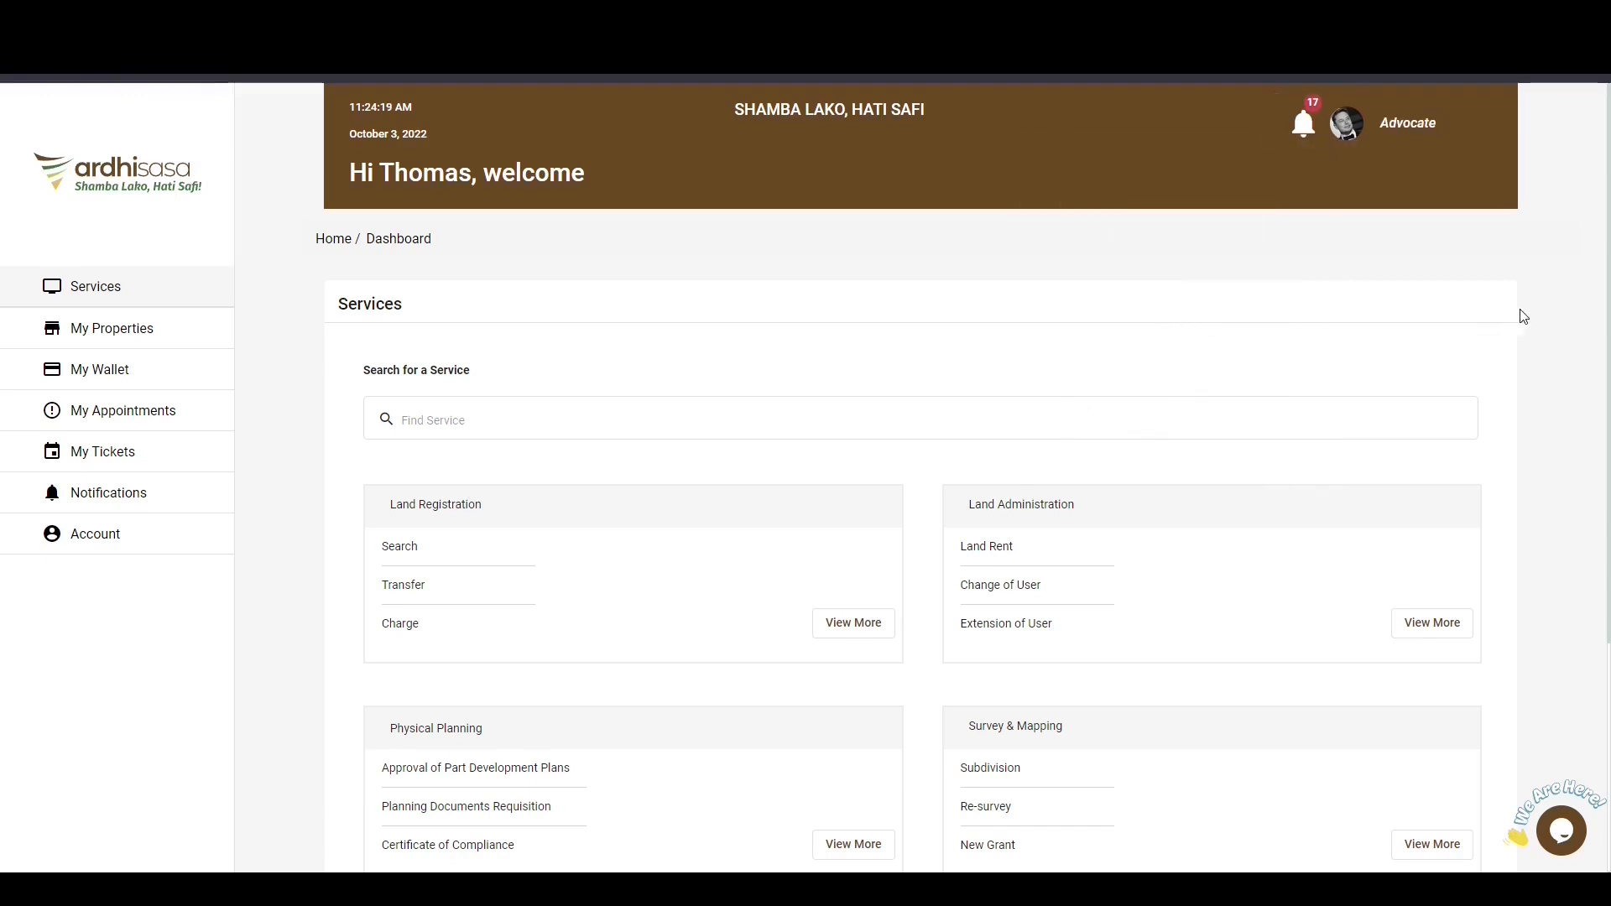
pyautogui.scroll(-4, 1532, 332)
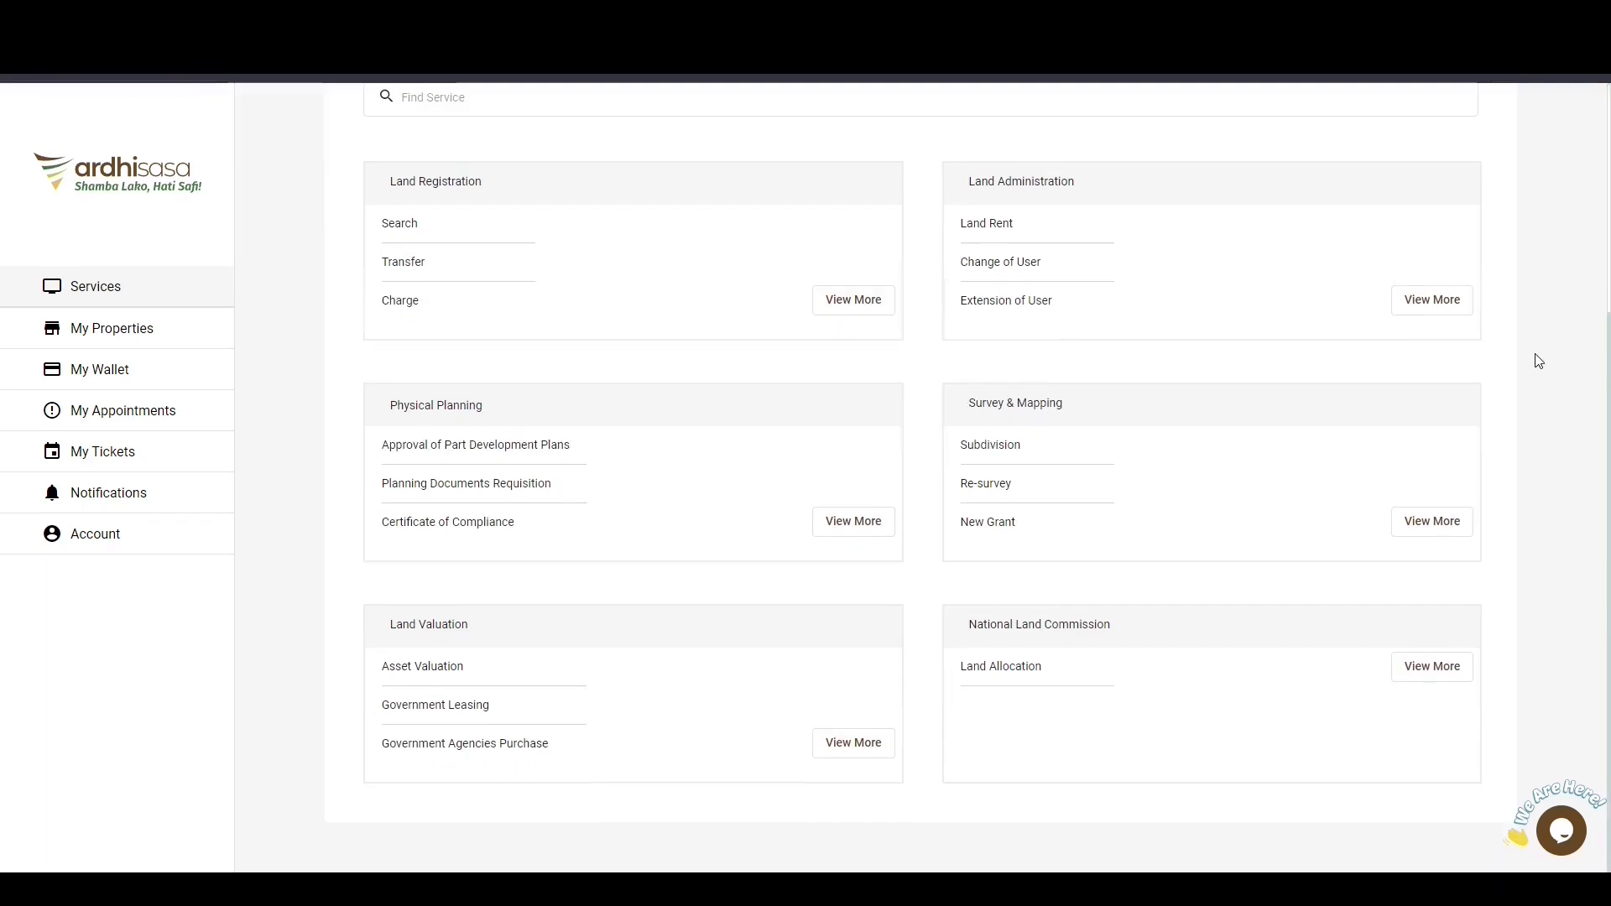
pyautogui.scroll(4, 1538, 361)
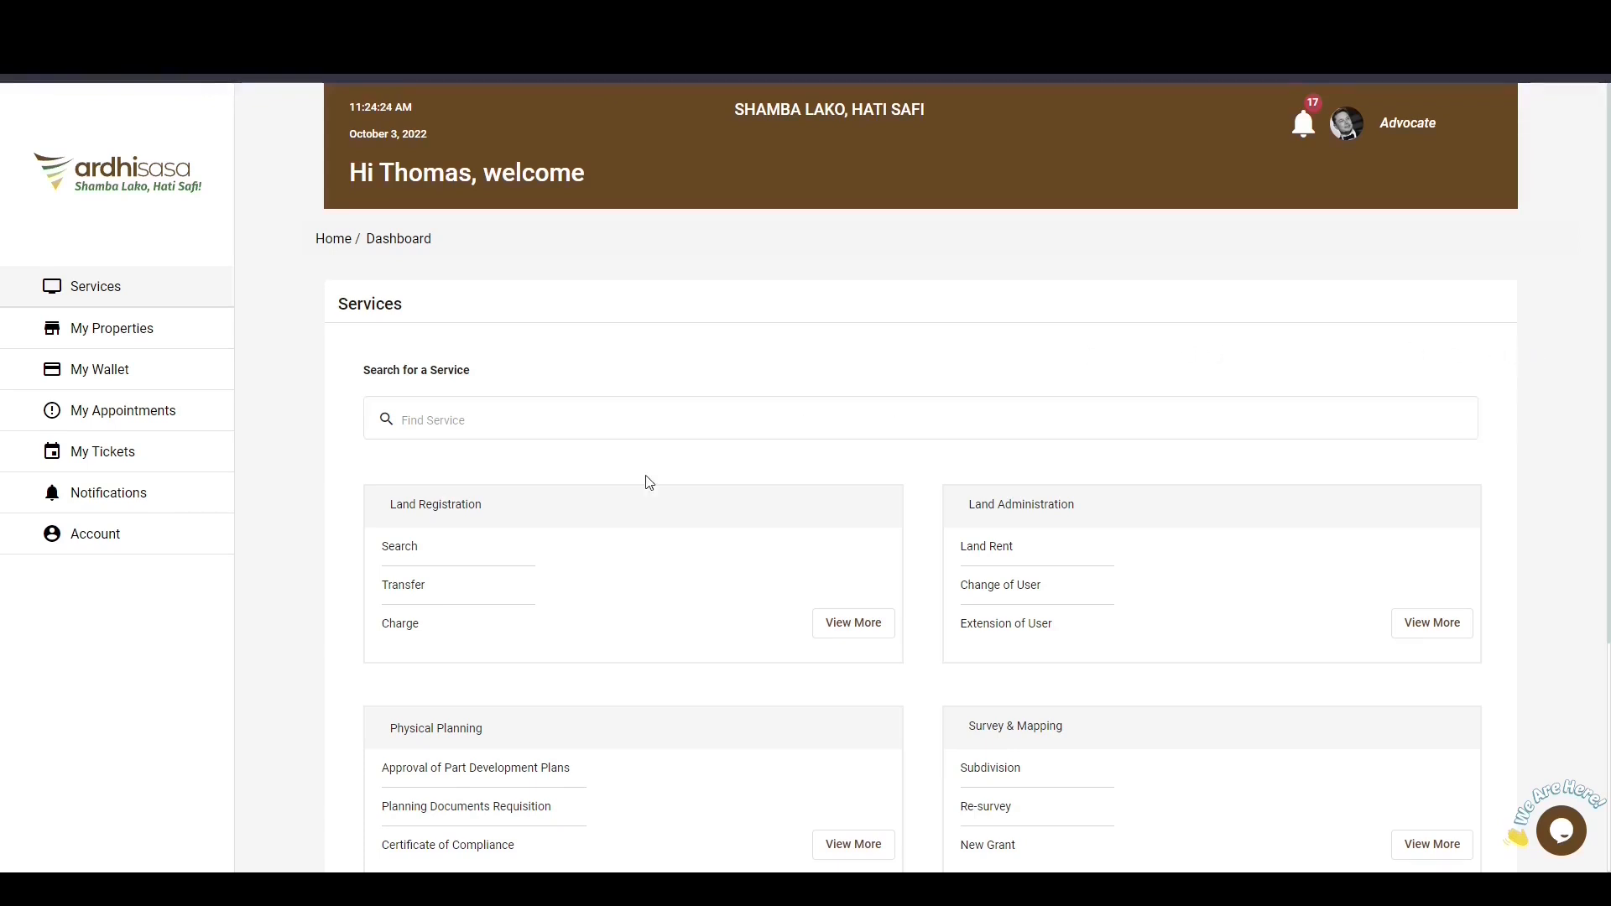
pyautogui.click(827, 634)
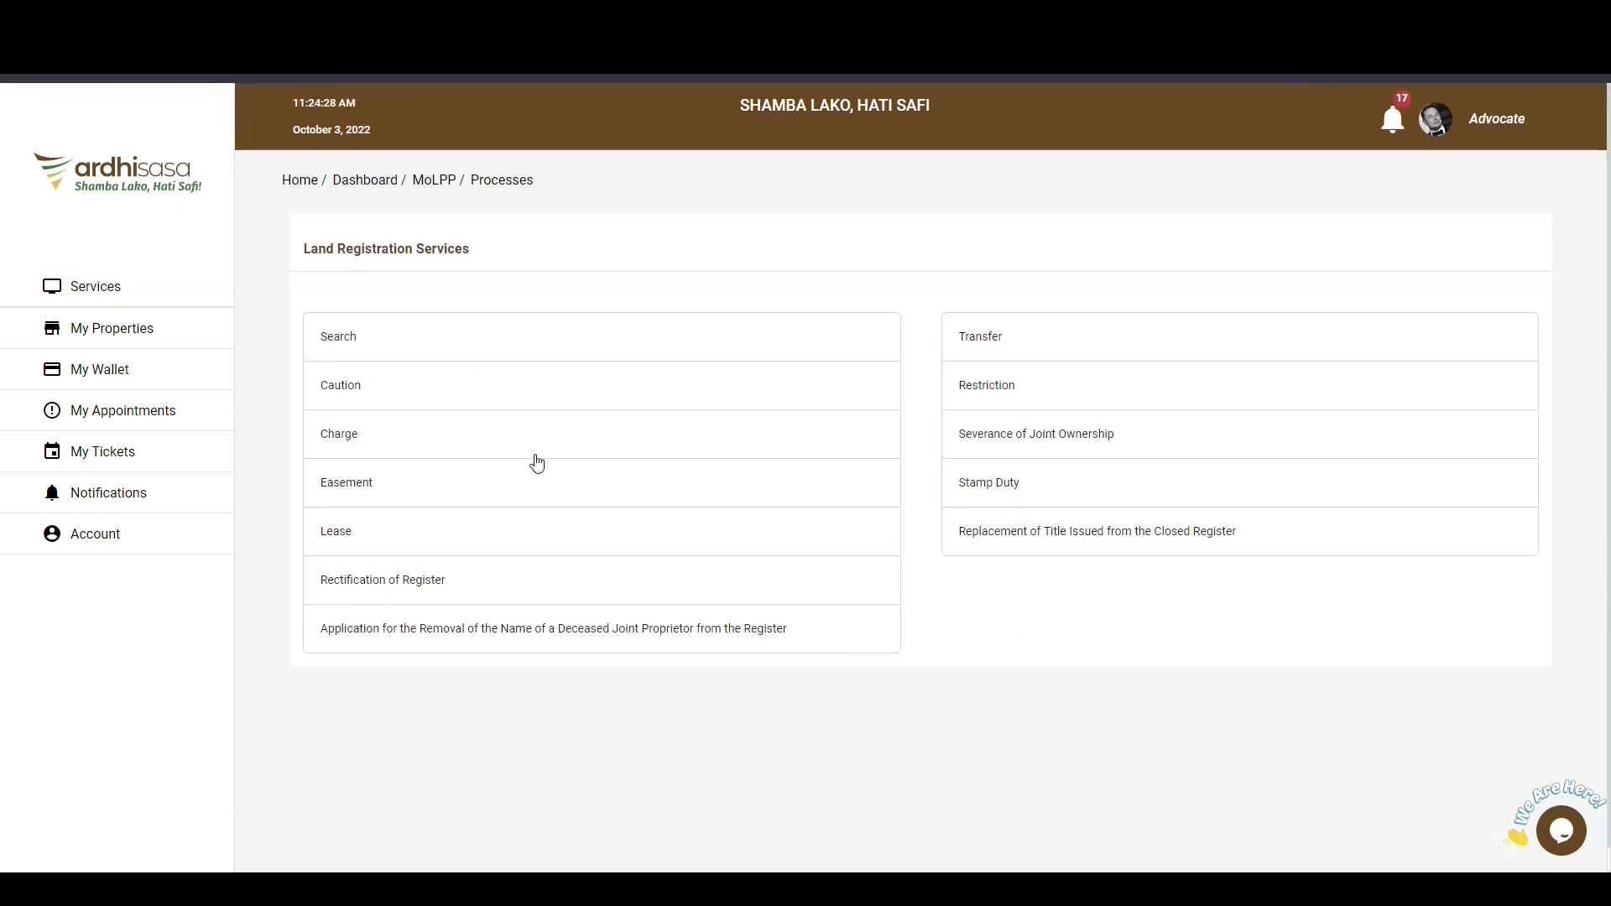
# Step: Go to Charge services and open the Transfer of Charge applications
pyautogui.click(339, 444)
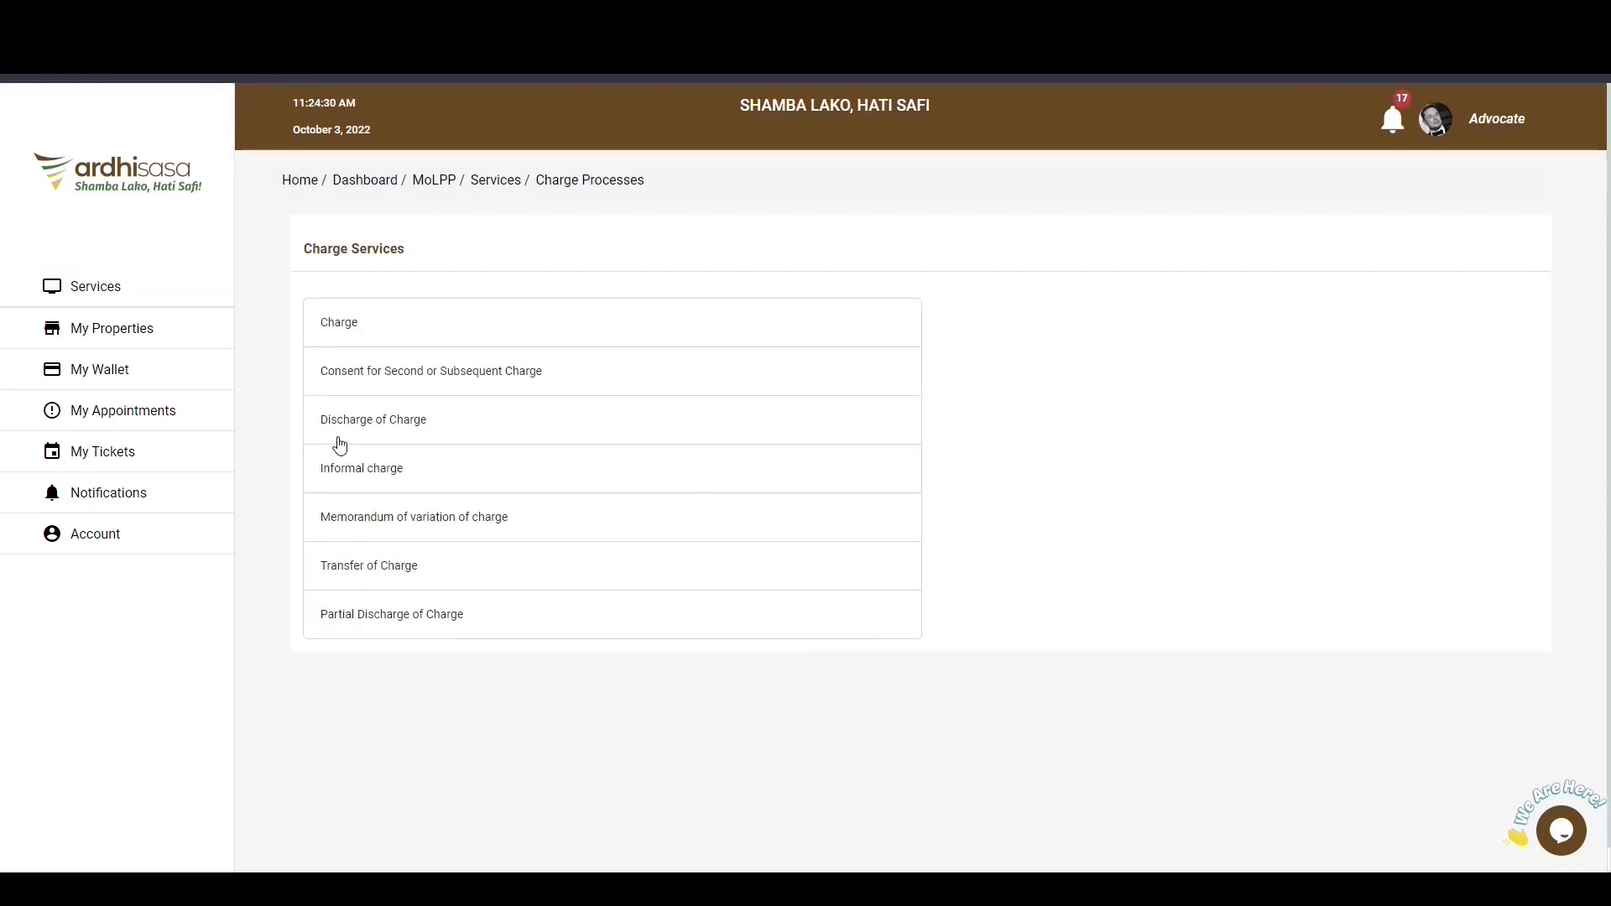
pyautogui.click(385, 580)
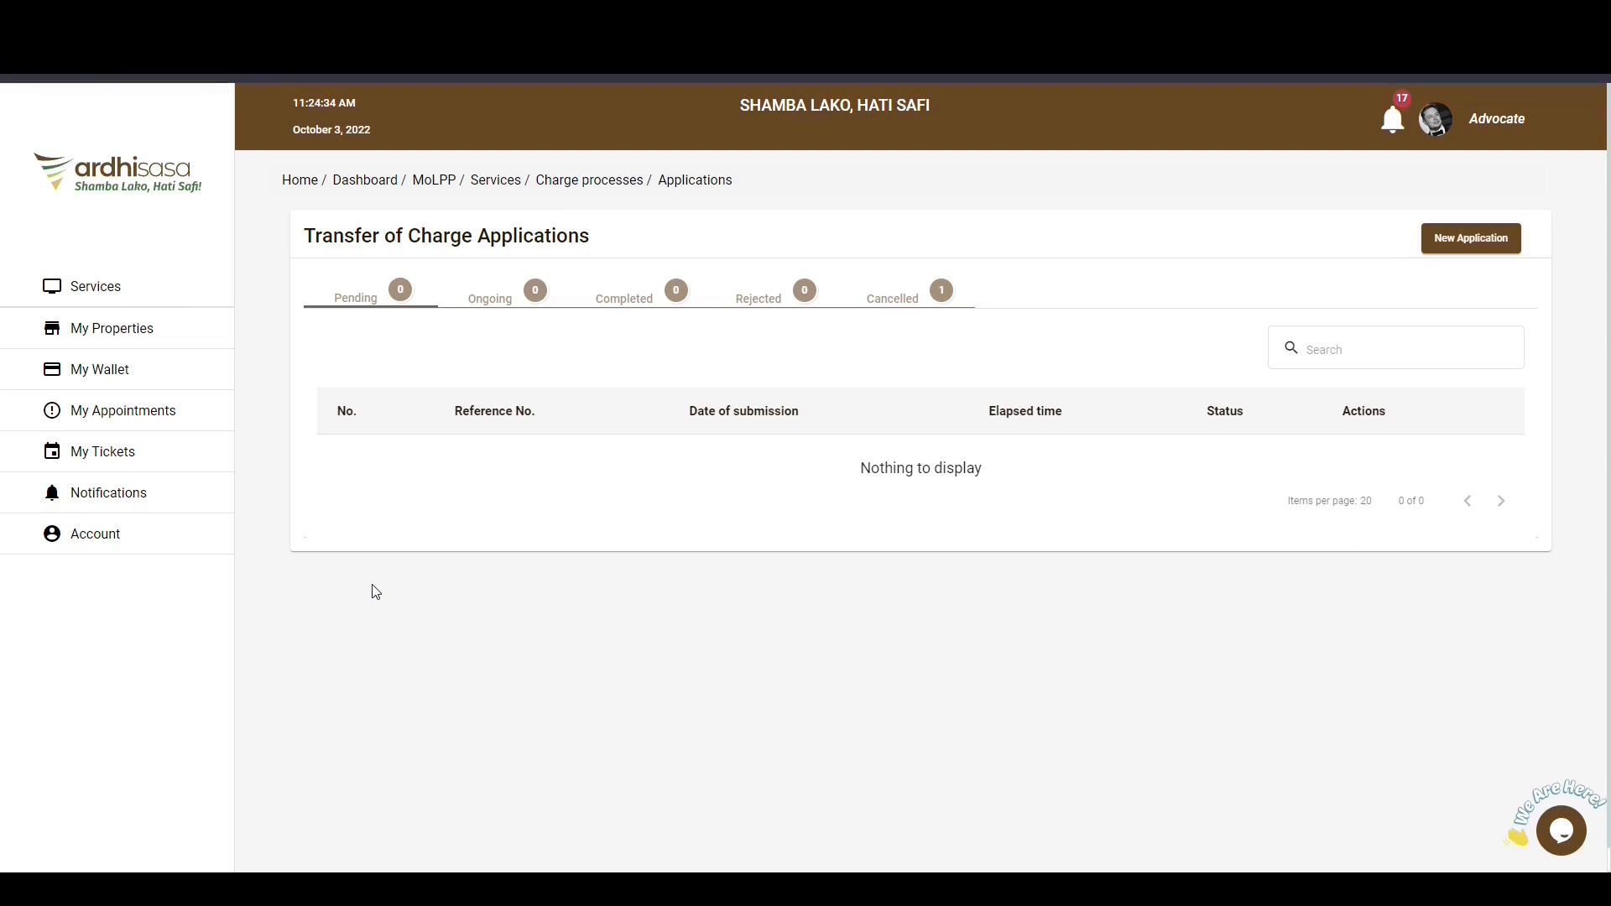
# Step: Check the Pending, Ongoing, Completed, Rejected and Cancelled tabs, then start a new application
pyautogui.click(368, 308)
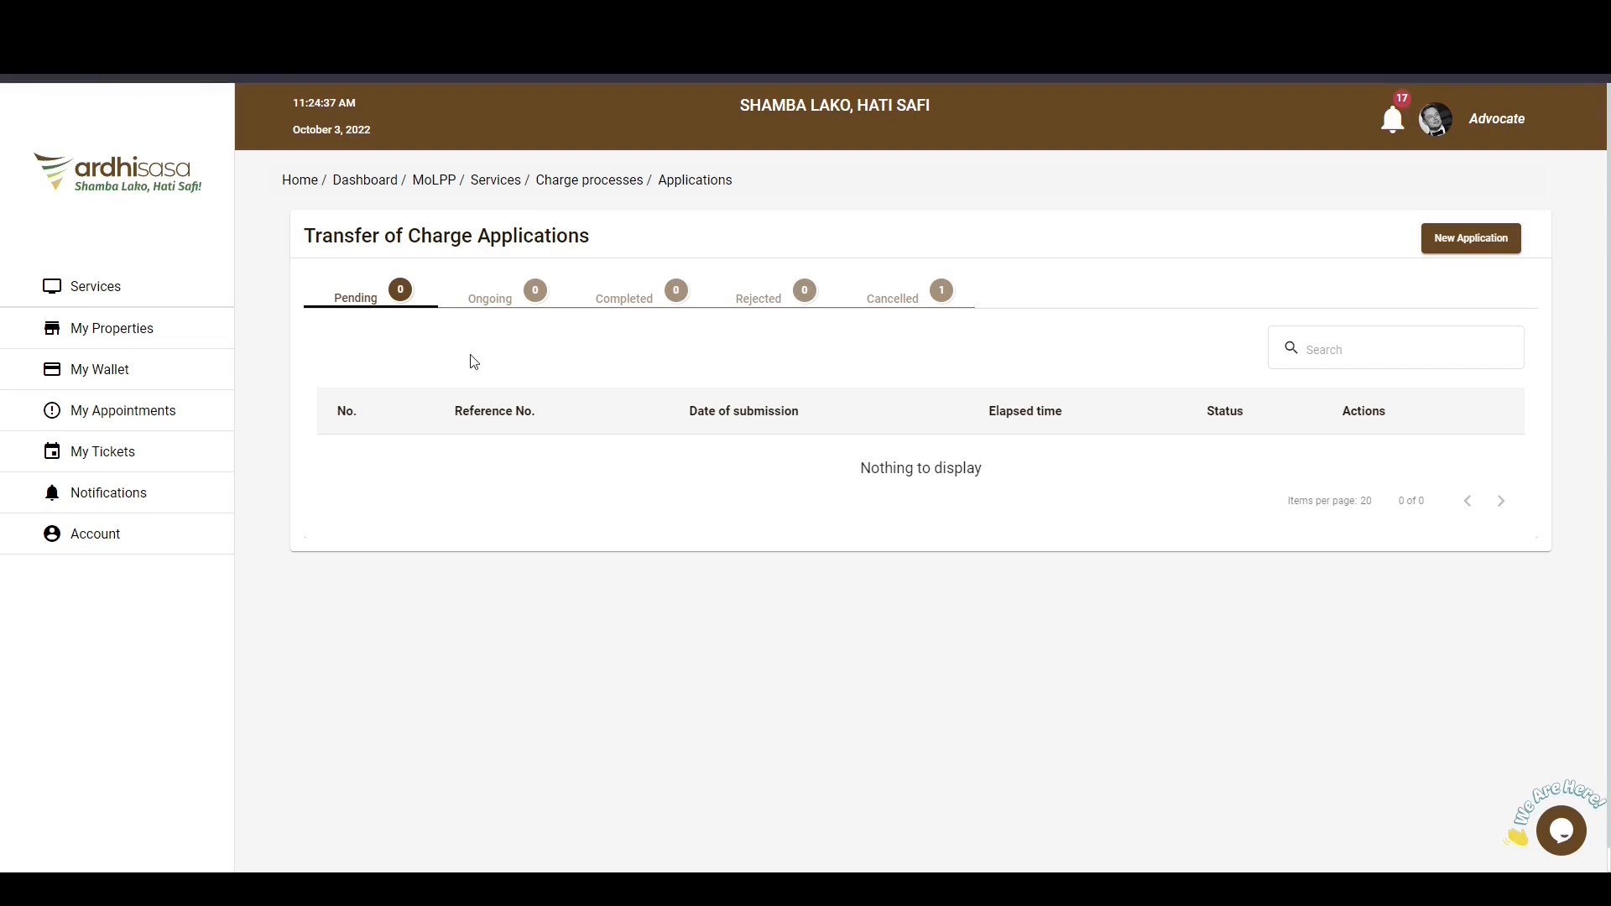
pyautogui.click(512, 314)
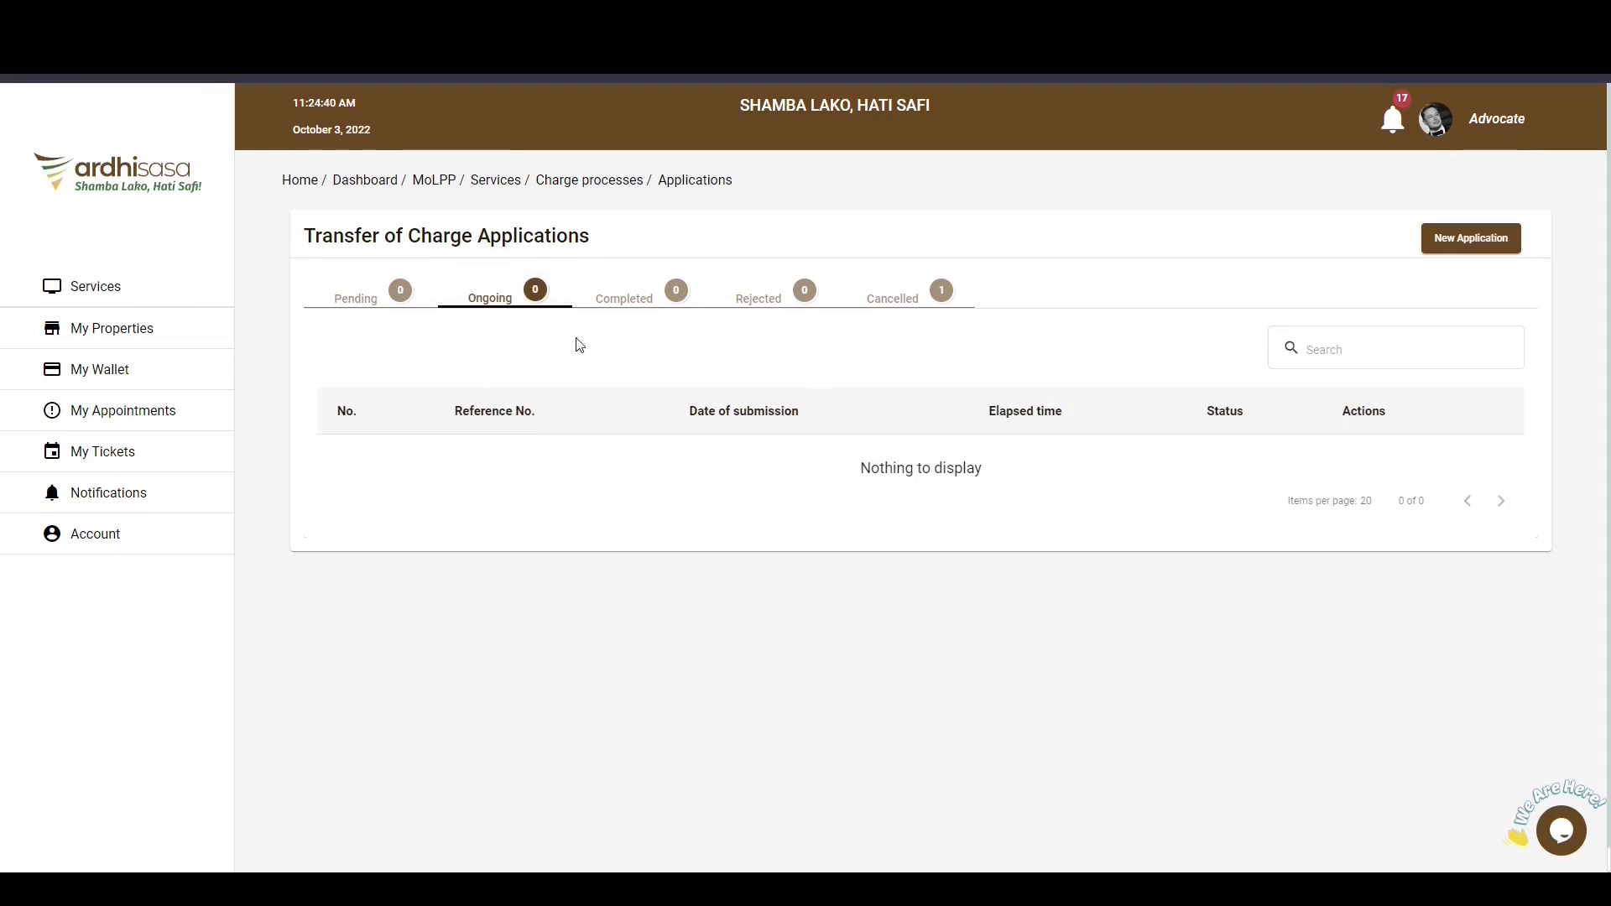
pyautogui.click(646, 301)
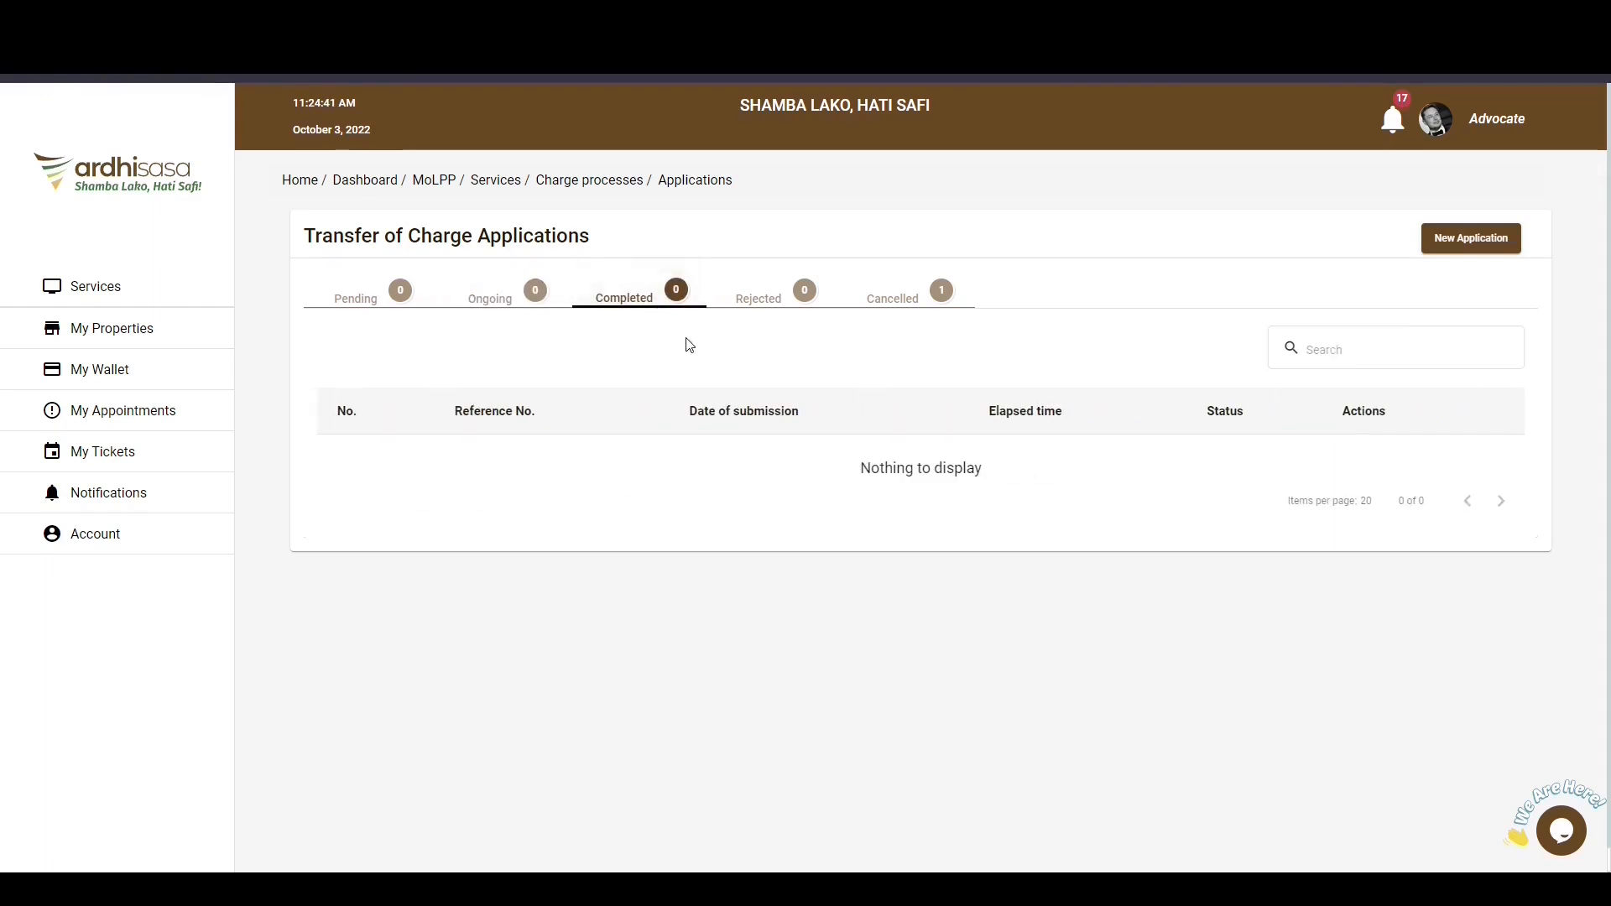
pyautogui.click(776, 308)
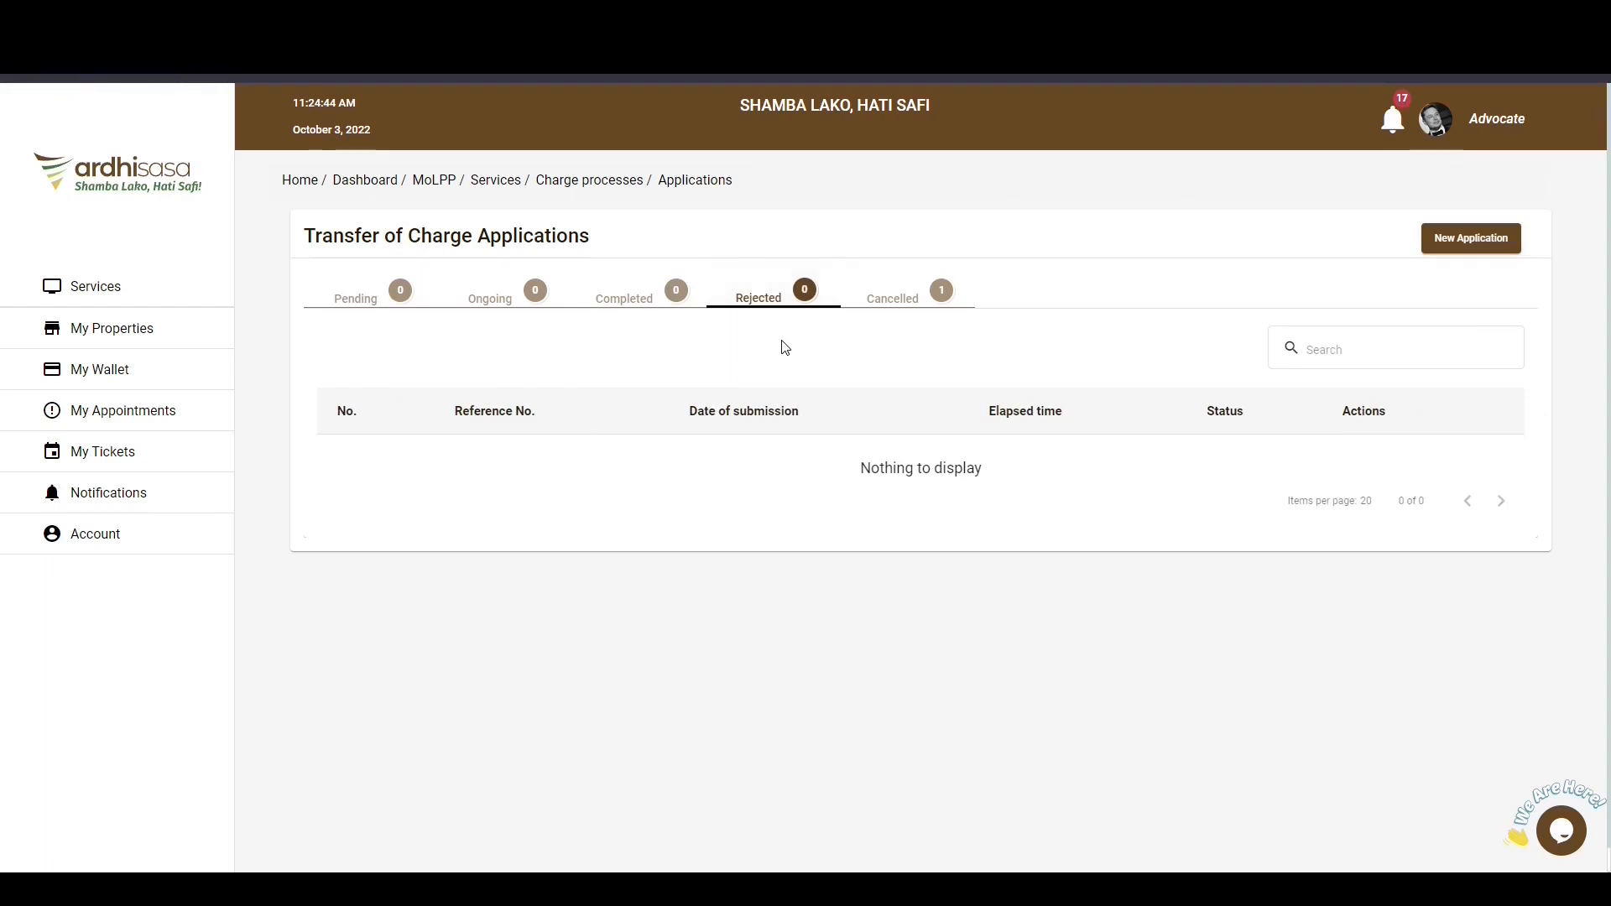
pyautogui.click(895, 311)
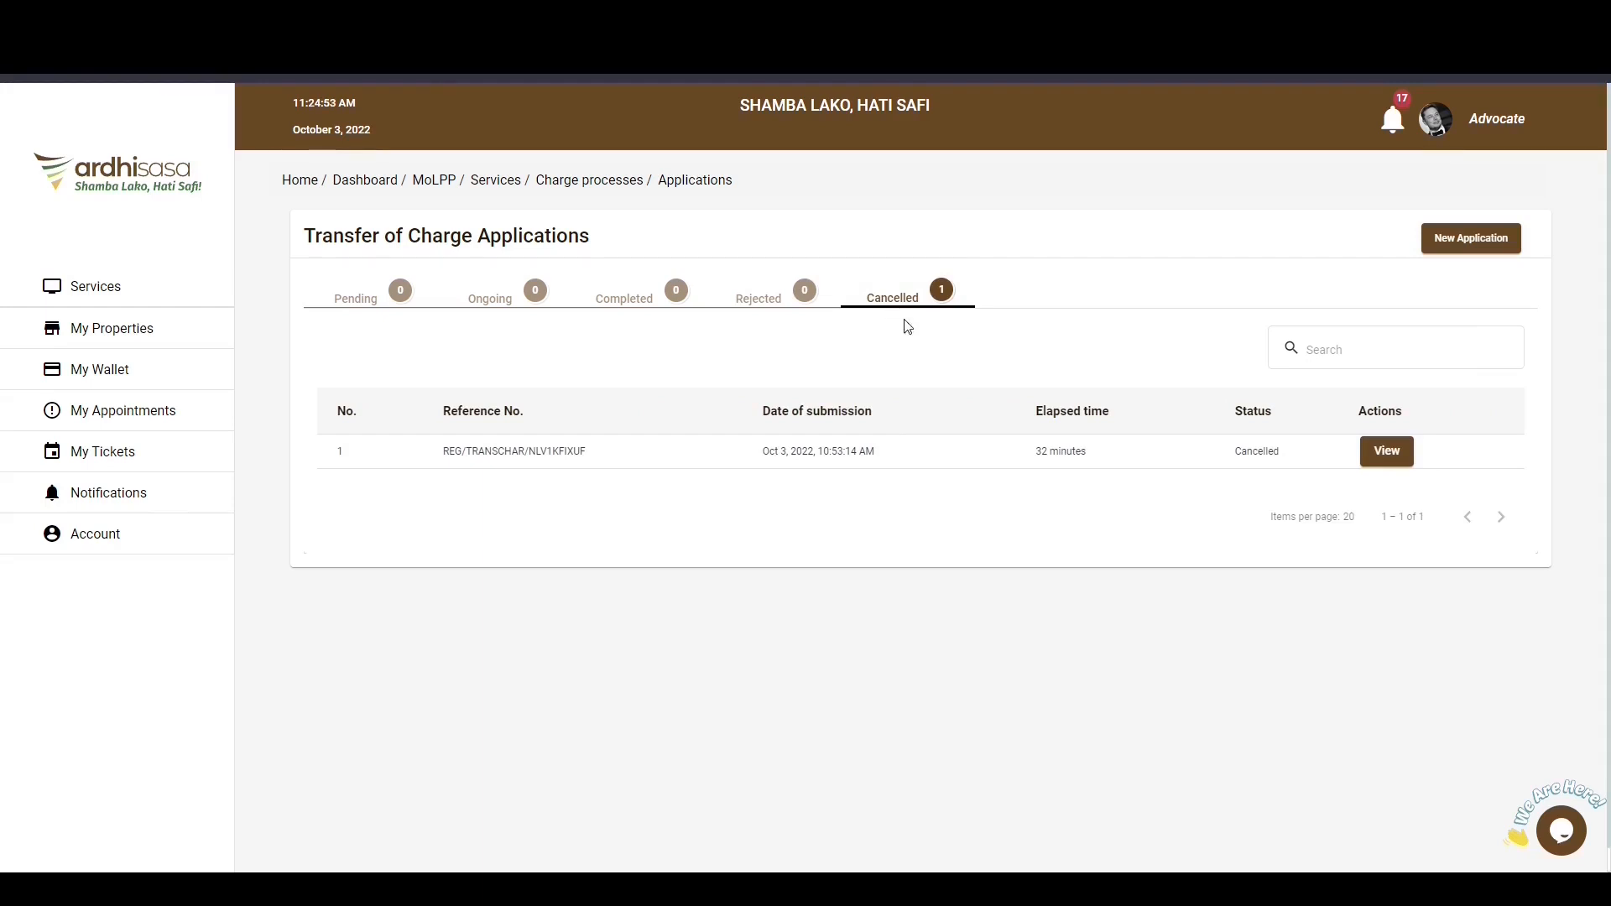
pyautogui.click(1485, 249)
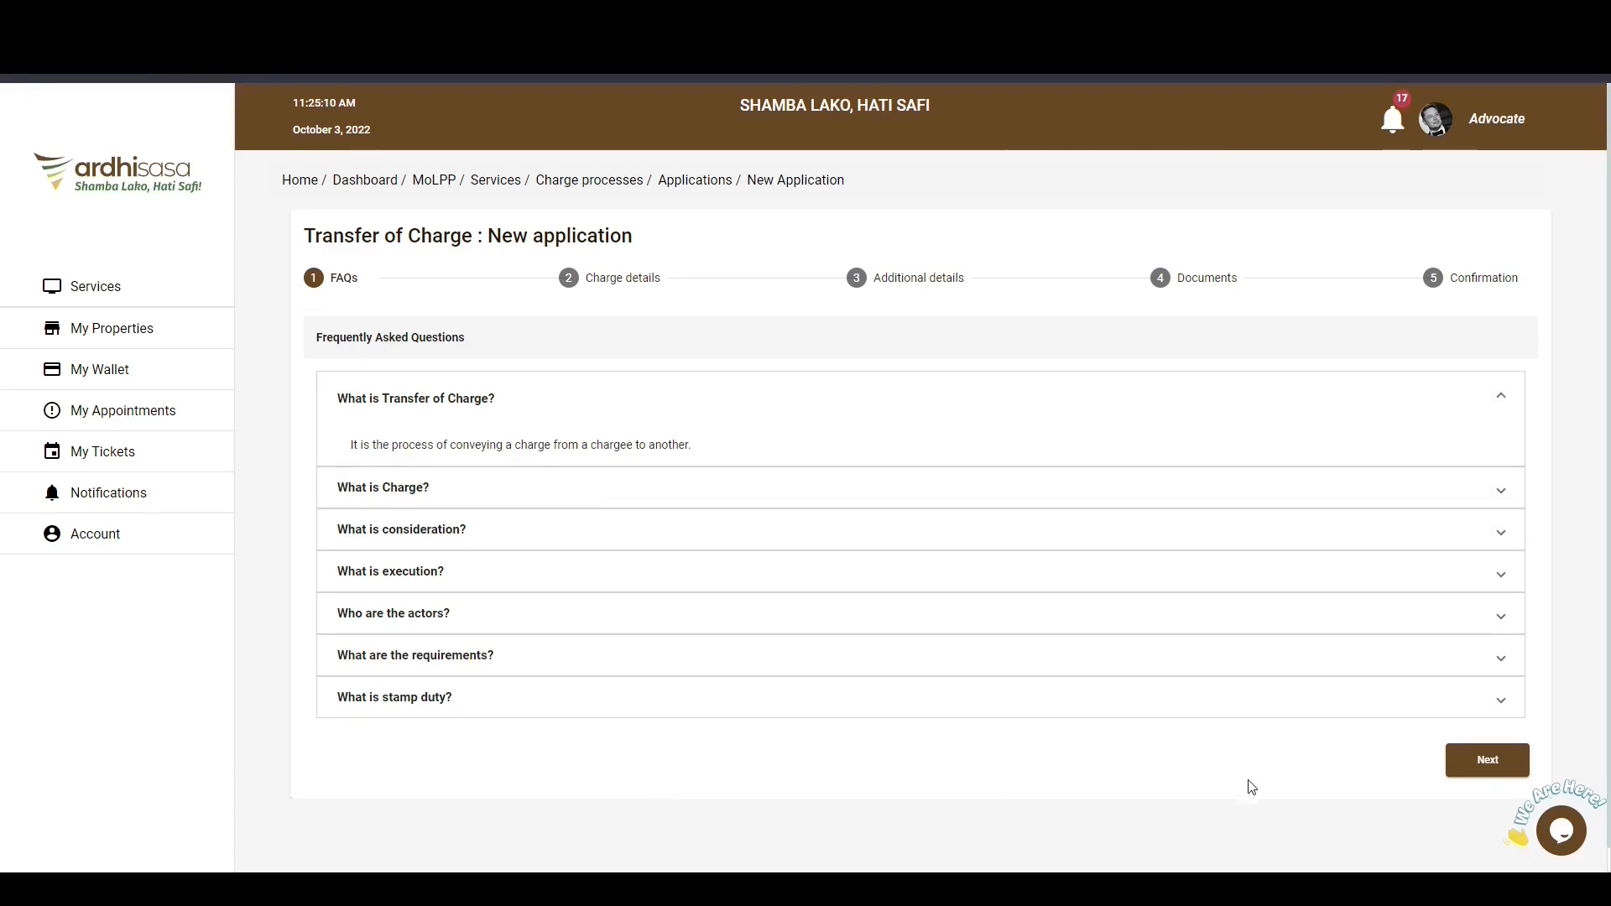
# Step: Add parcel NAIROBI/BLOCK98/1 with charge entry 4 on the Charge details step
pyautogui.click(1488, 761)
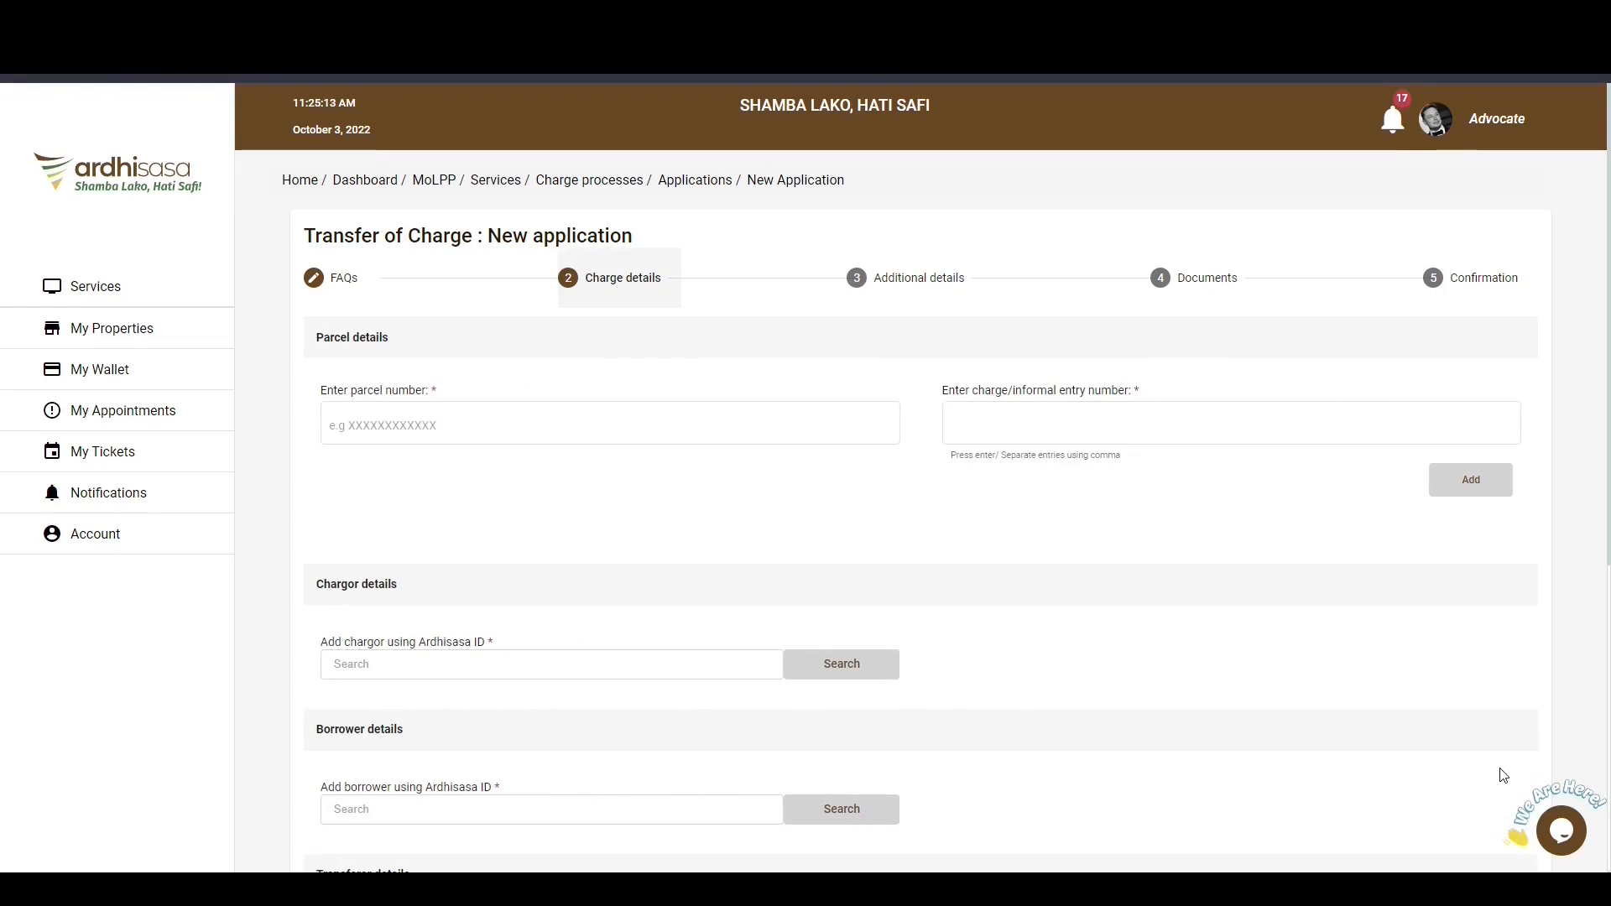
pyautogui.click(516, 425)
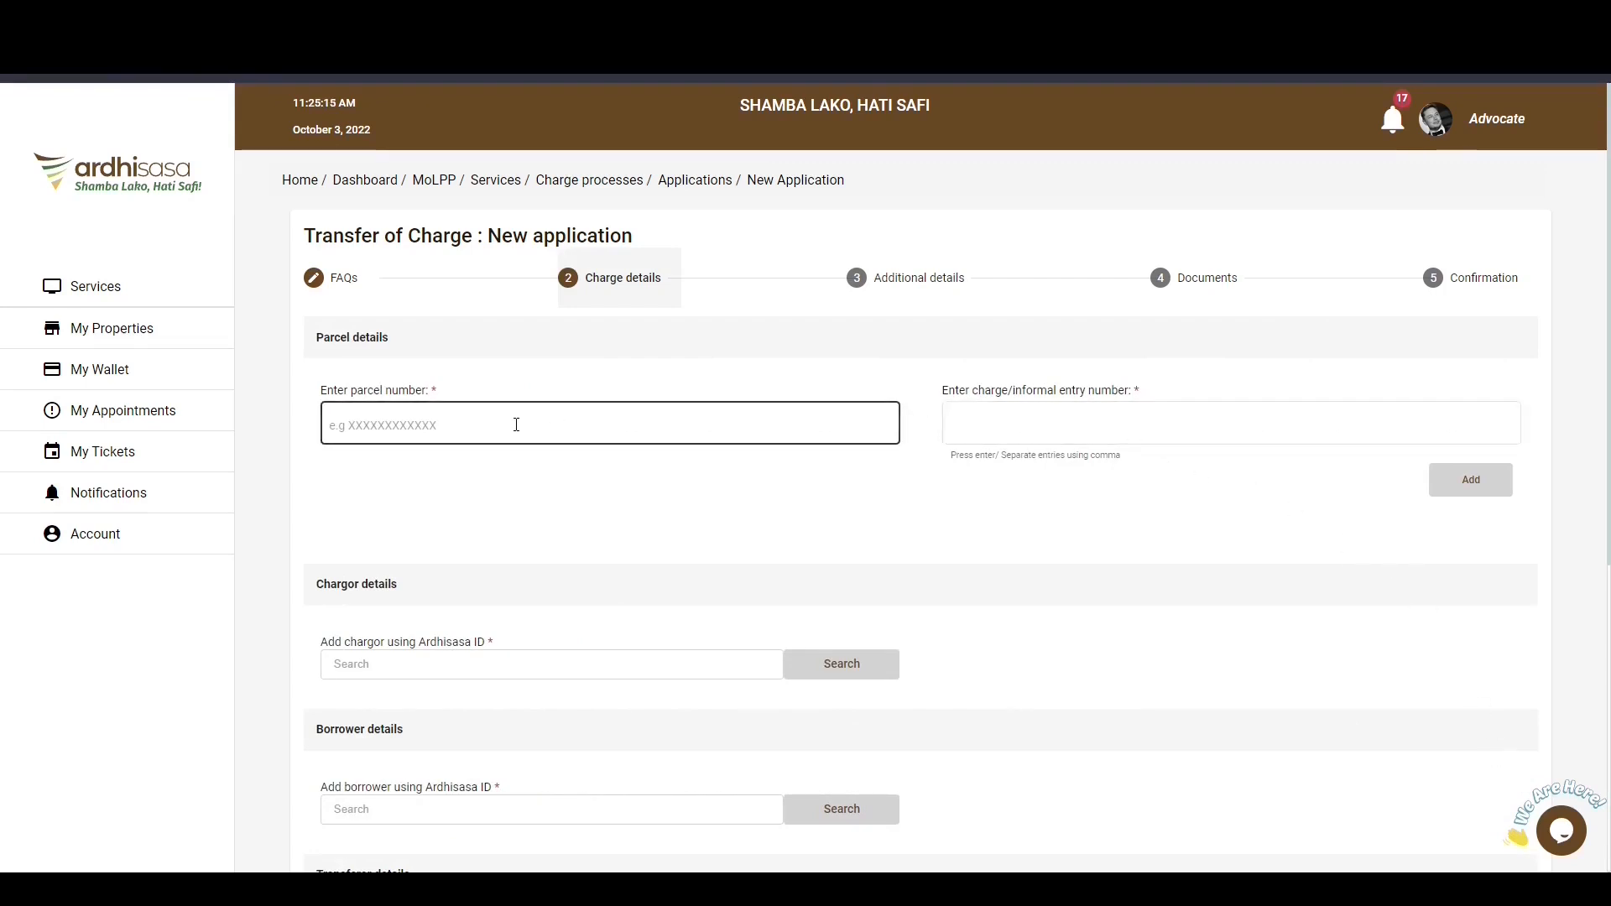
pyautogui.write('NAIROBI/BLOCK98/1')
pyautogui.click(984, 420)
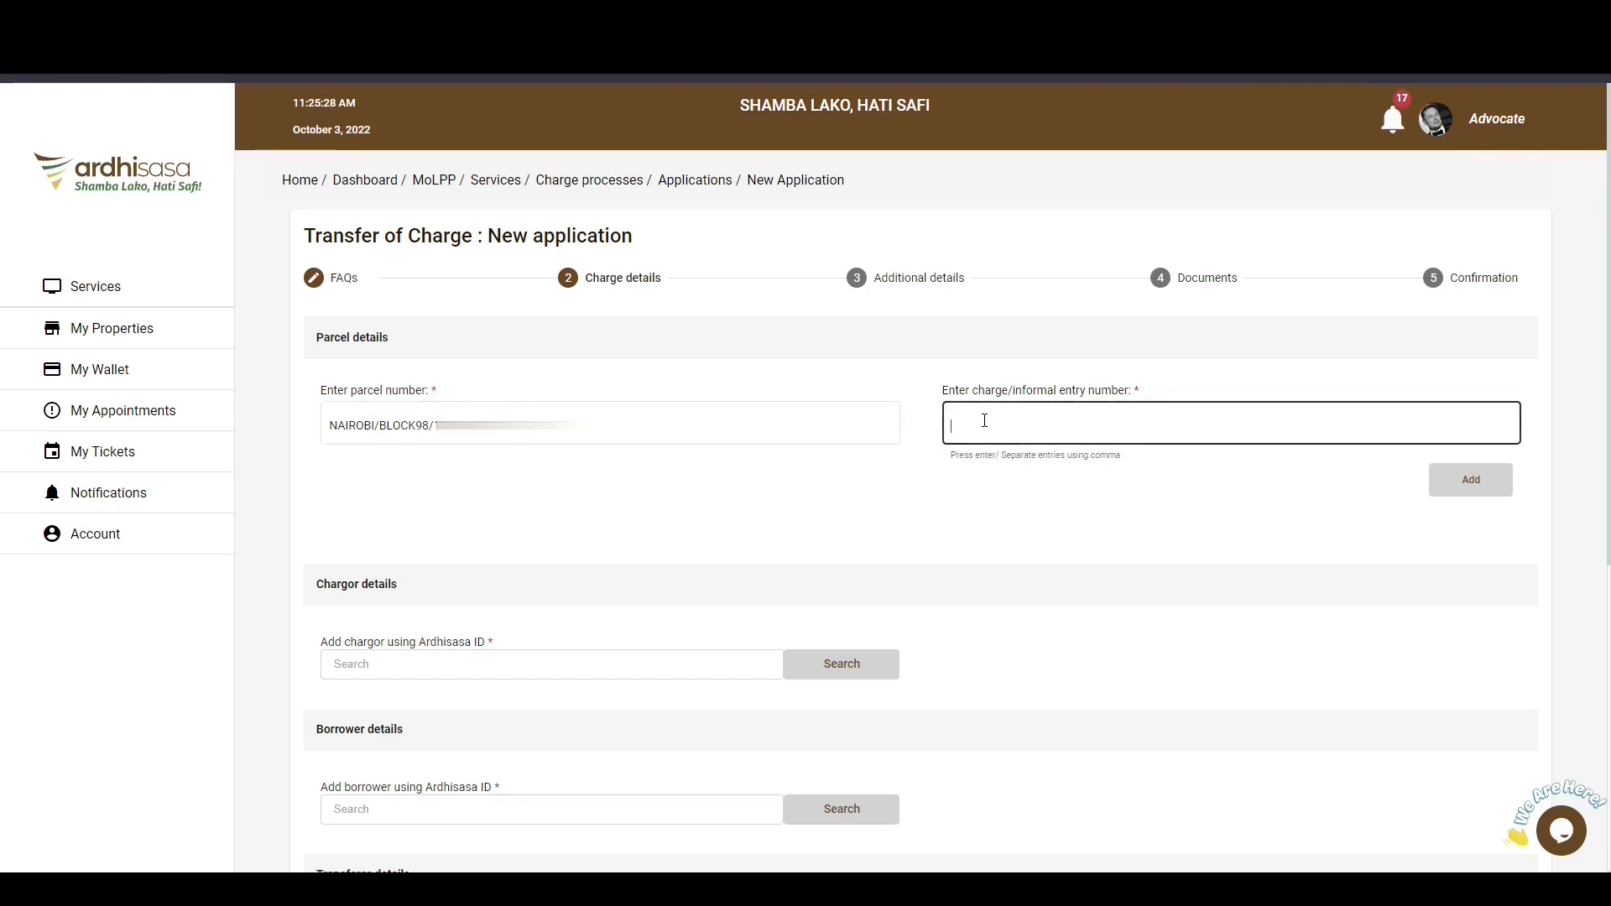
pyautogui.write('4')
pyautogui.press('Return')
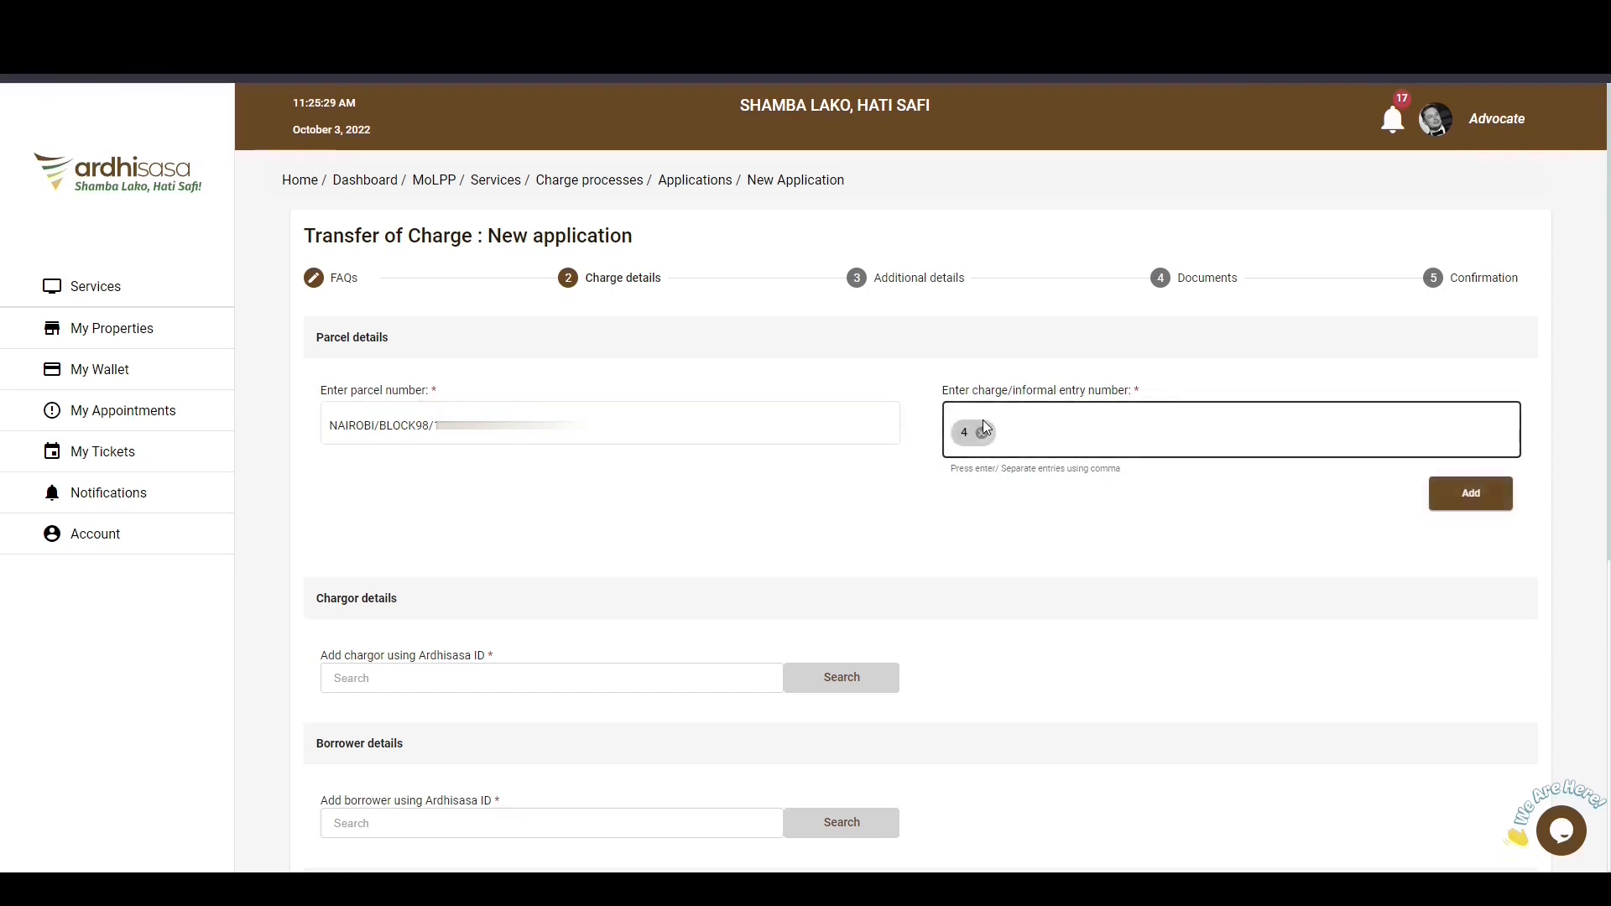
pyautogui.click(1477, 511)
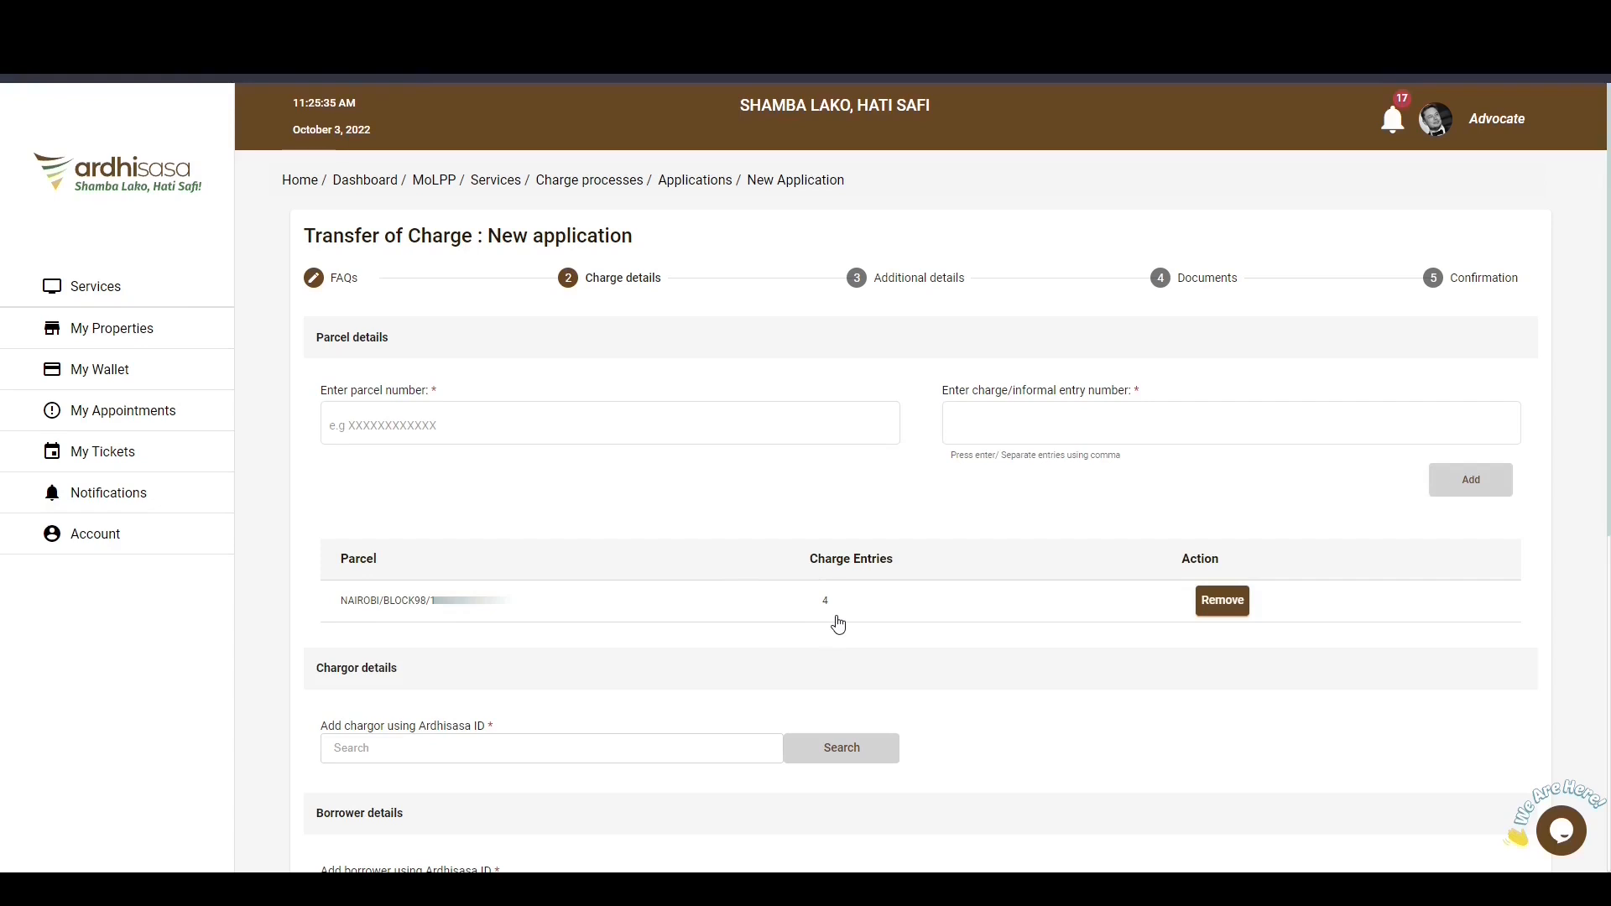
# Step: Look up the chargor by Ardhisasa ID and save them executing as Self, not via attorney
pyautogui.scroll(-6, 838, 624)
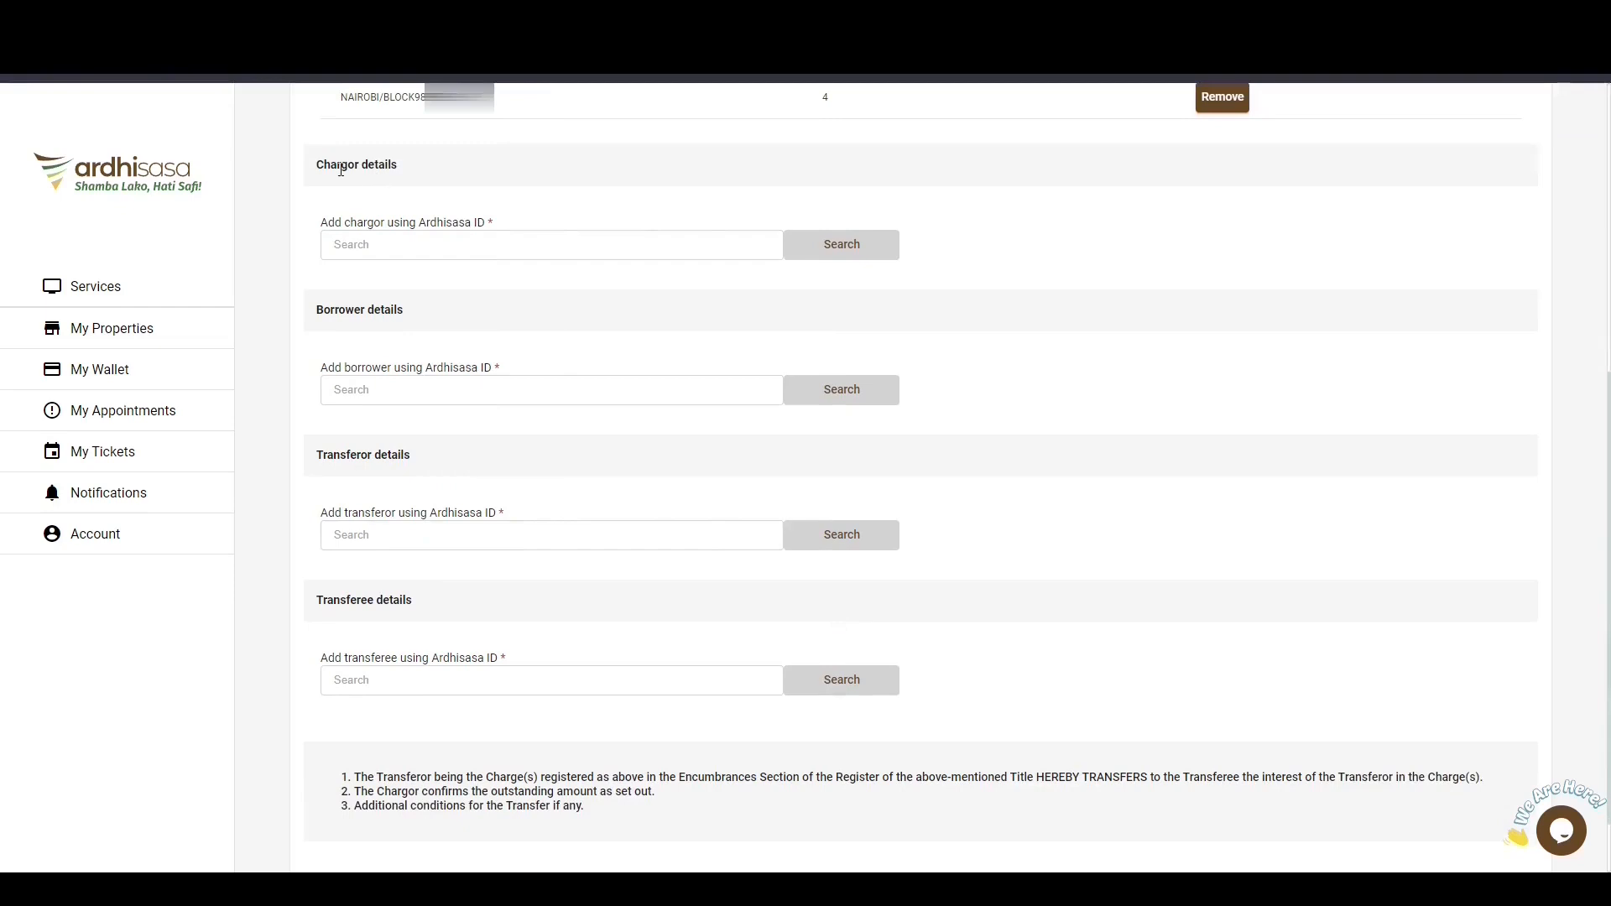
pyautogui.click(378, 246)
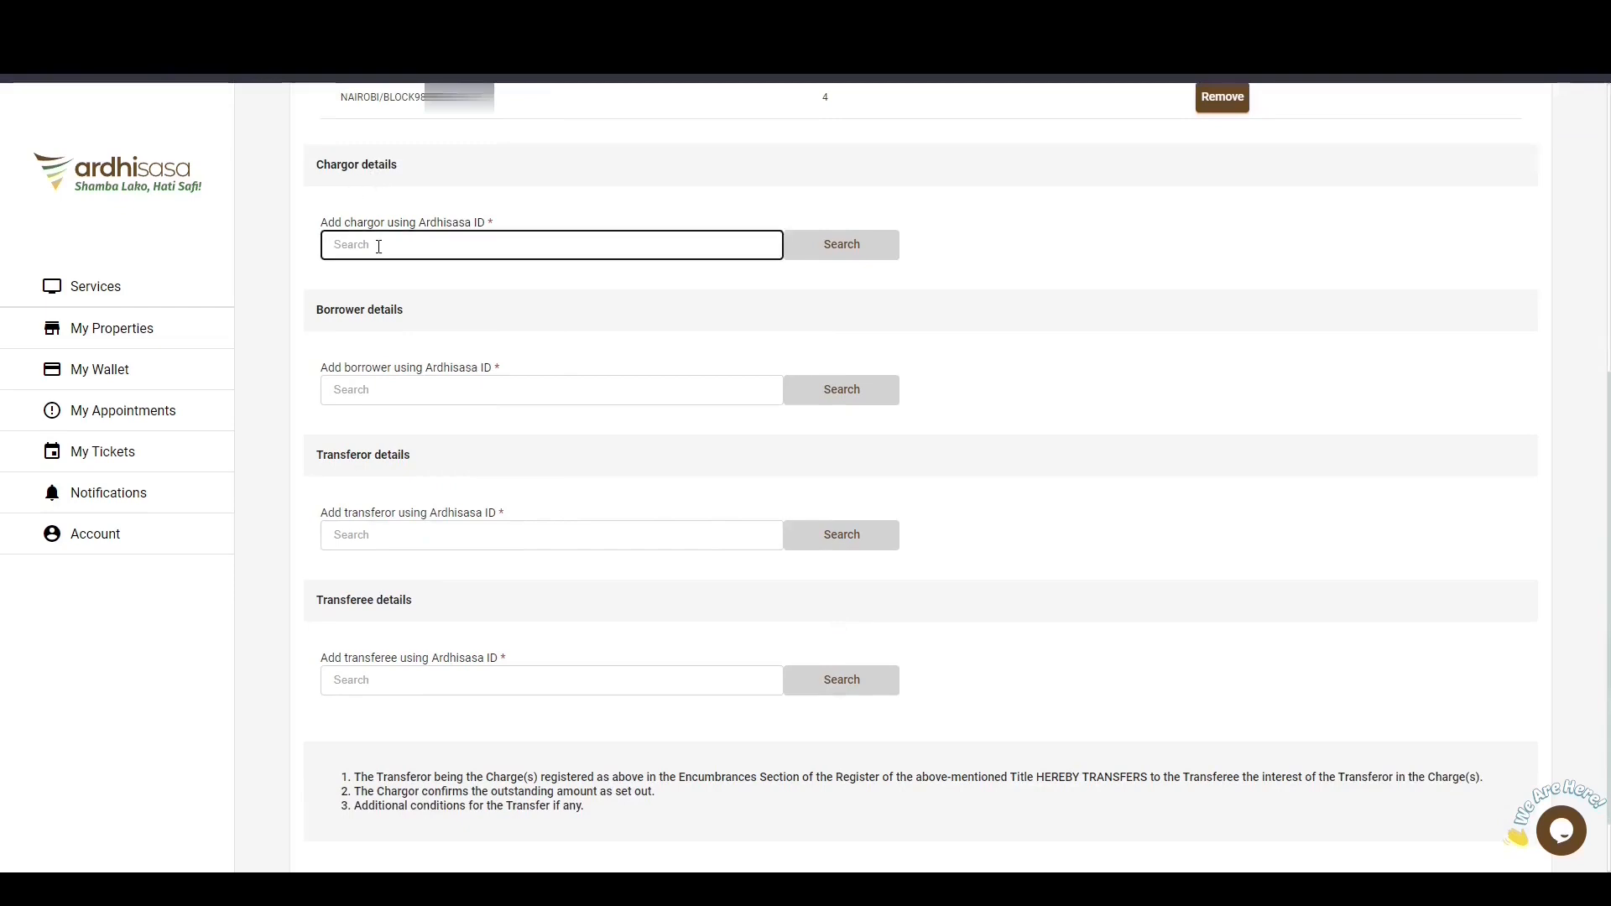
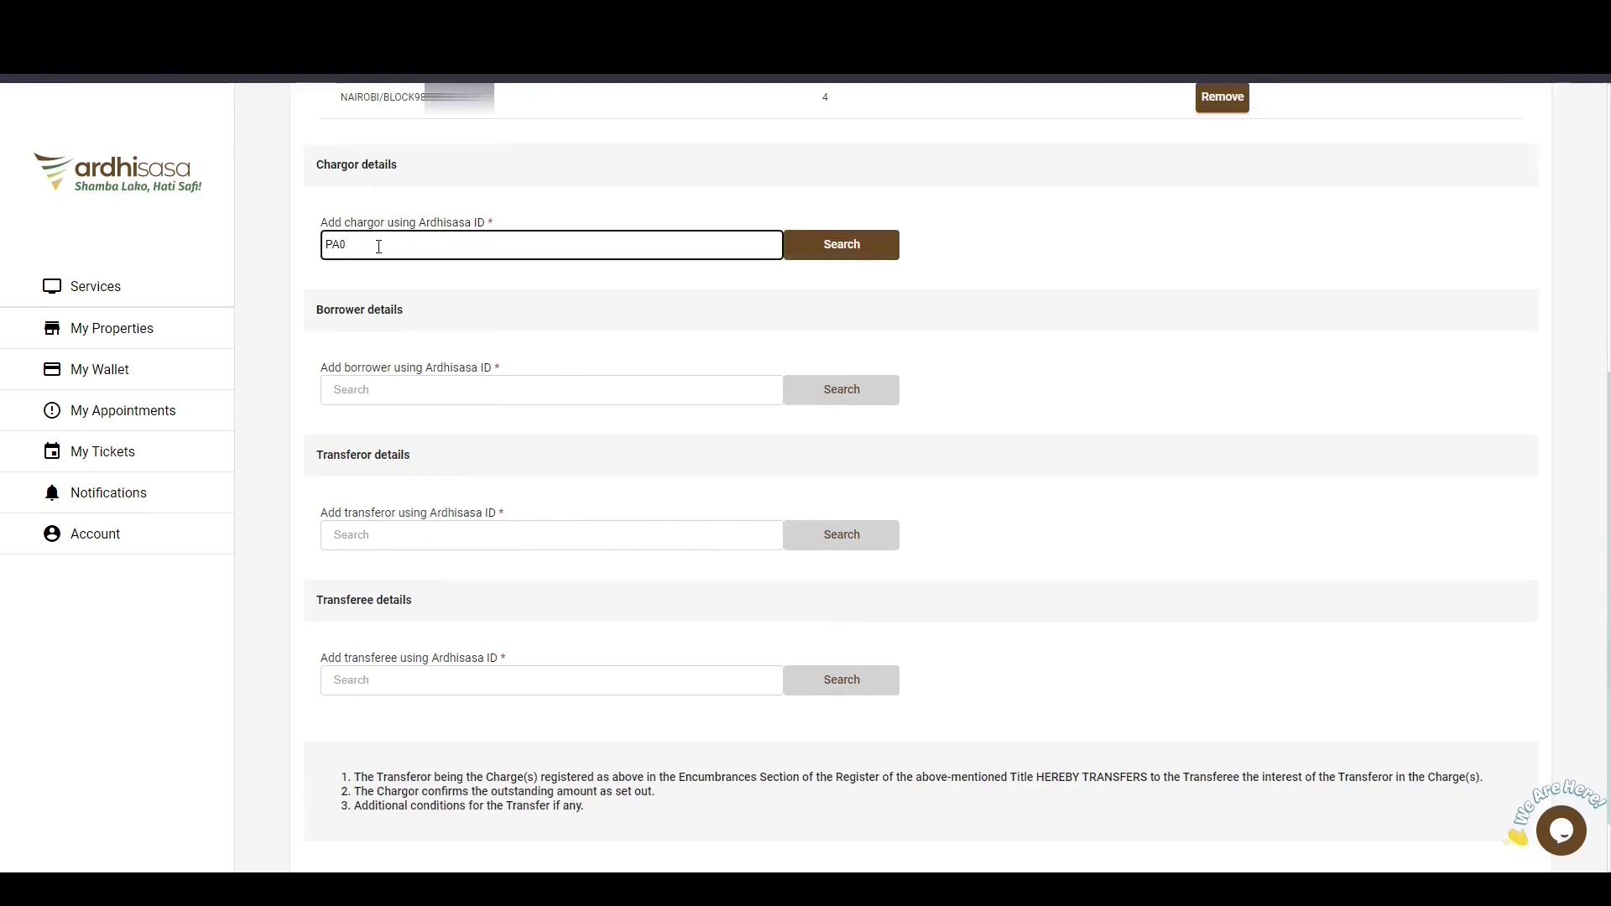
pyautogui.click(833, 261)
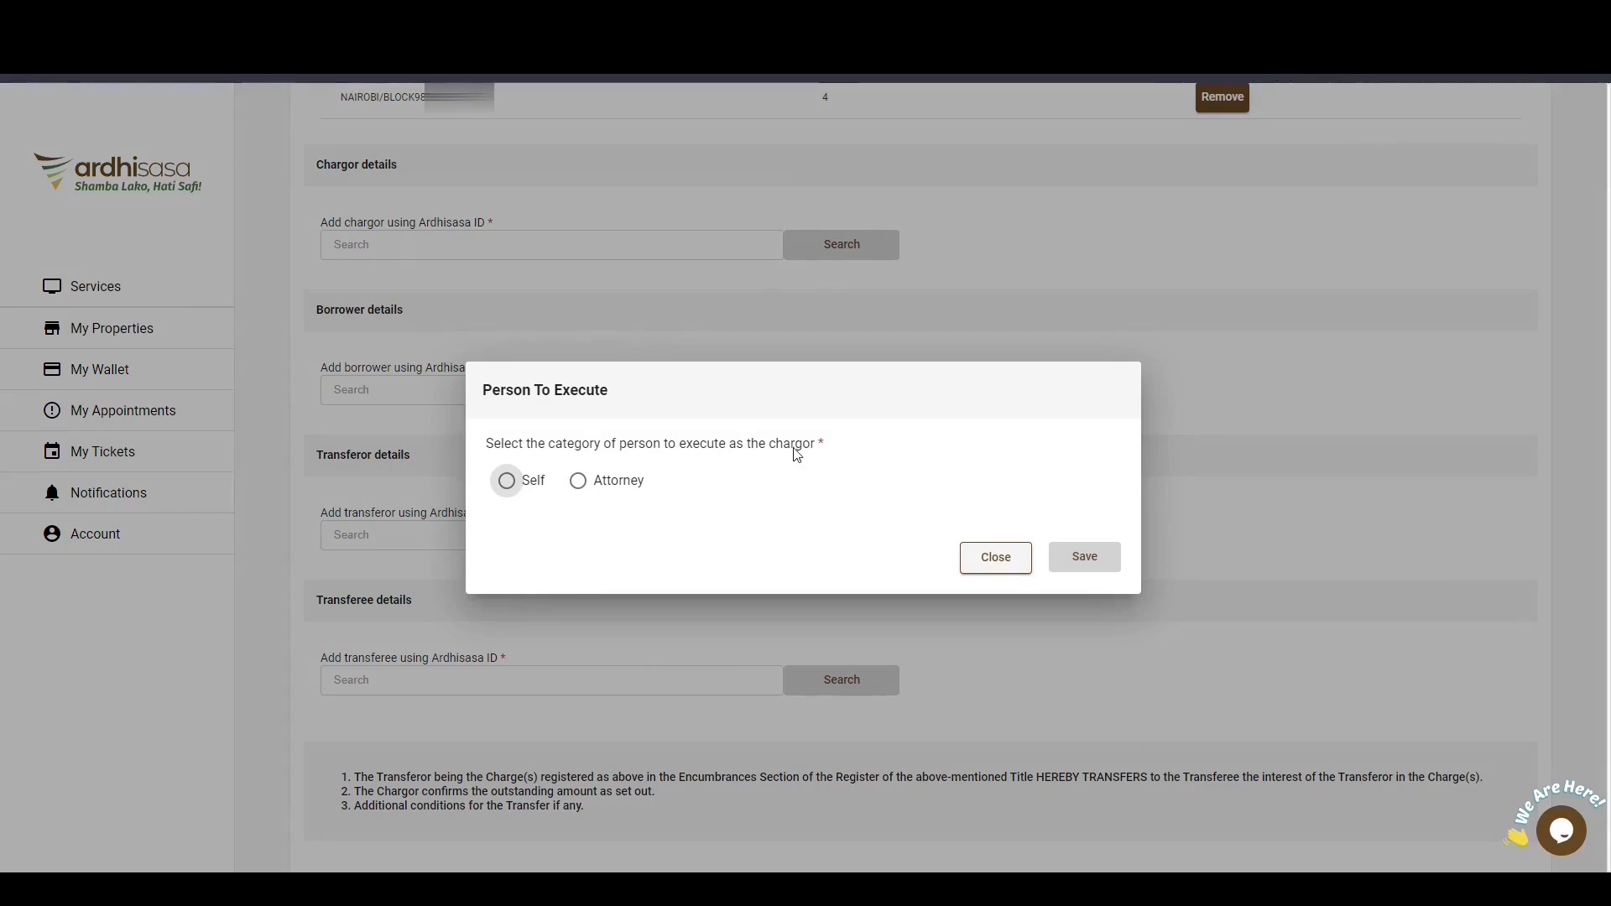
pyautogui.click(602, 490)
pyautogui.click(563, 495)
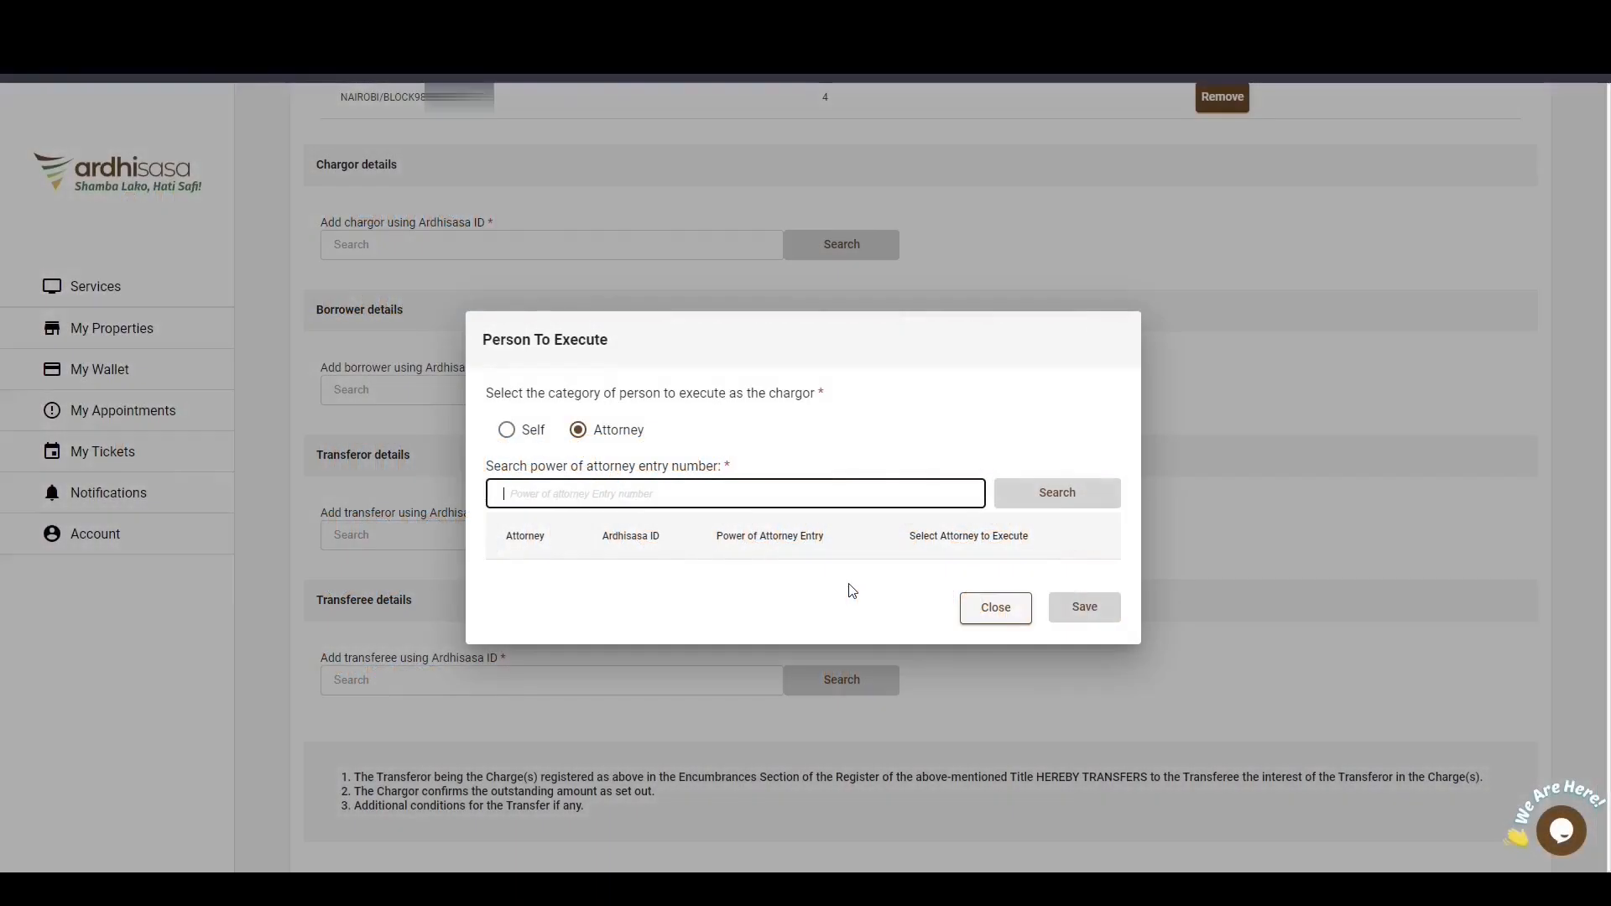
pyautogui.click(524, 438)
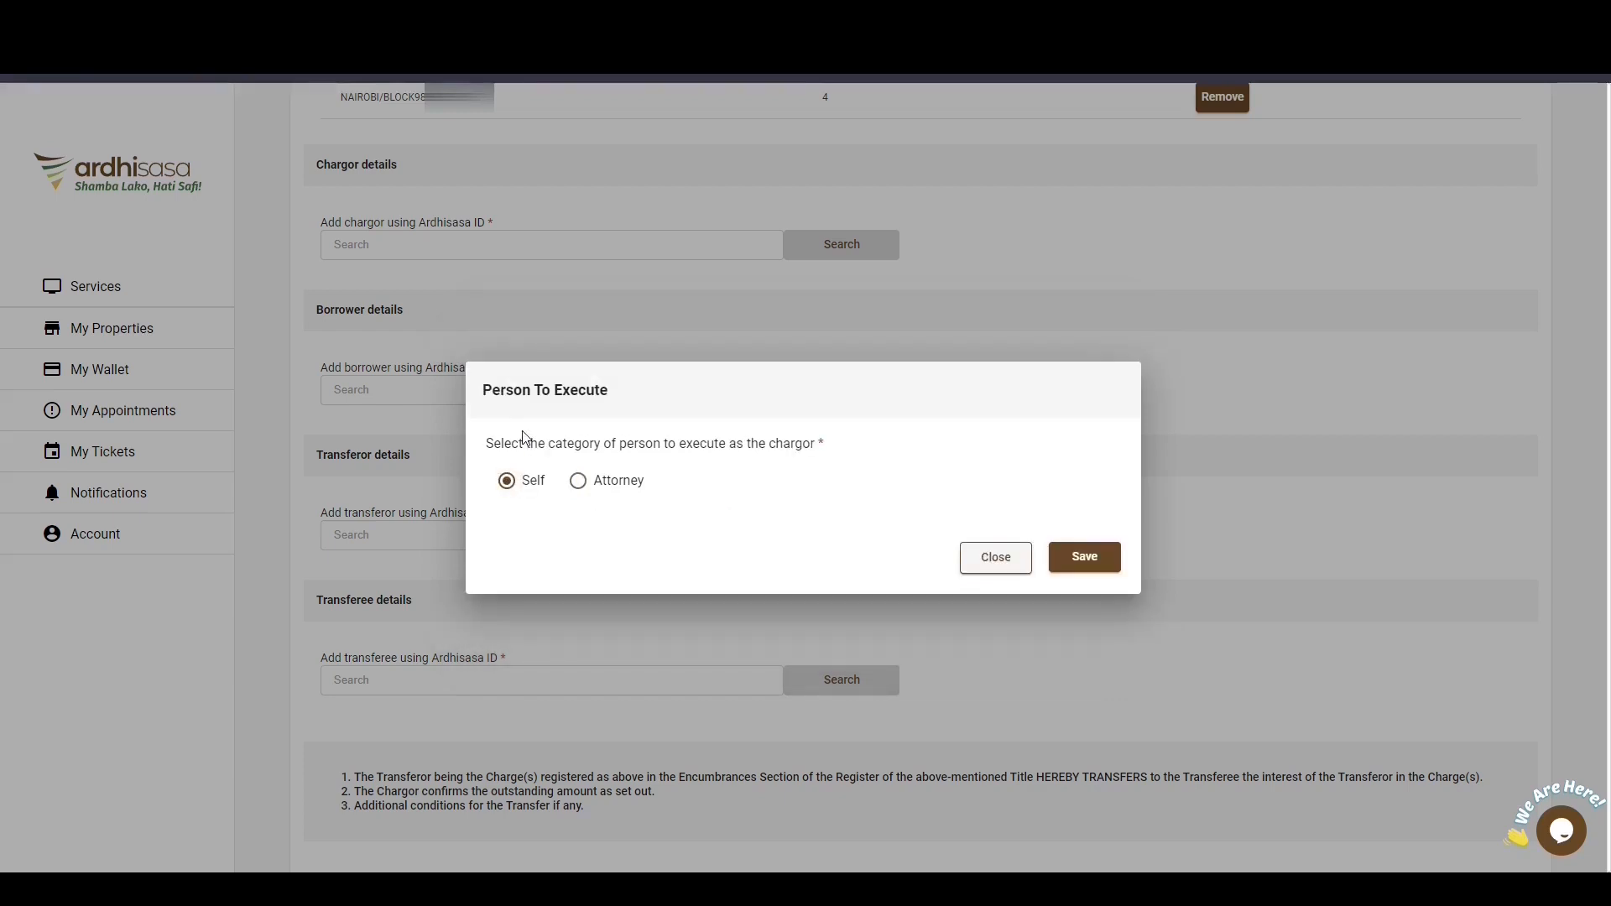
pyautogui.click(1084, 573)
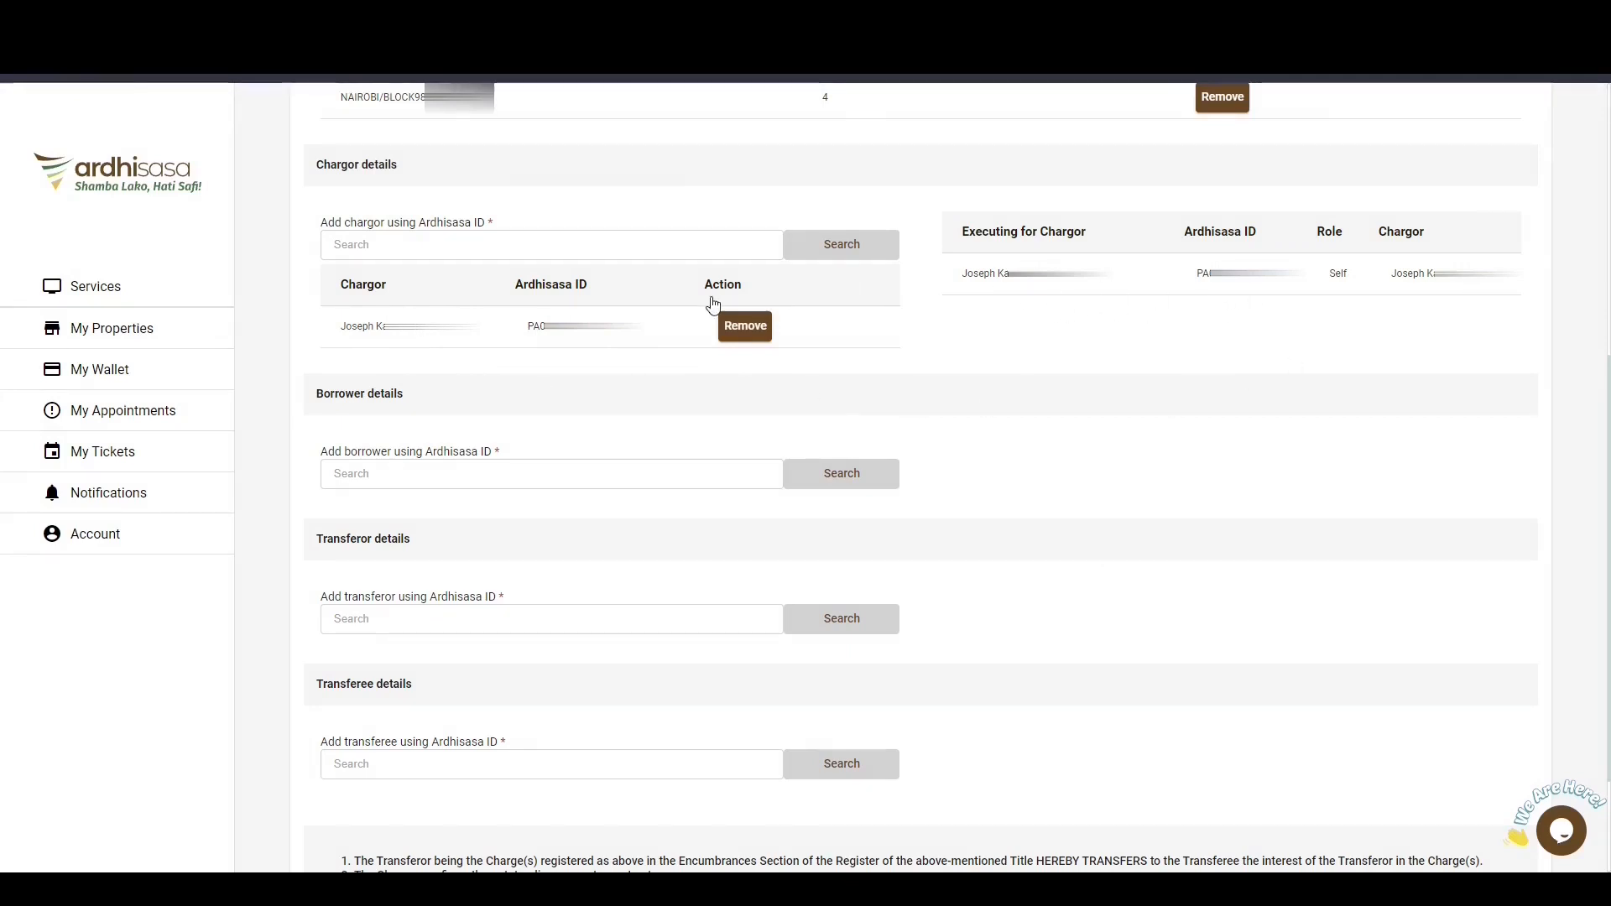
# Step: Add the borrower by pasted Ardhisasa ID, executing as Self
pyautogui.click(383, 474)
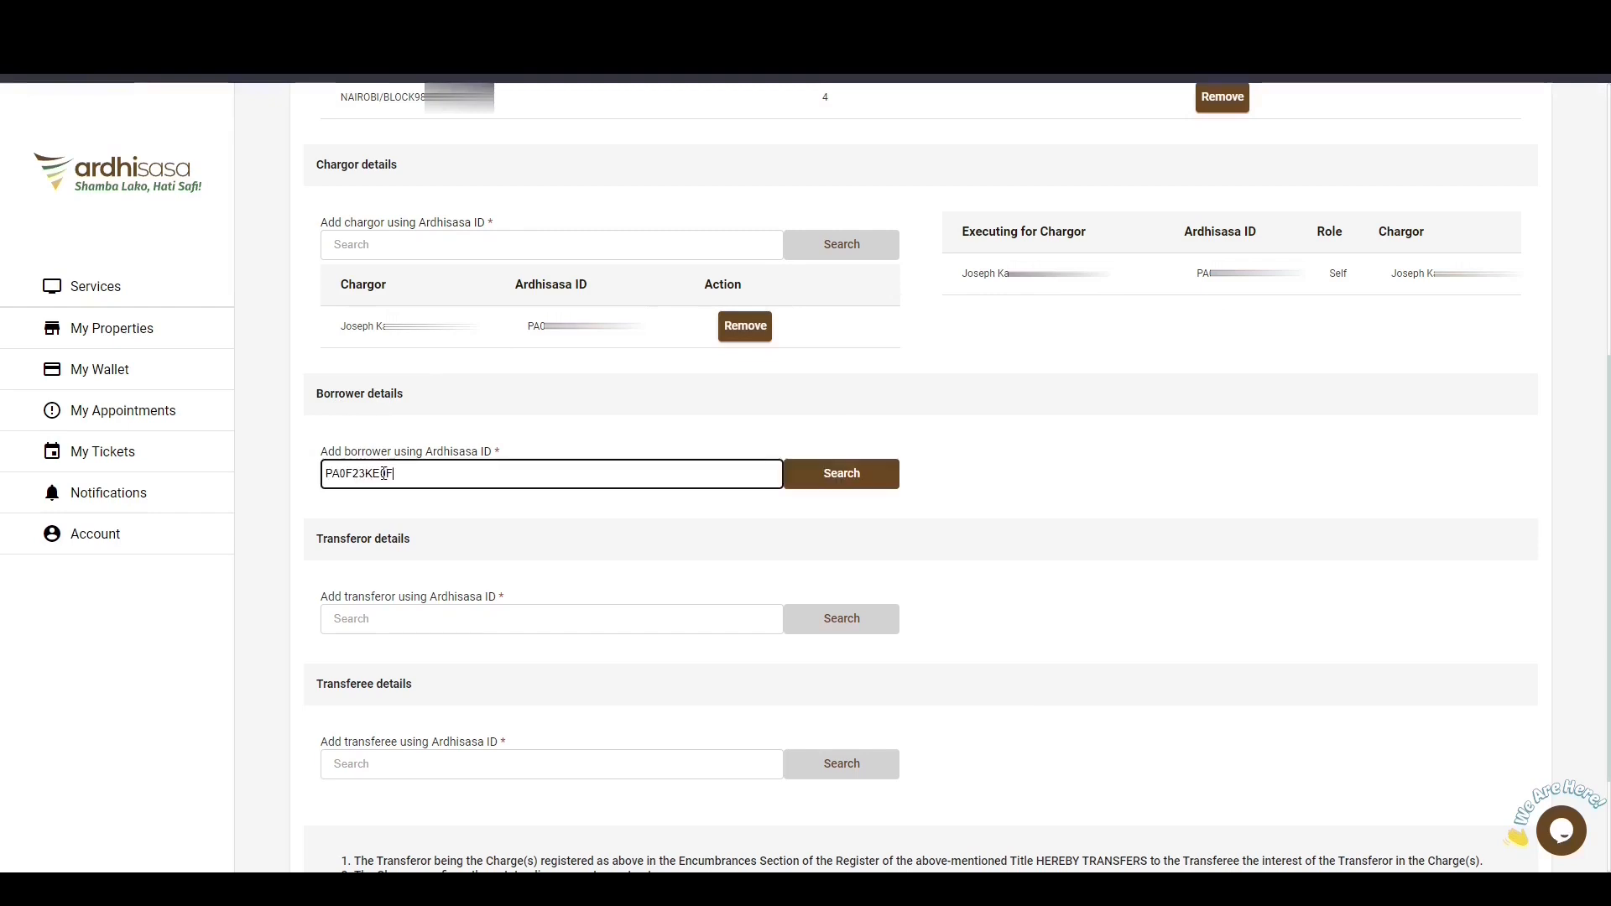
pyautogui.click(831, 486)
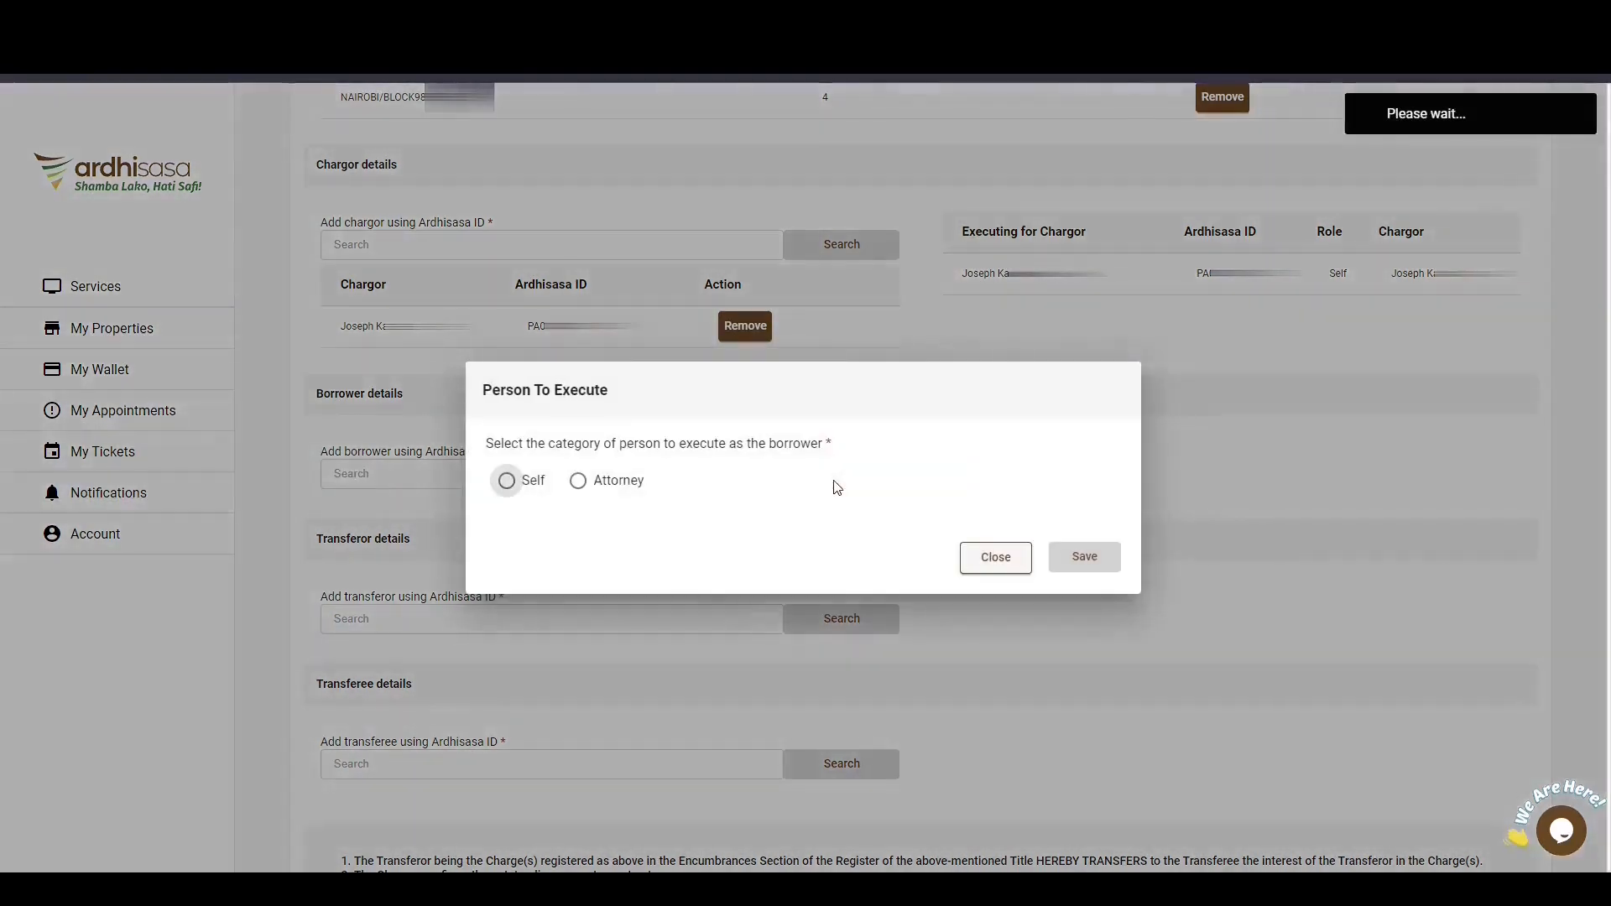
pyautogui.click(532, 484)
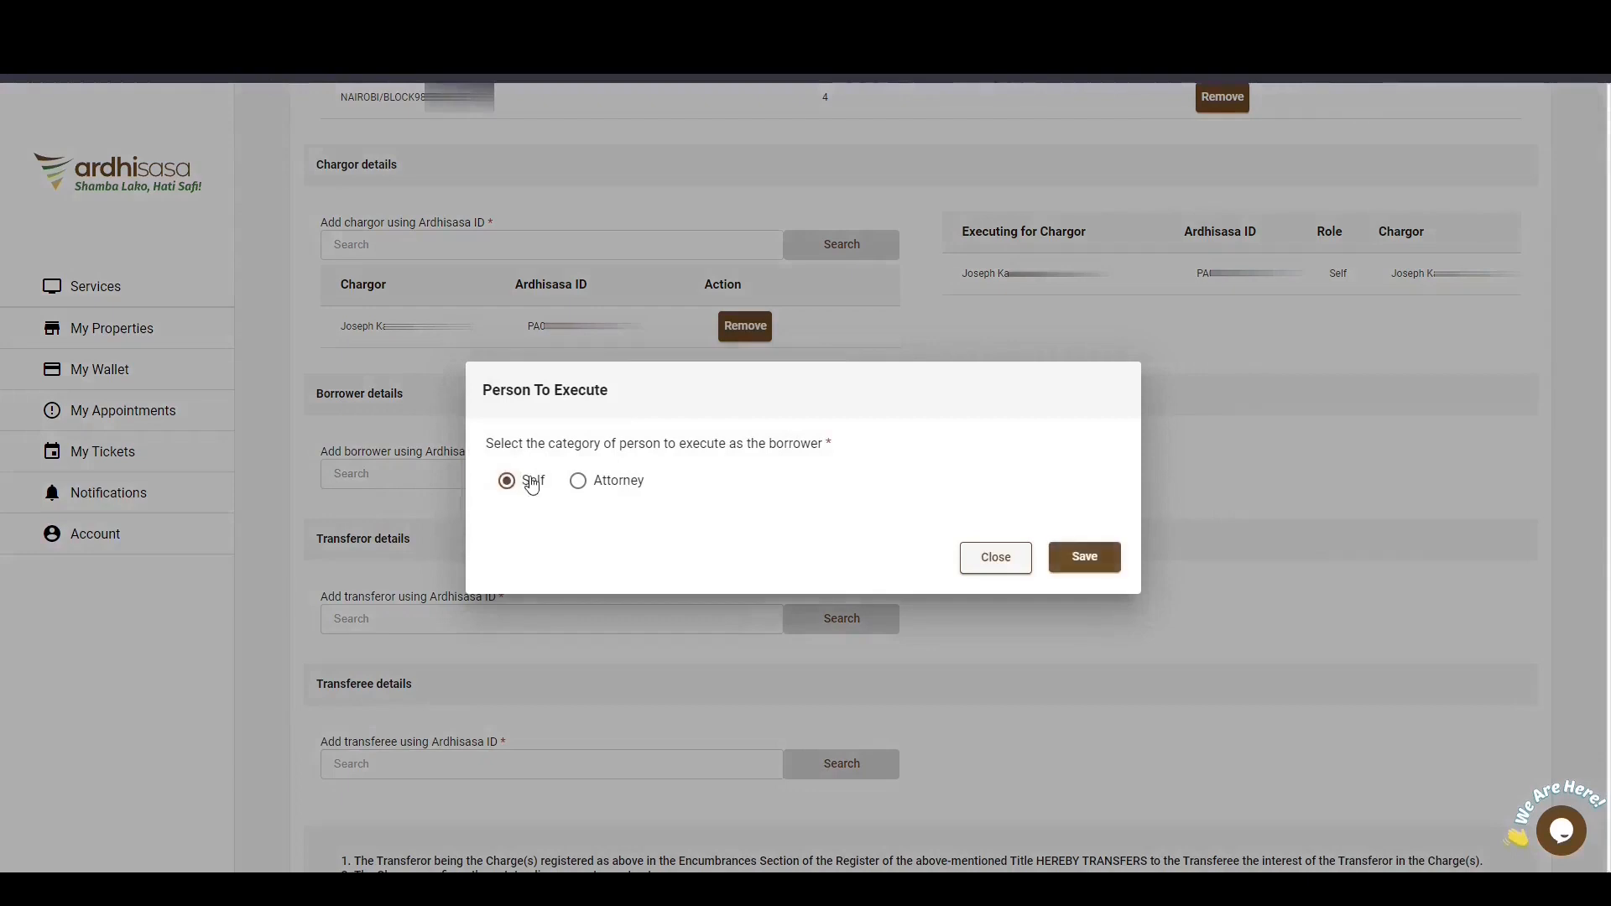
pyautogui.click(1083, 559)
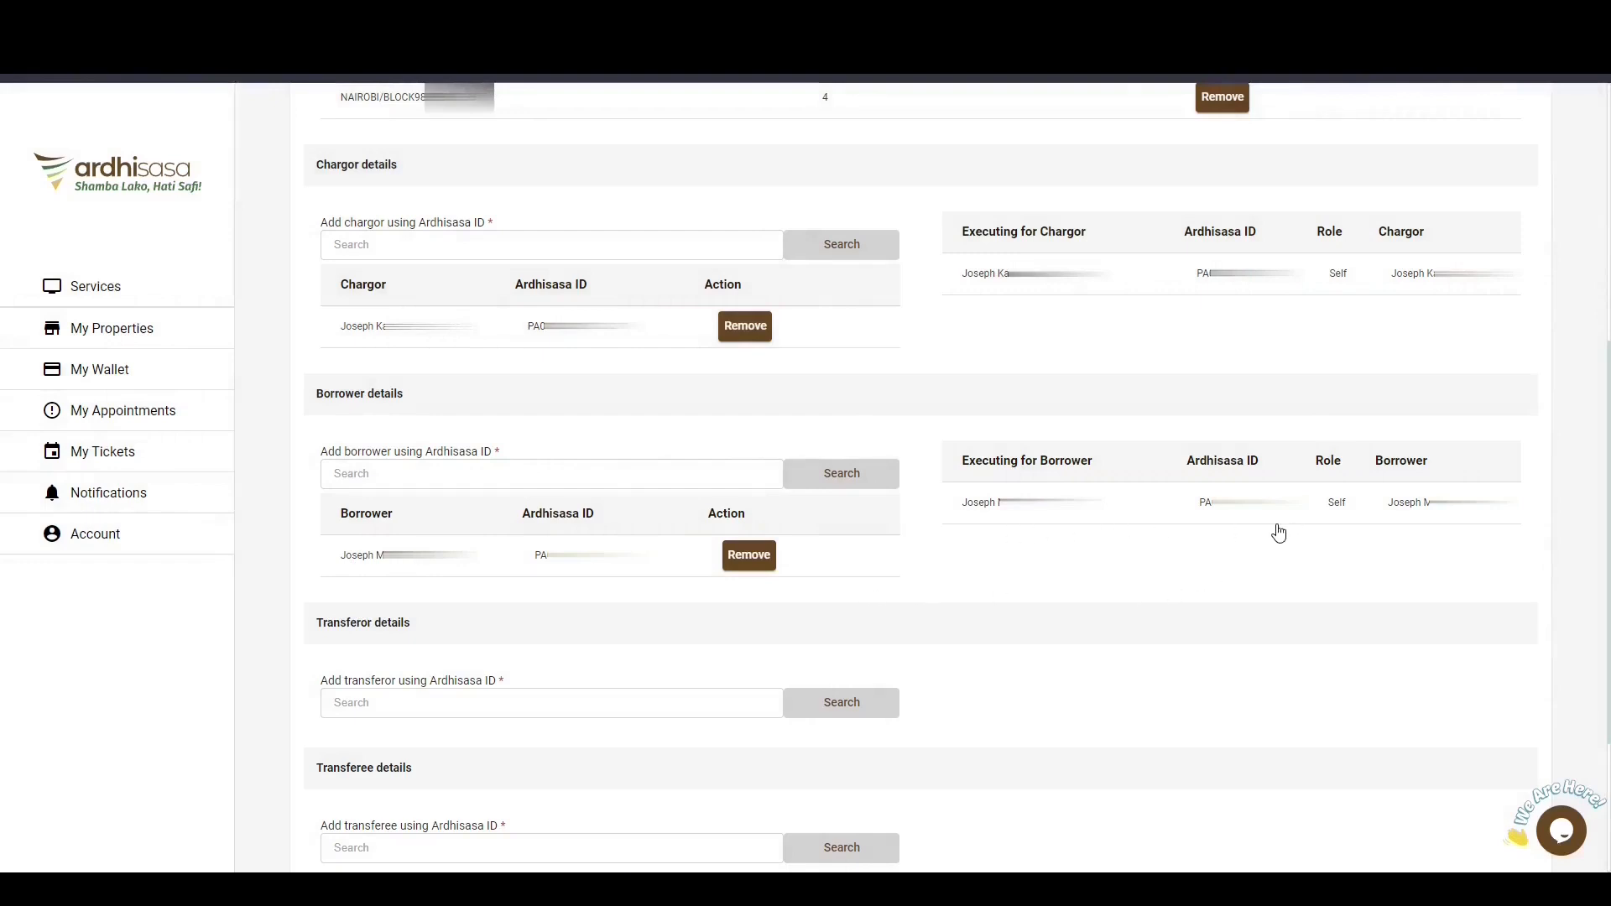
# Step: Add transferor Kcb Bank Kenya Limited, with its last listed director as appointed signatory
pyautogui.scroll(-3, 1279, 533)
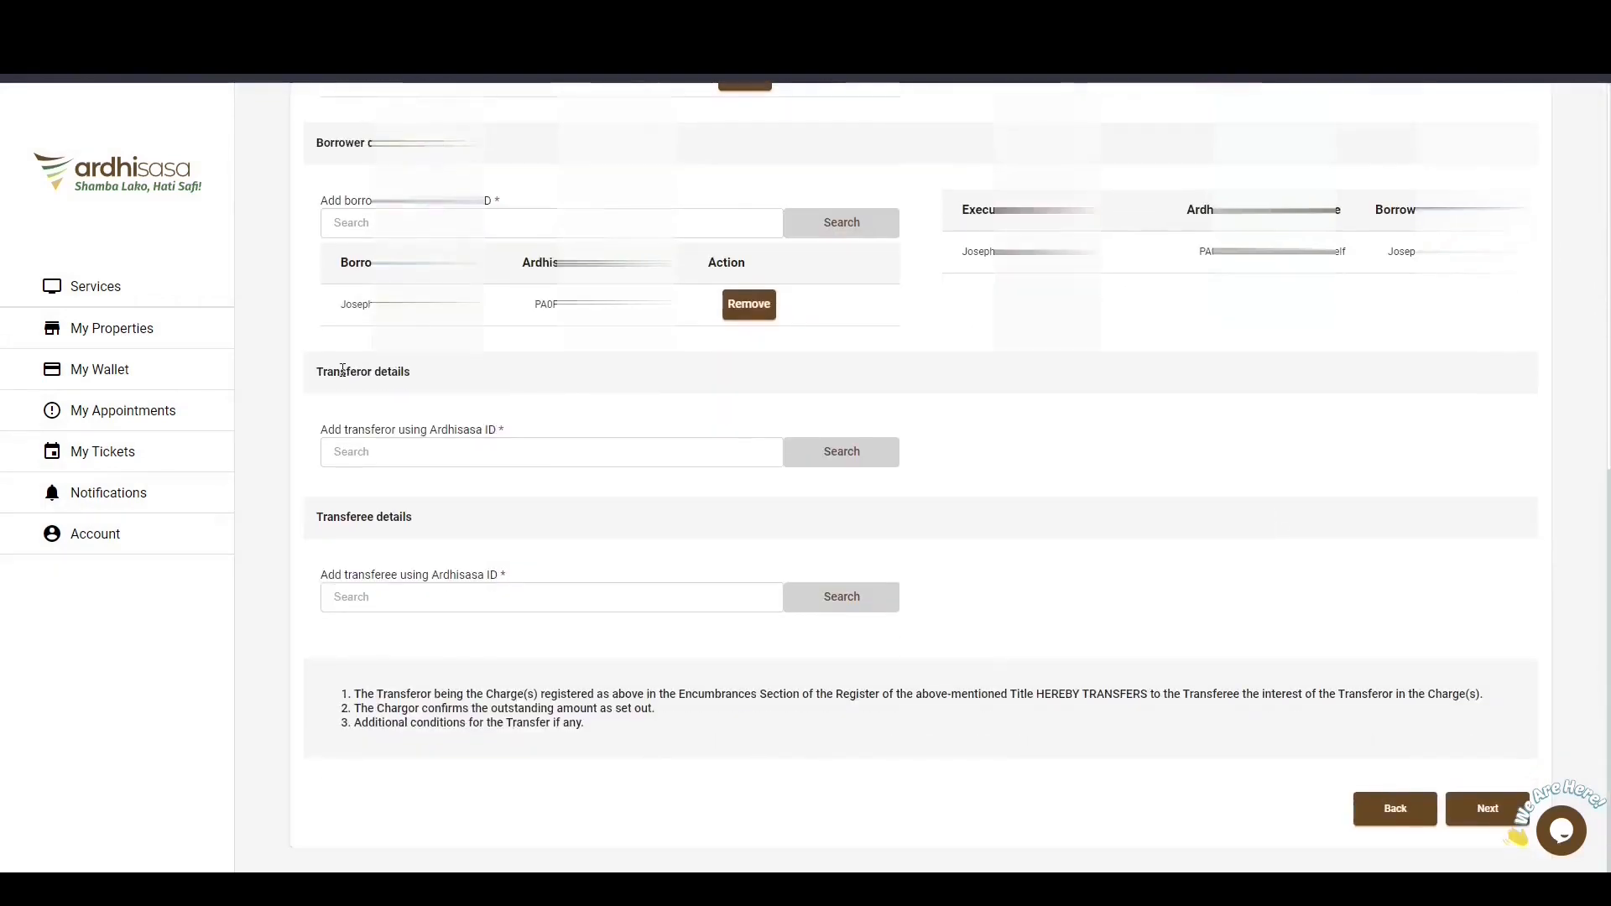
pyautogui.click(373, 455)
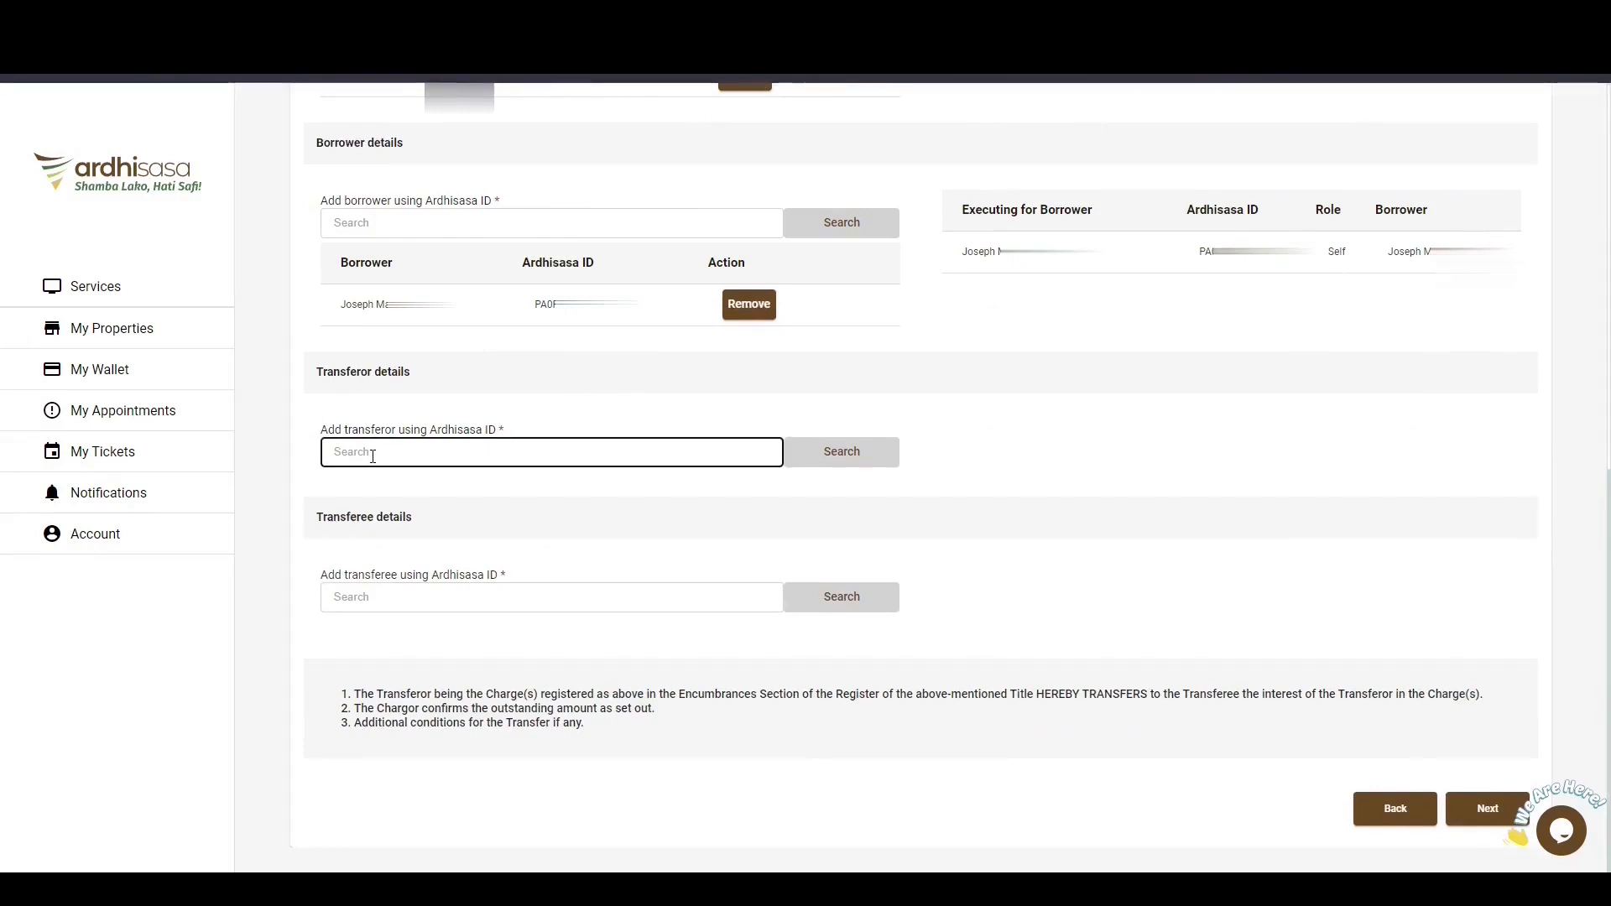
pyautogui.write('CA0')
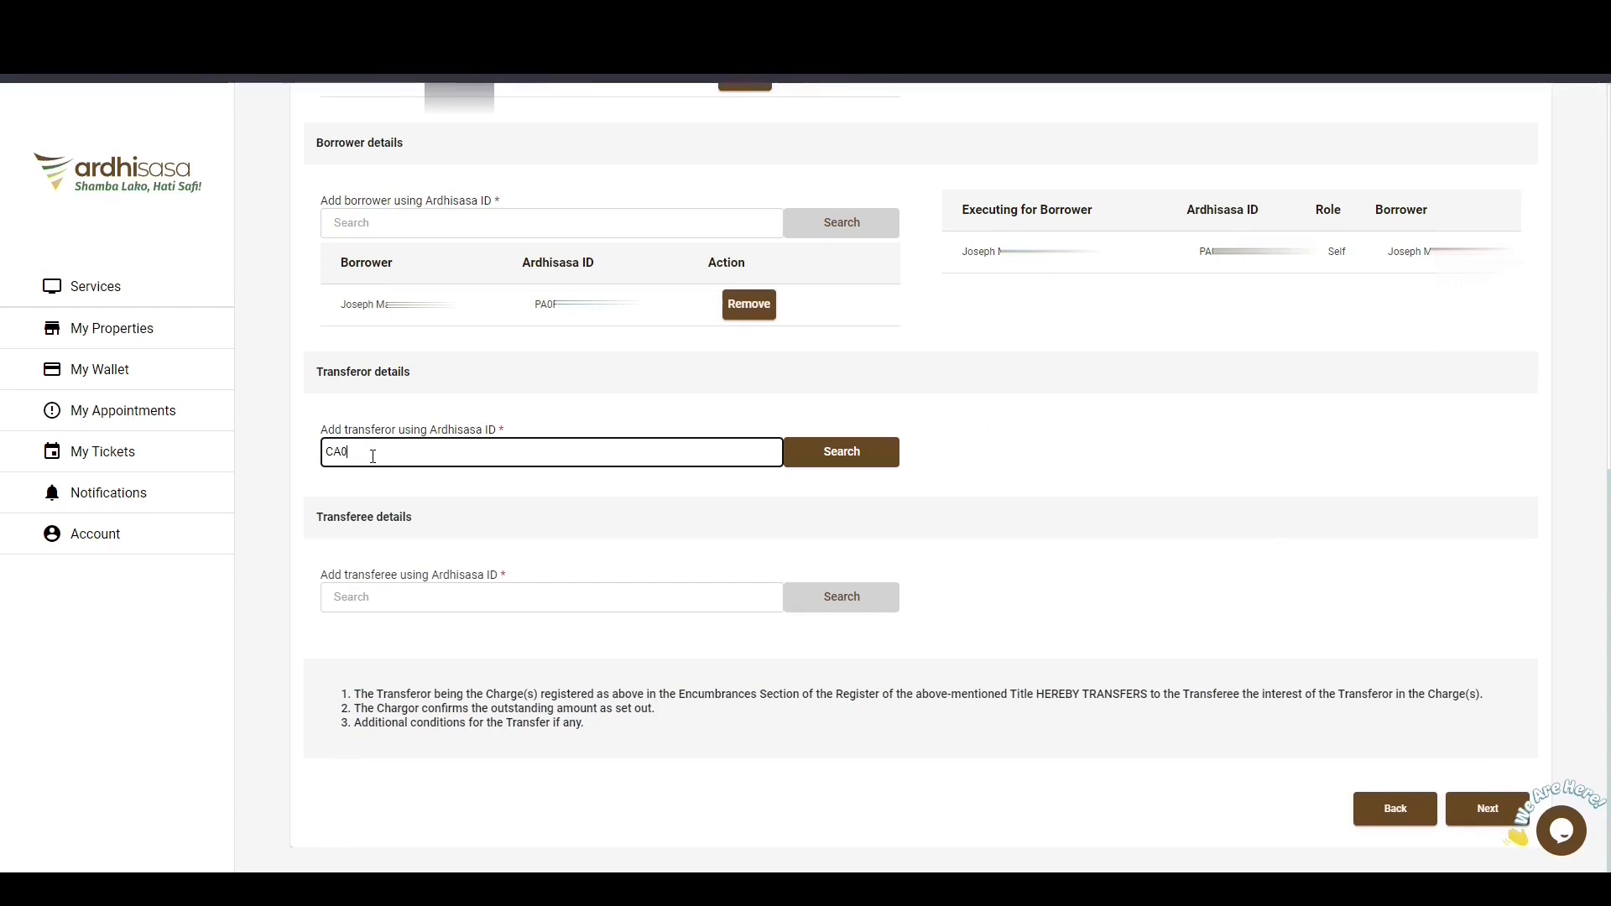
pyautogui.write('M03J000')
pyautogui.click(844, 457)
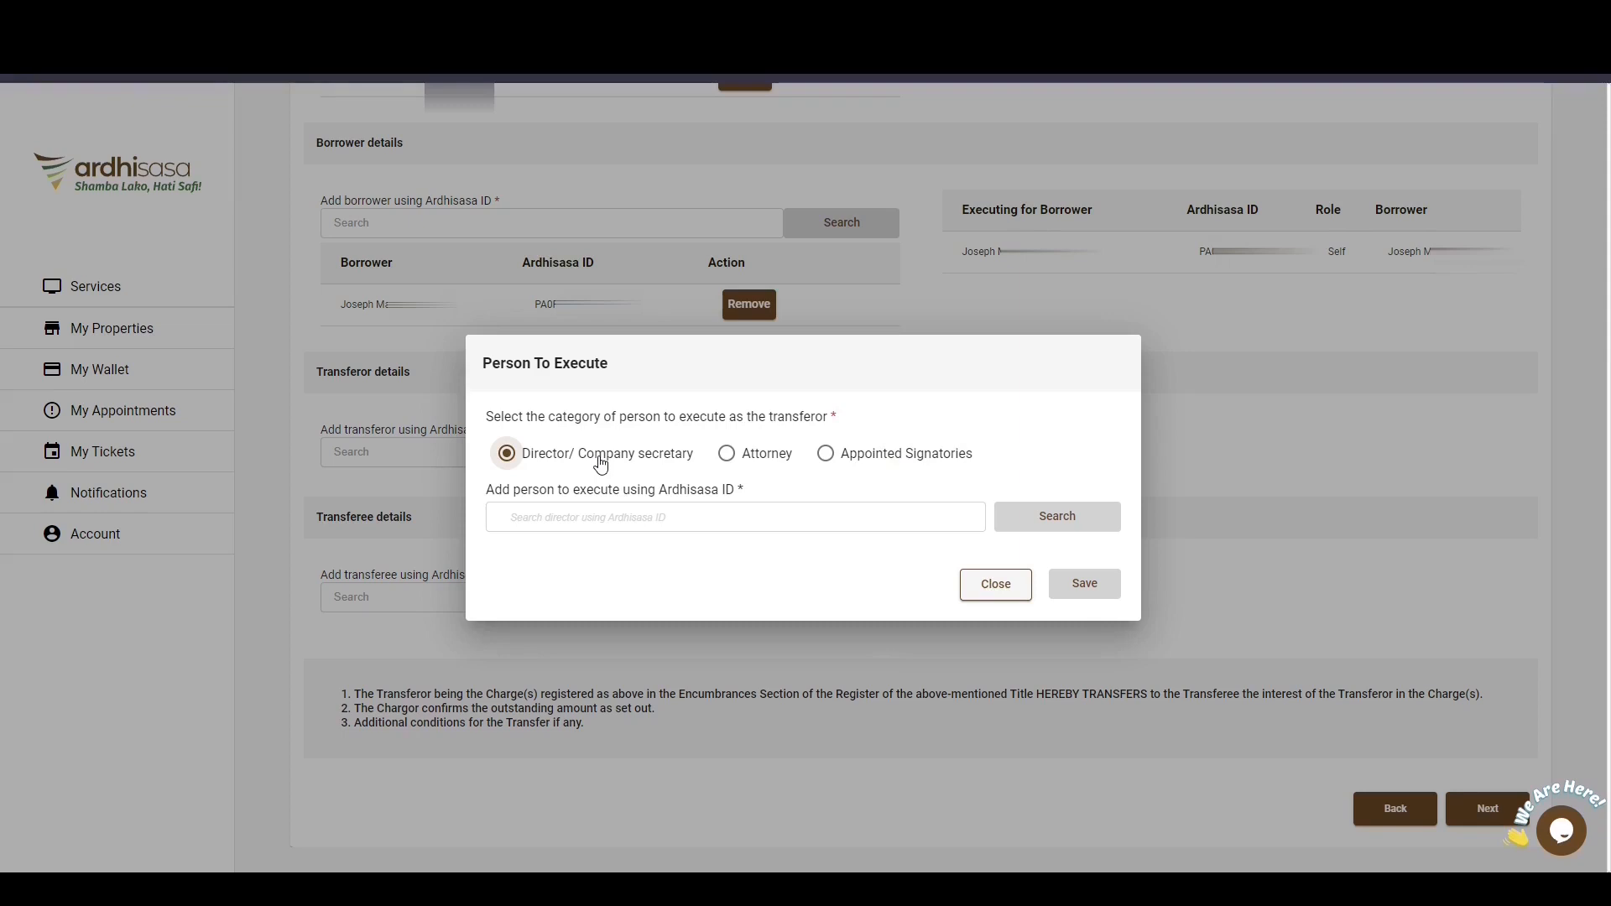
pyautogui.click(557, 517)
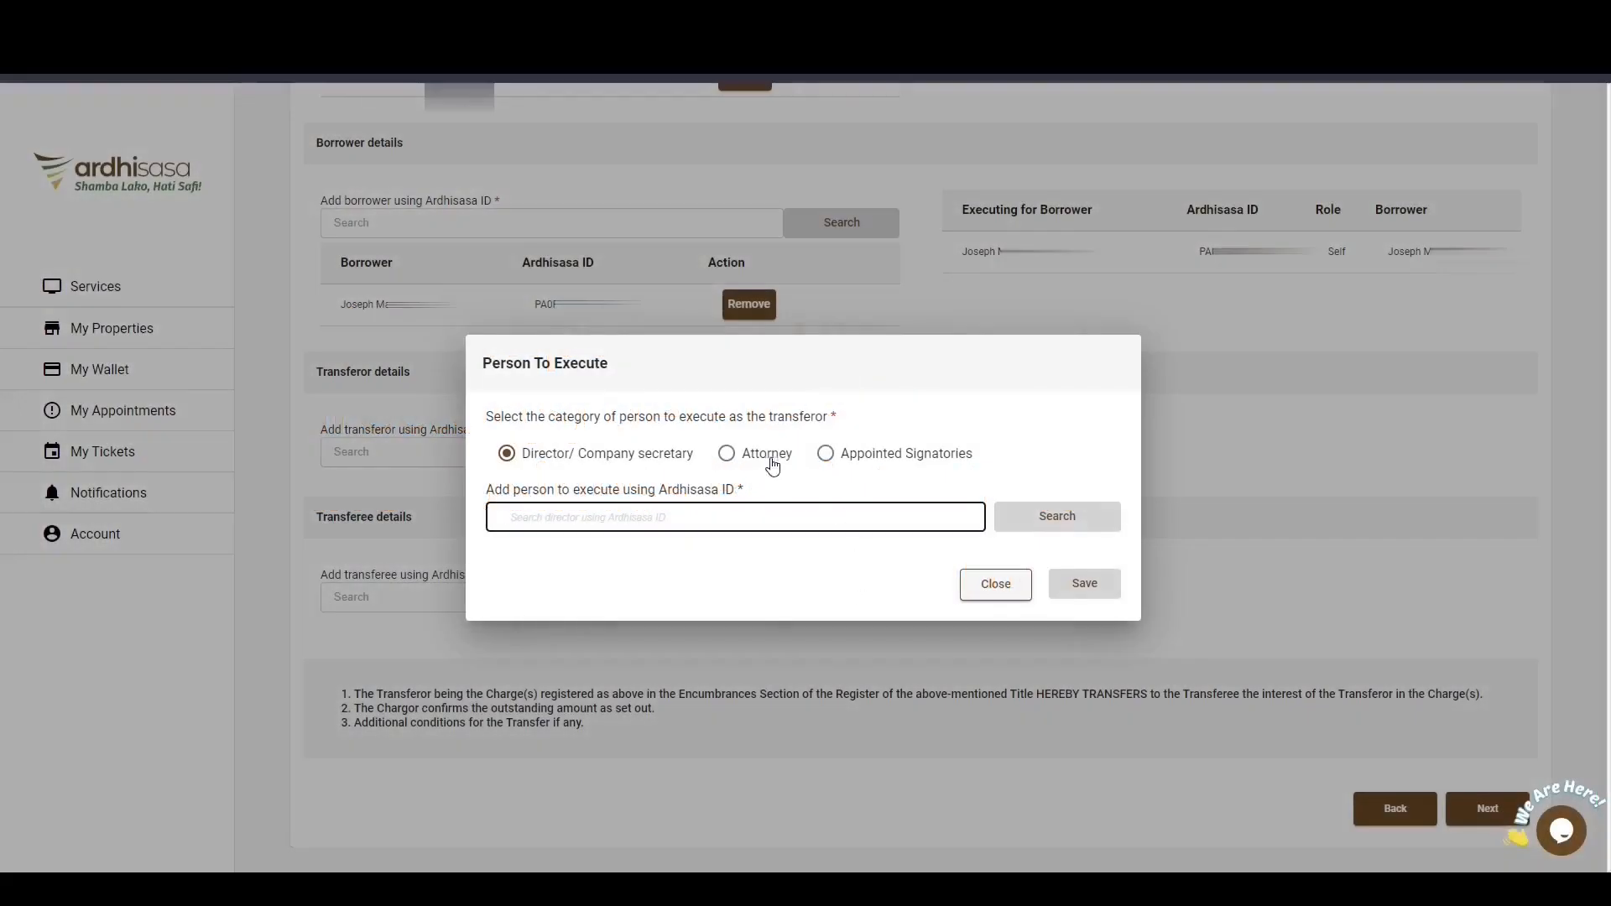
pyautogui.click(772, 464)
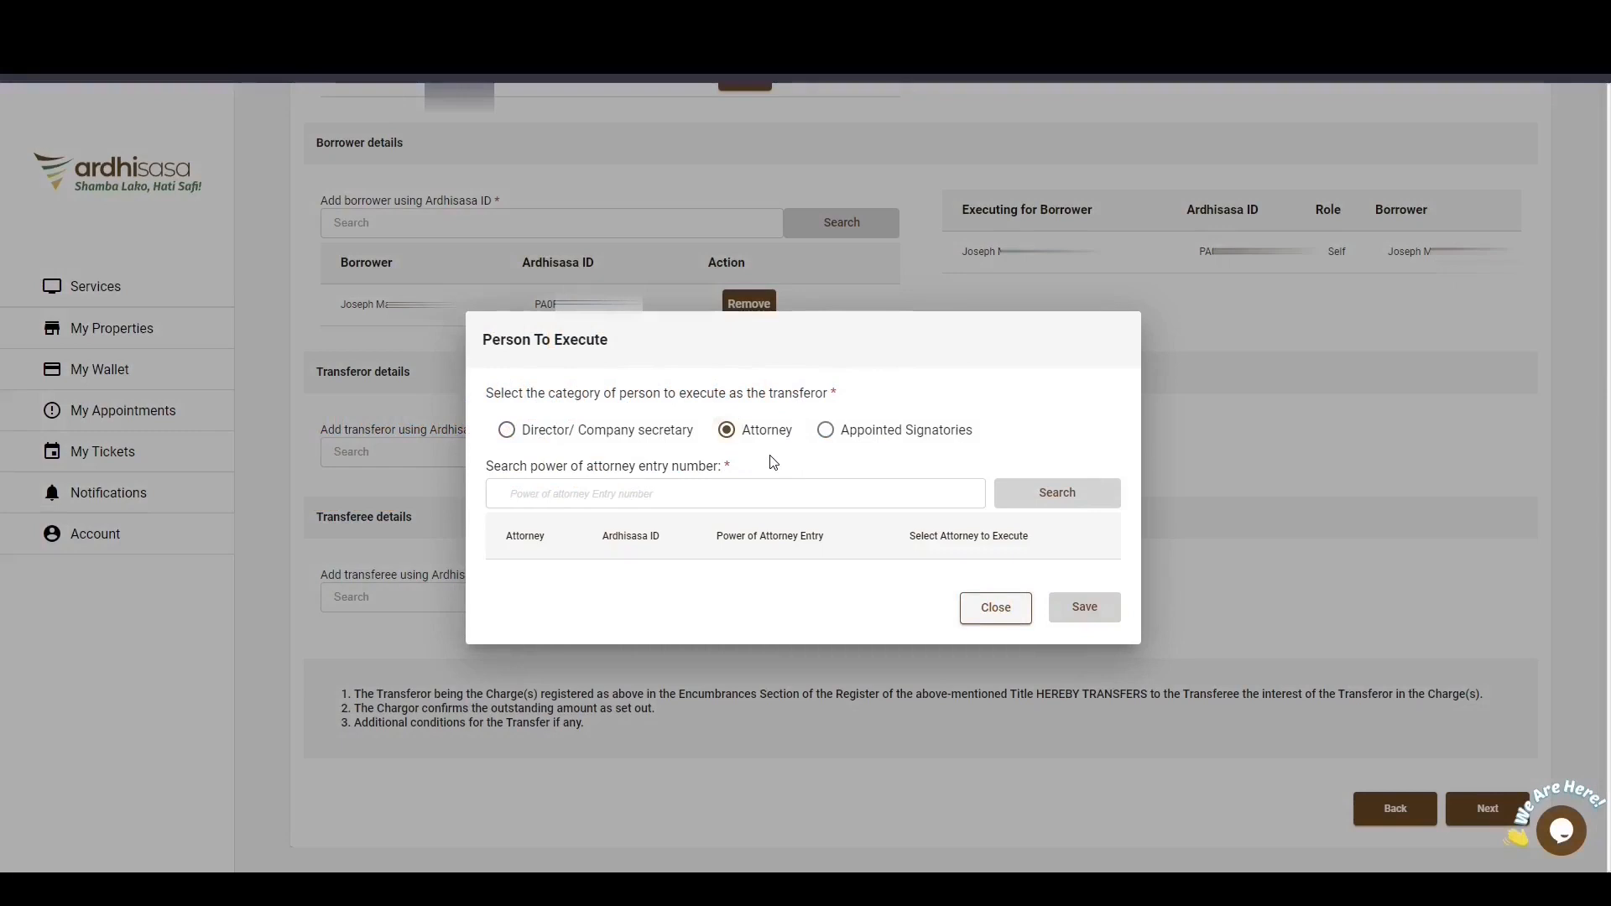
pyautogui.press('Tab')
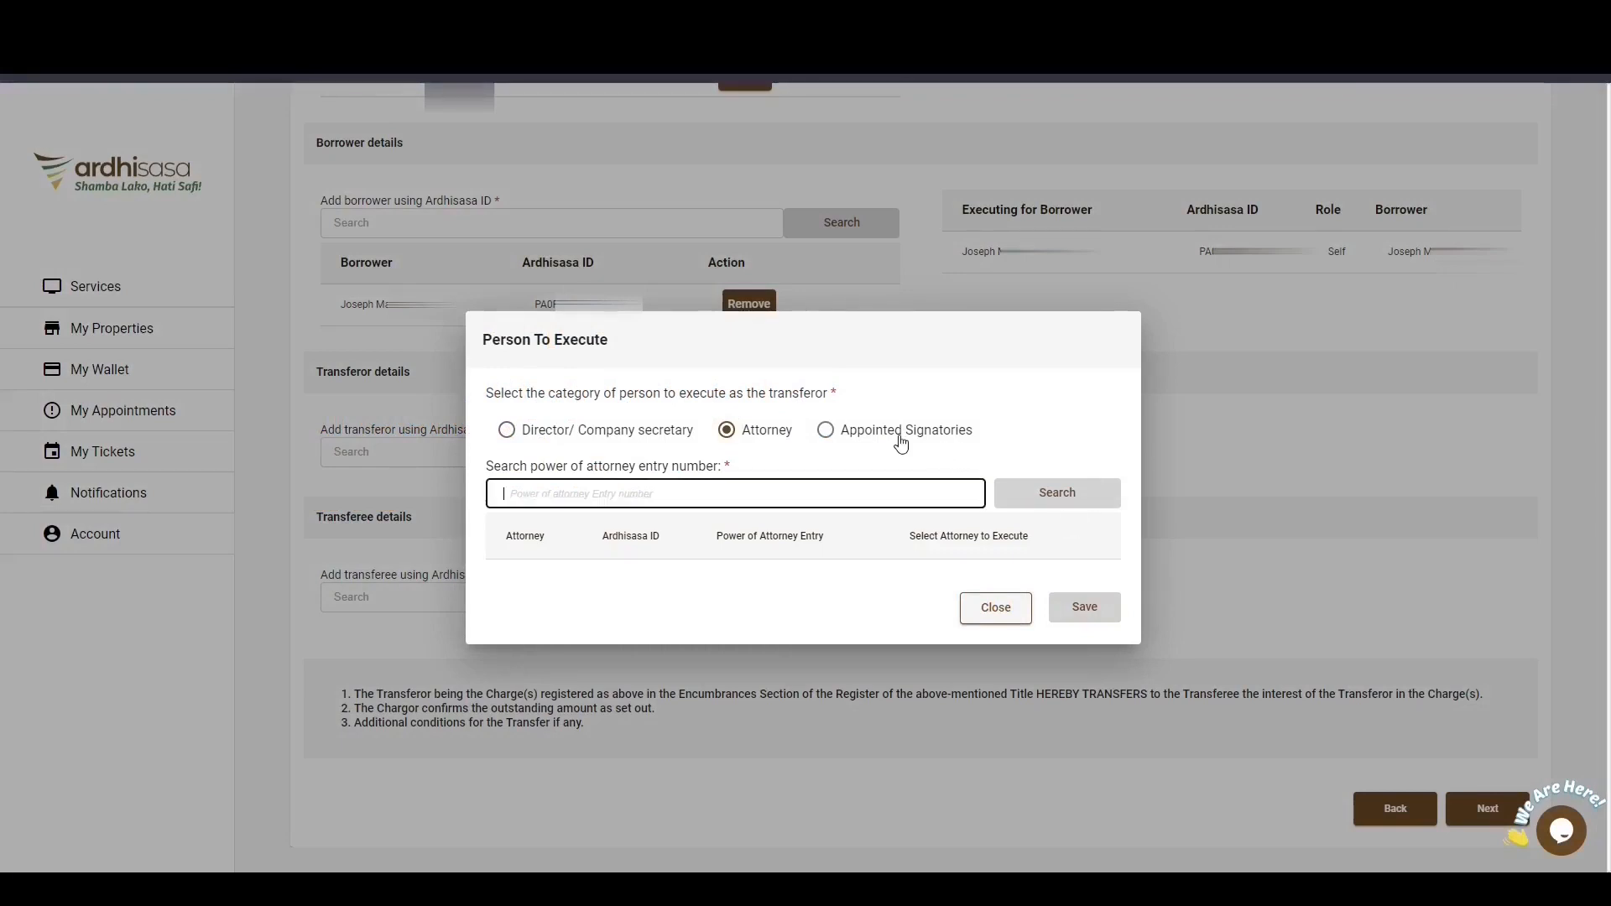
pyautogui.click(902, 435)
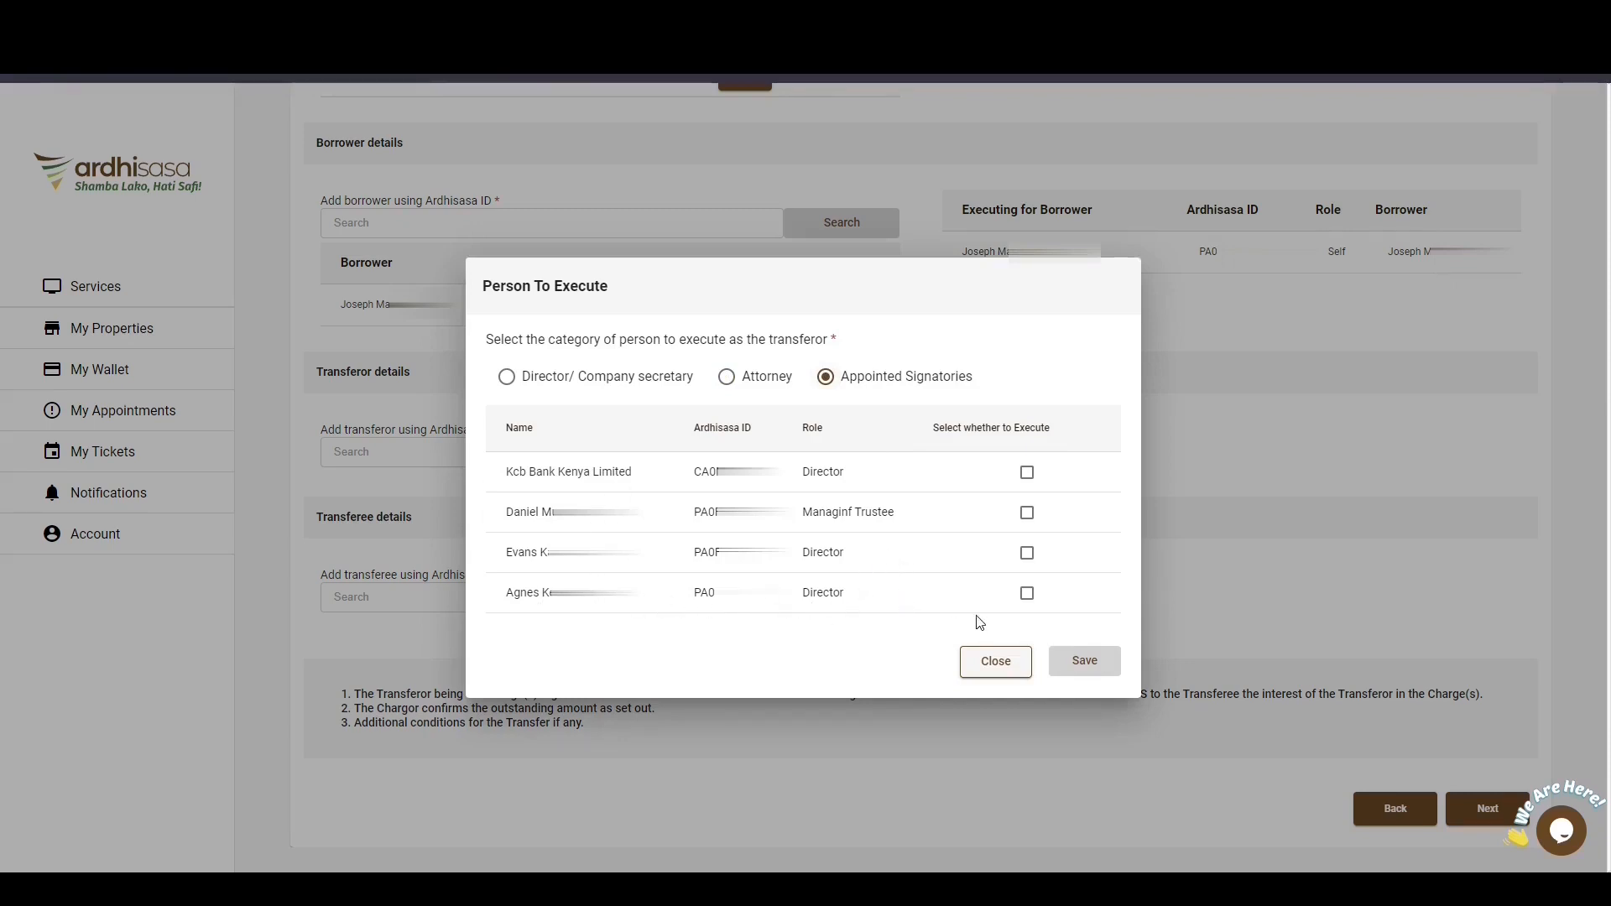
pyautogui.click(1027, 594)
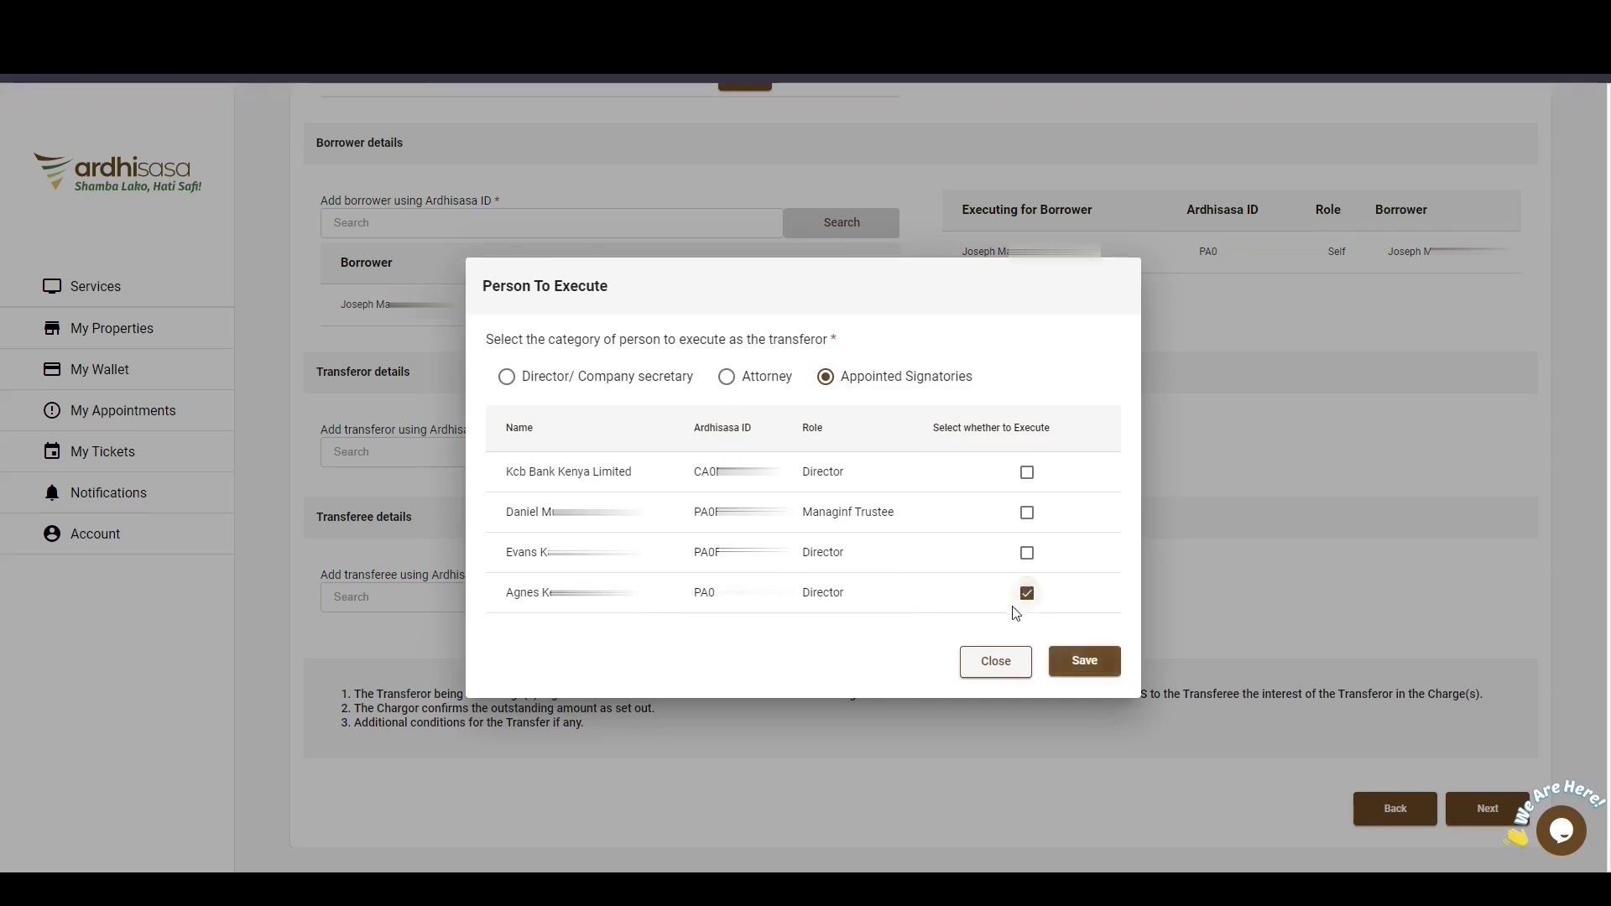
pyautogui.click(1084, 663)
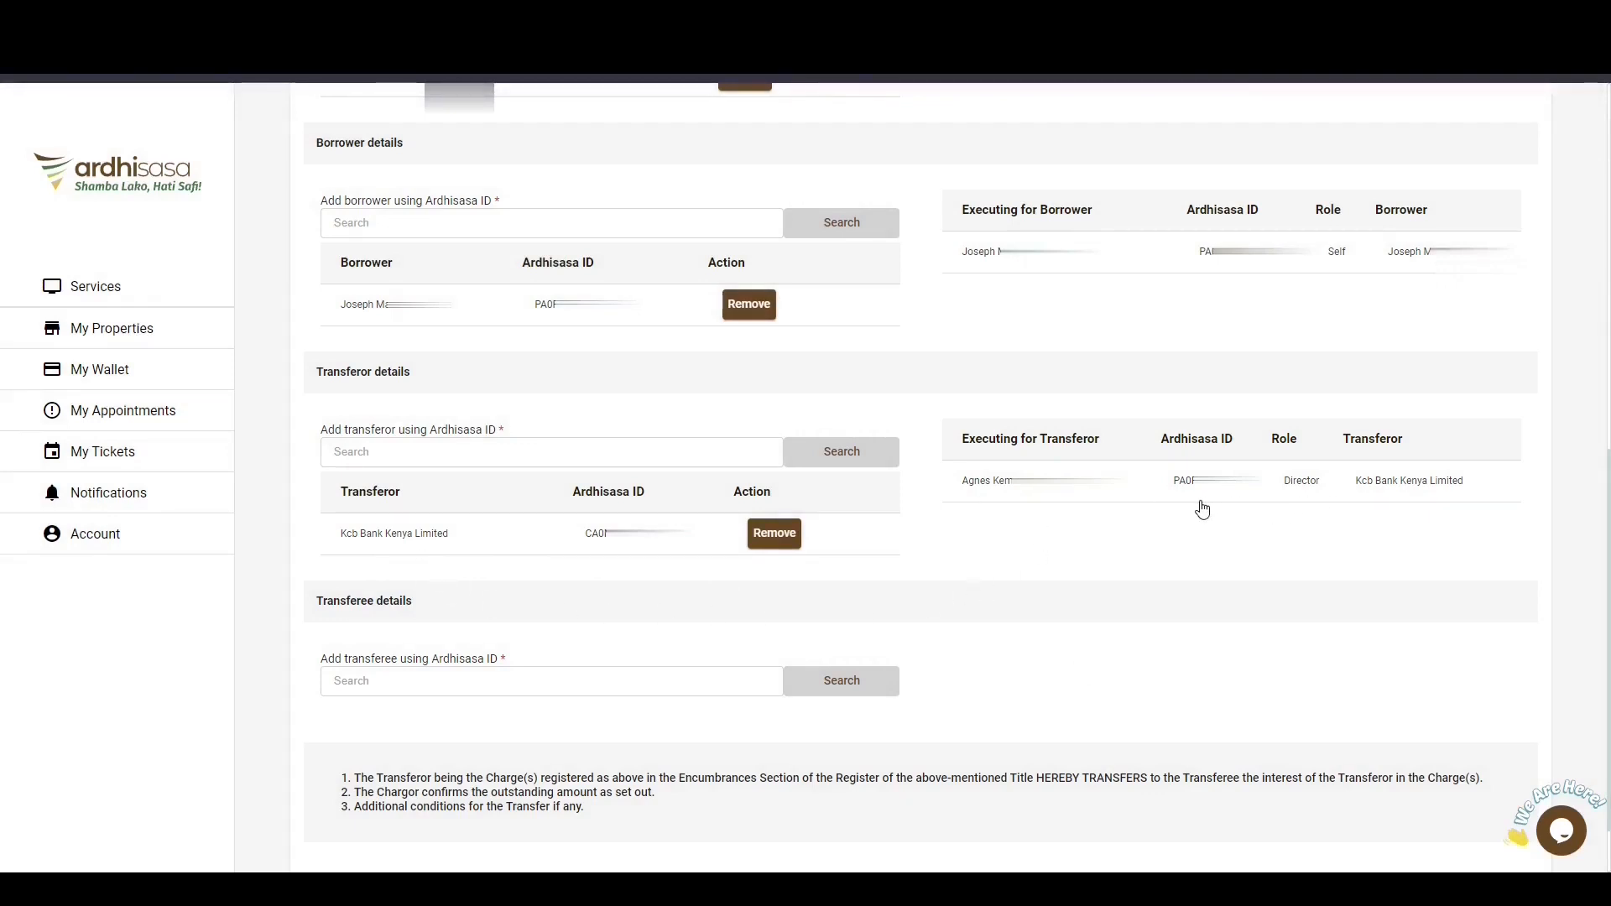
pyautogui.click(400, 684)
# Step: Add transferee Abbsa Bank Kenya Limited, executed by the attorney under power of attorney NAIROBI/1/1
pyautogui.click(401, 684)
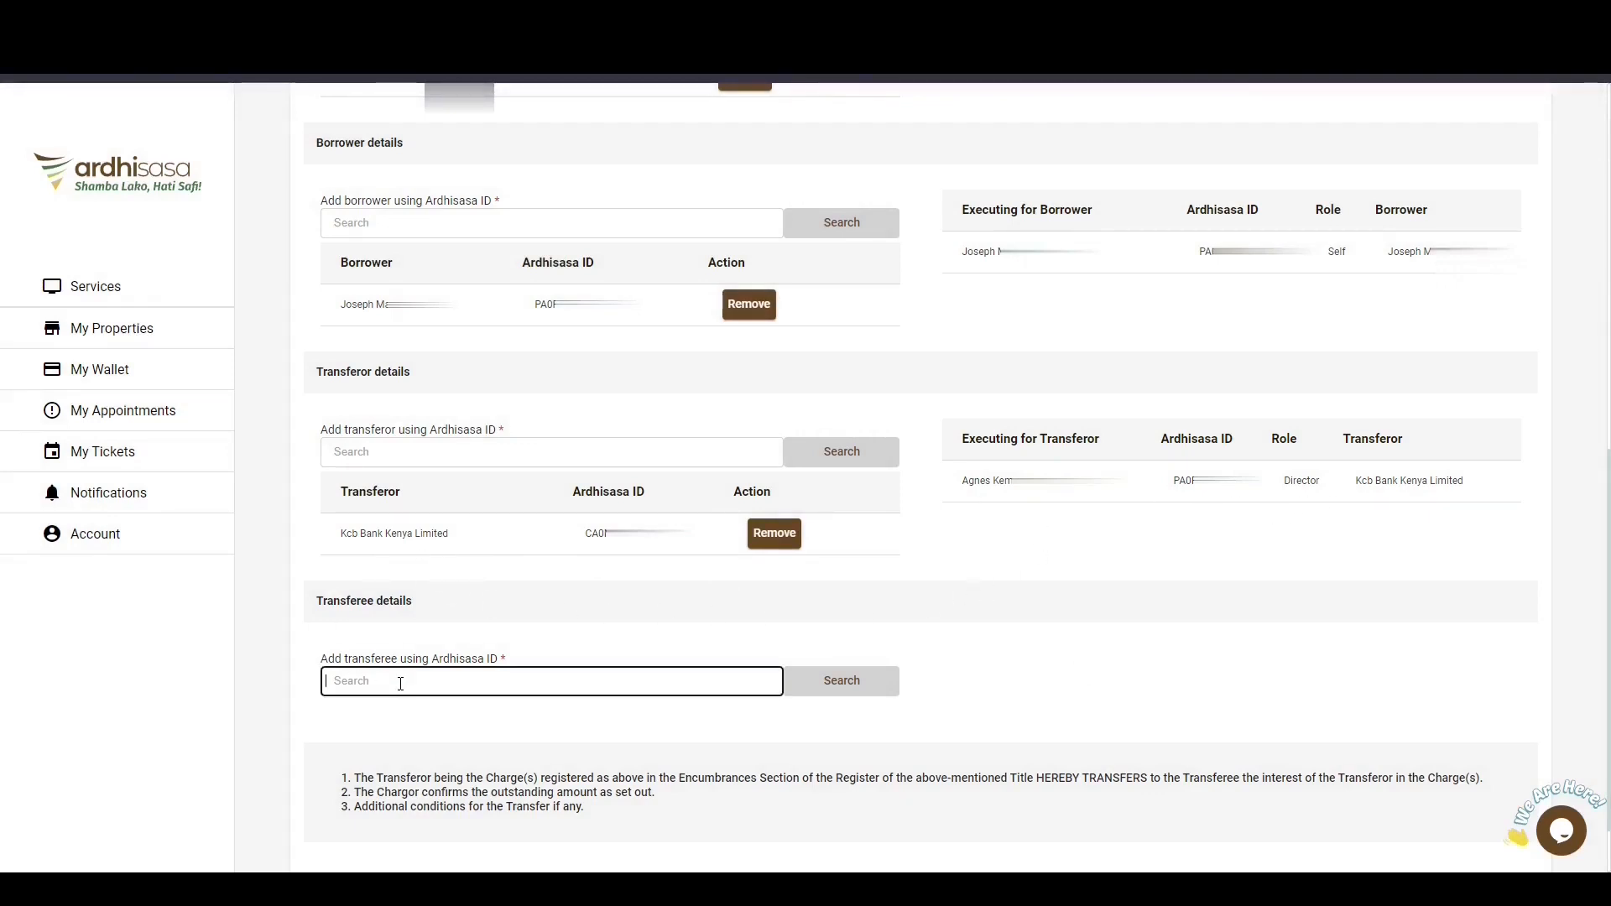
pyautogui.write('CA0M')
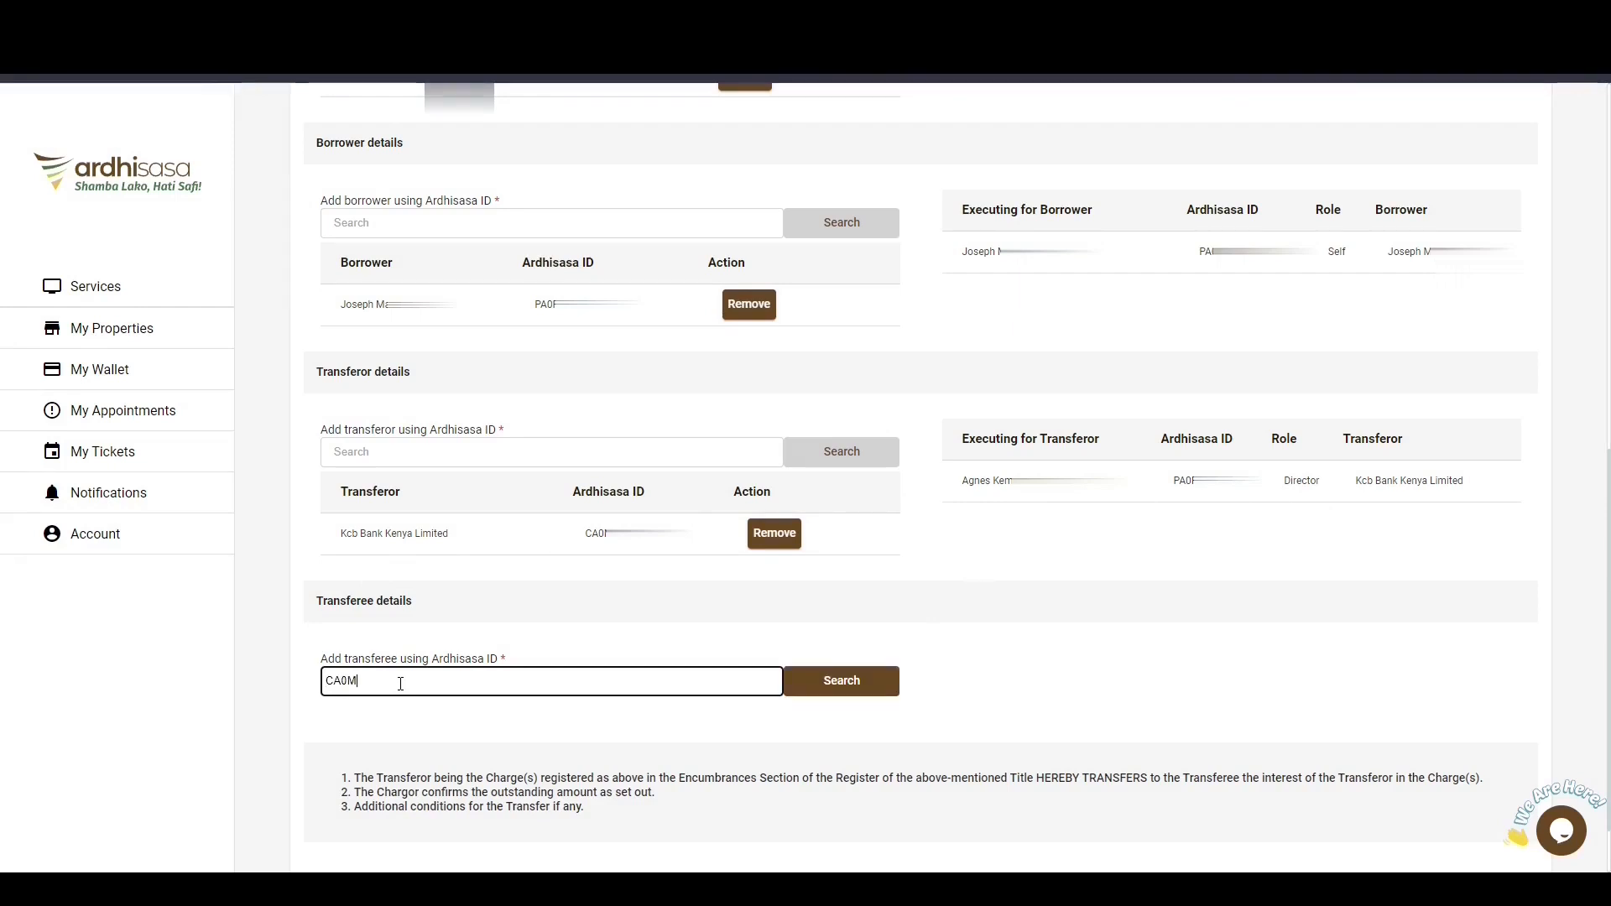
pyautogui.write('03J001')
pyautogui.click(850, 687)
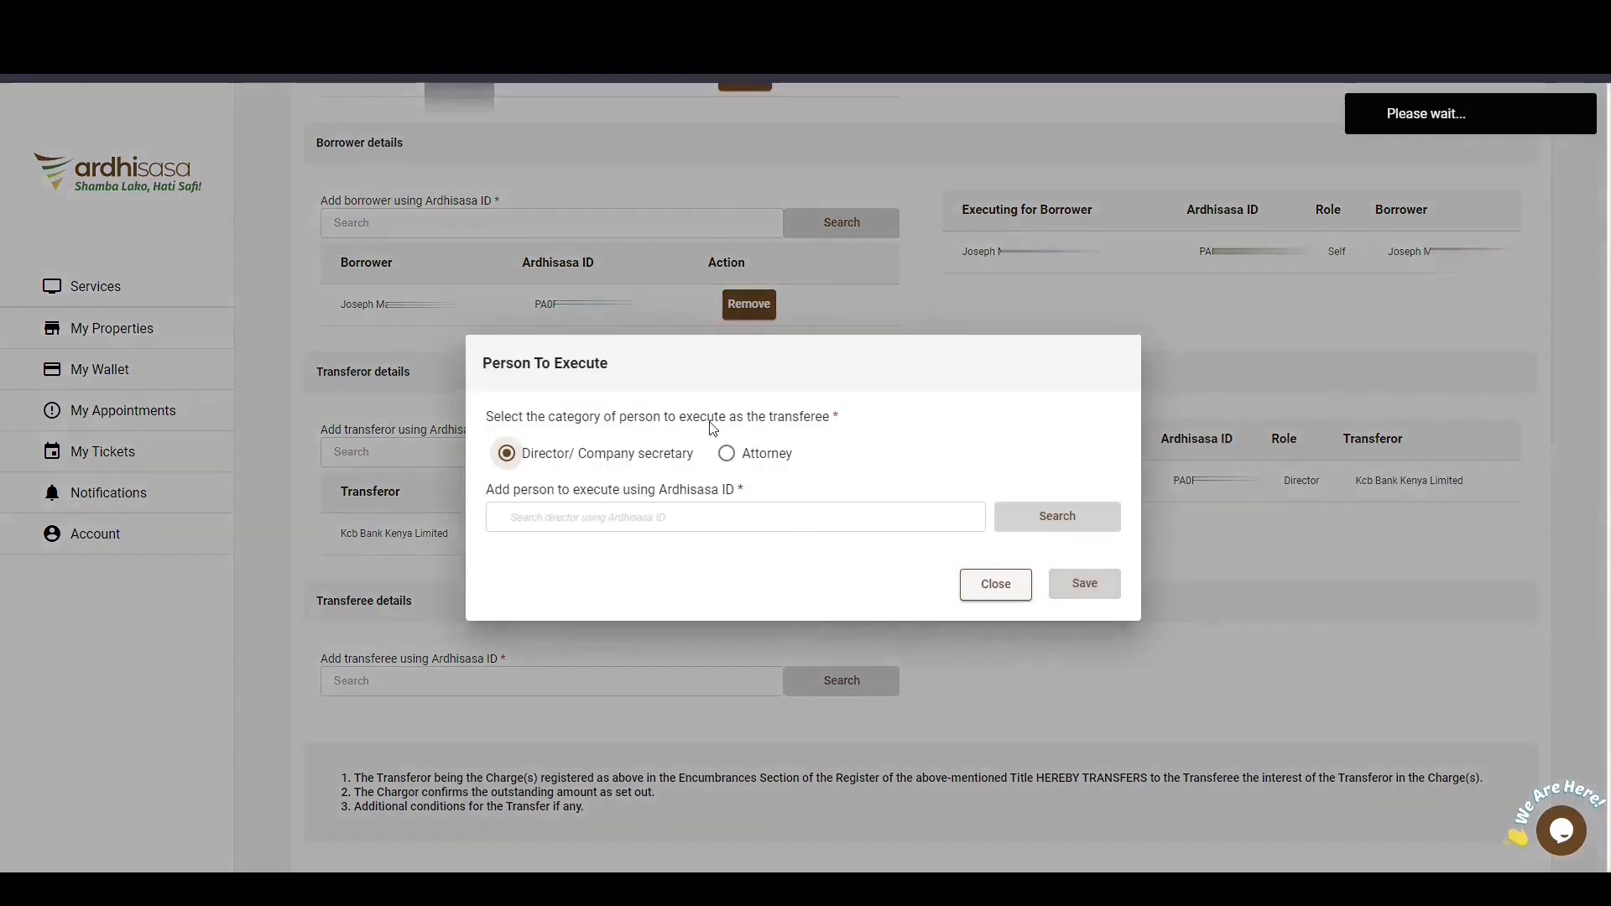
pyautogui.click(786, 462)
pyautogui.click(602, 492)
pyautogui.write('NAIROBI/1/1')
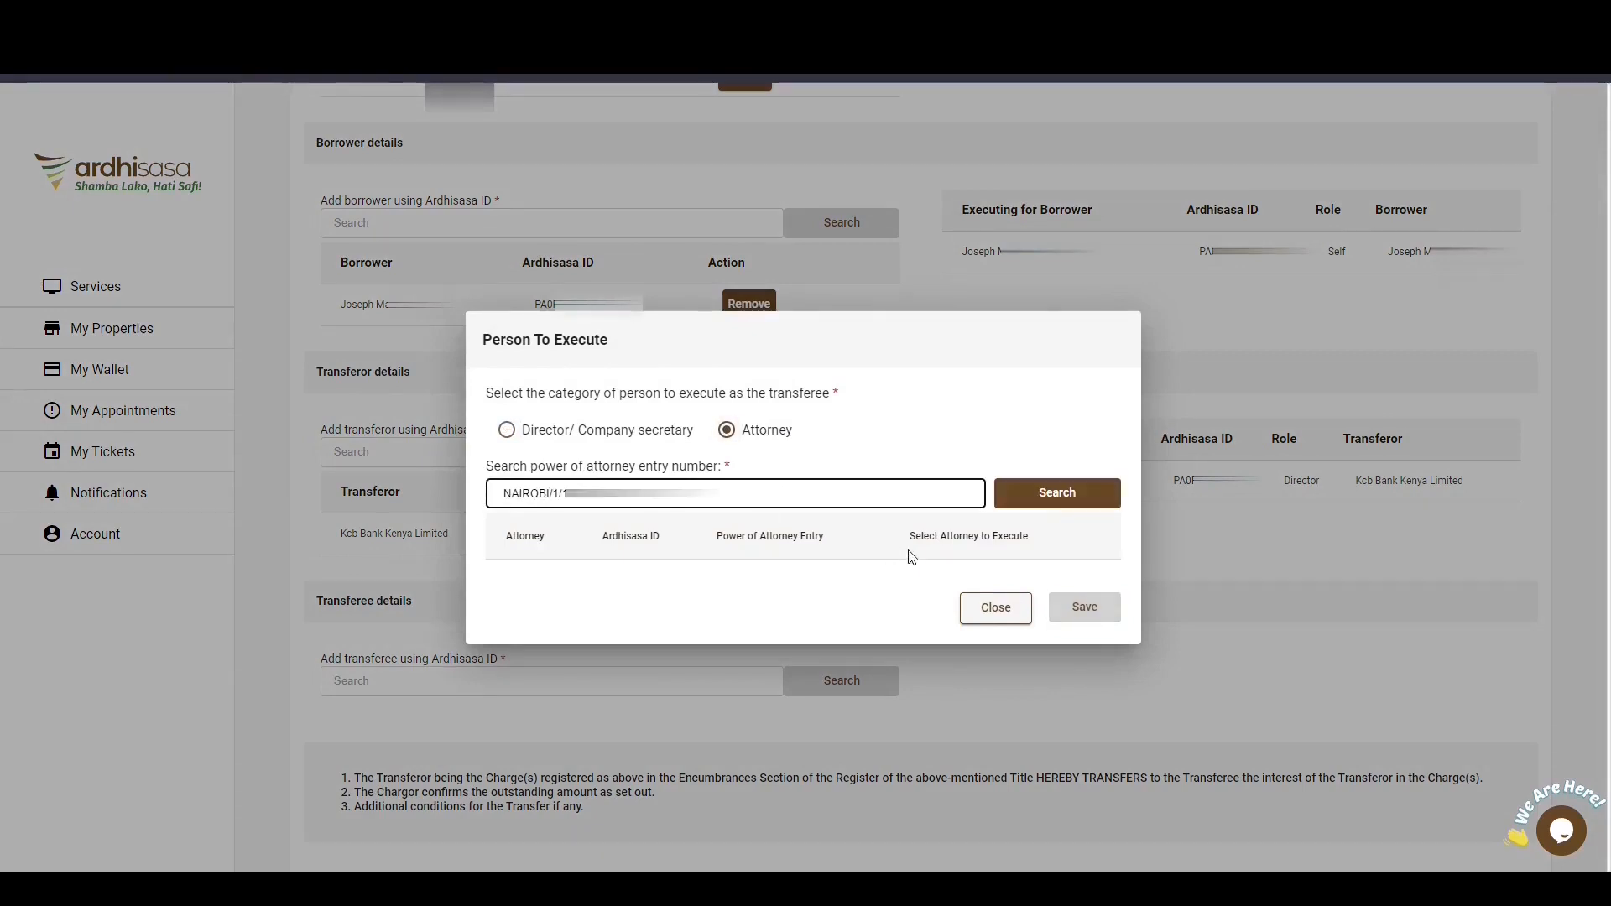
pyautogui.click(1037, 504)
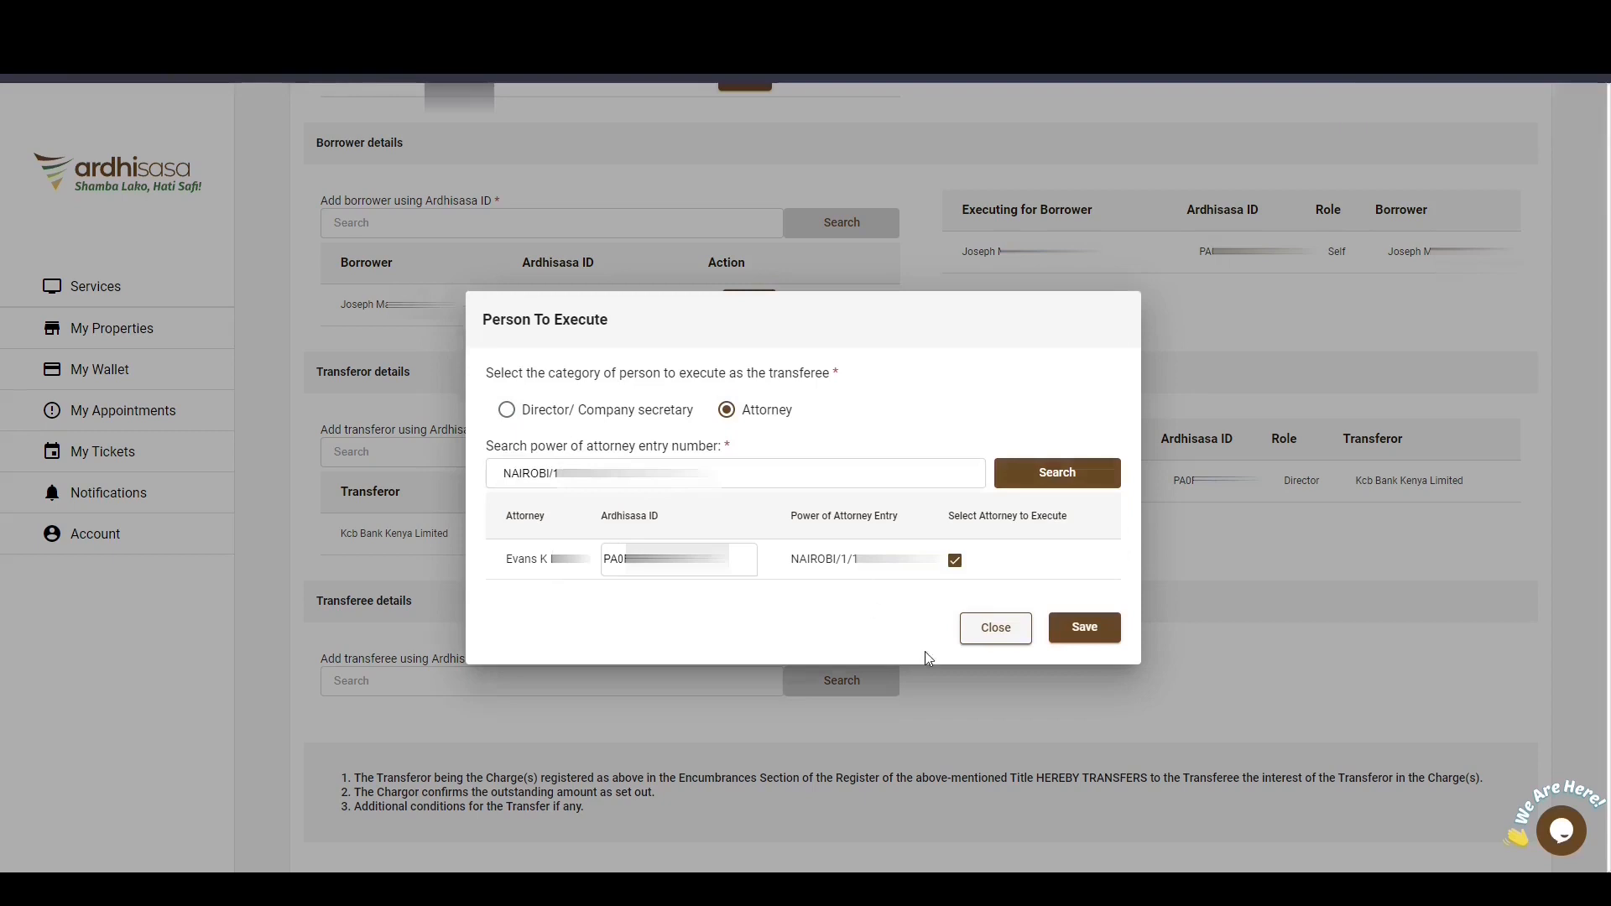
pyautogui.click(1083, 627)
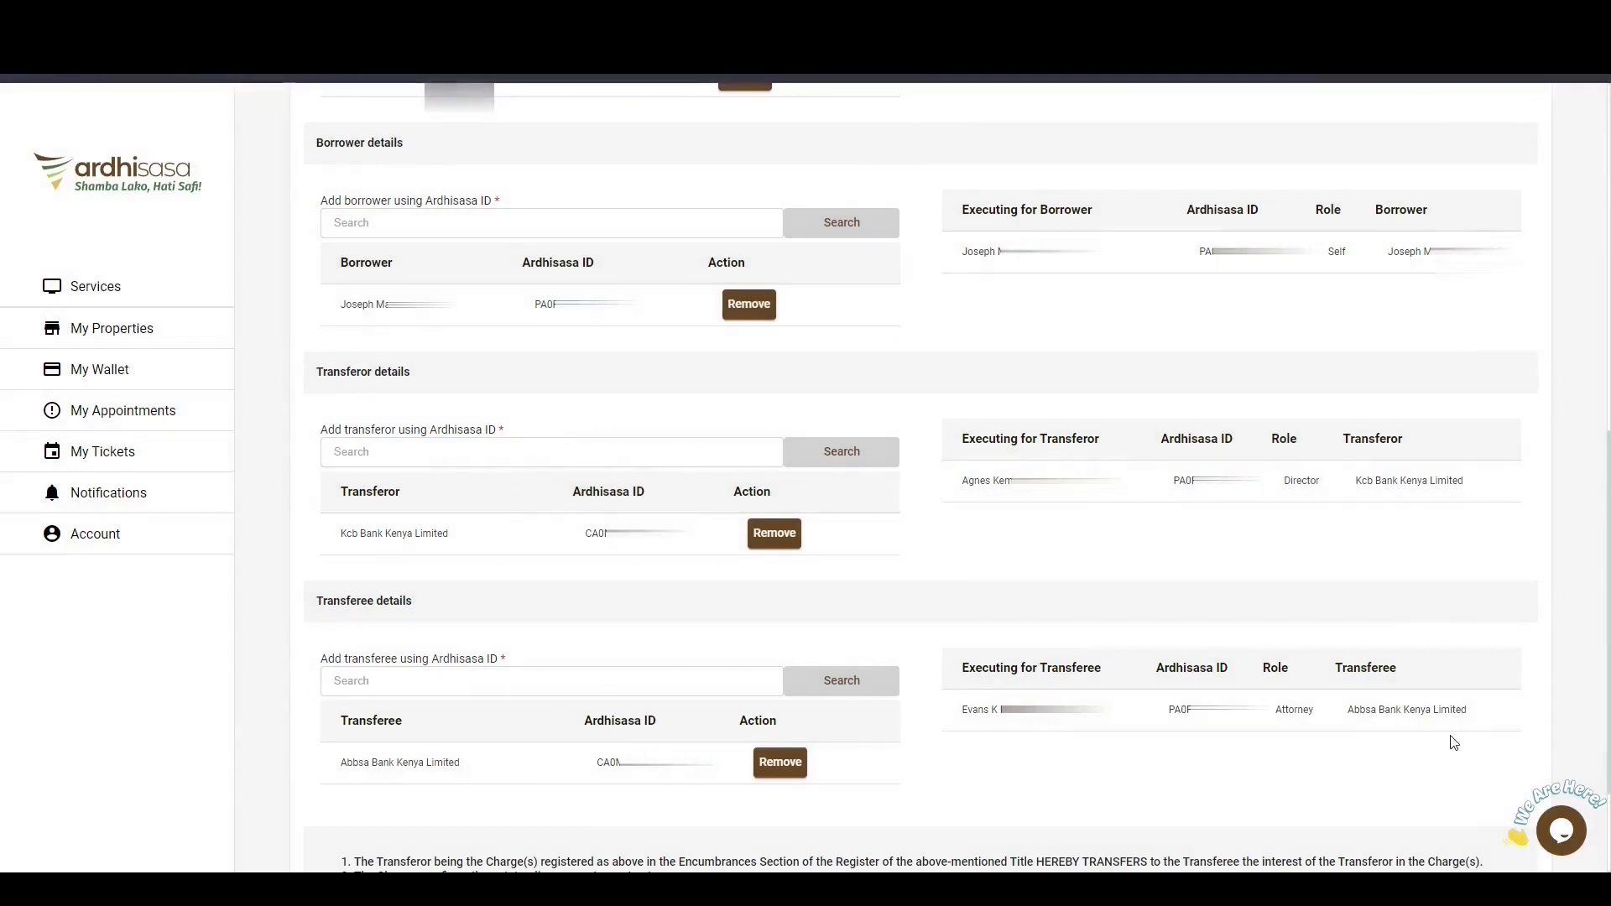
pyautogui.scroll(-2, 1322, 826)
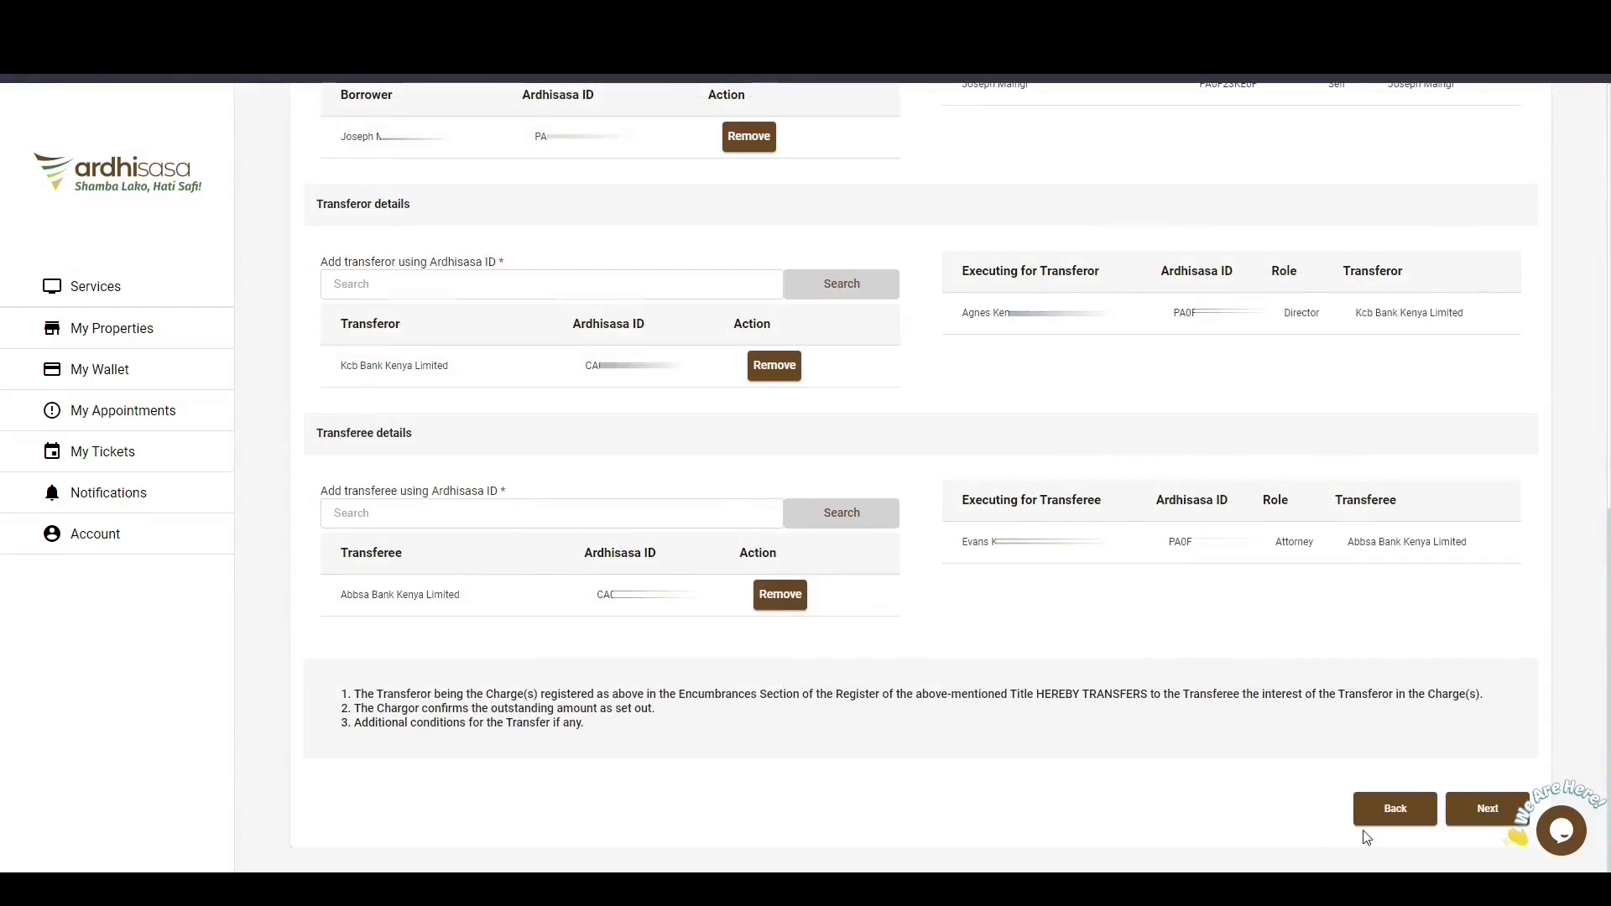
pyautogui.click(1483, 814)
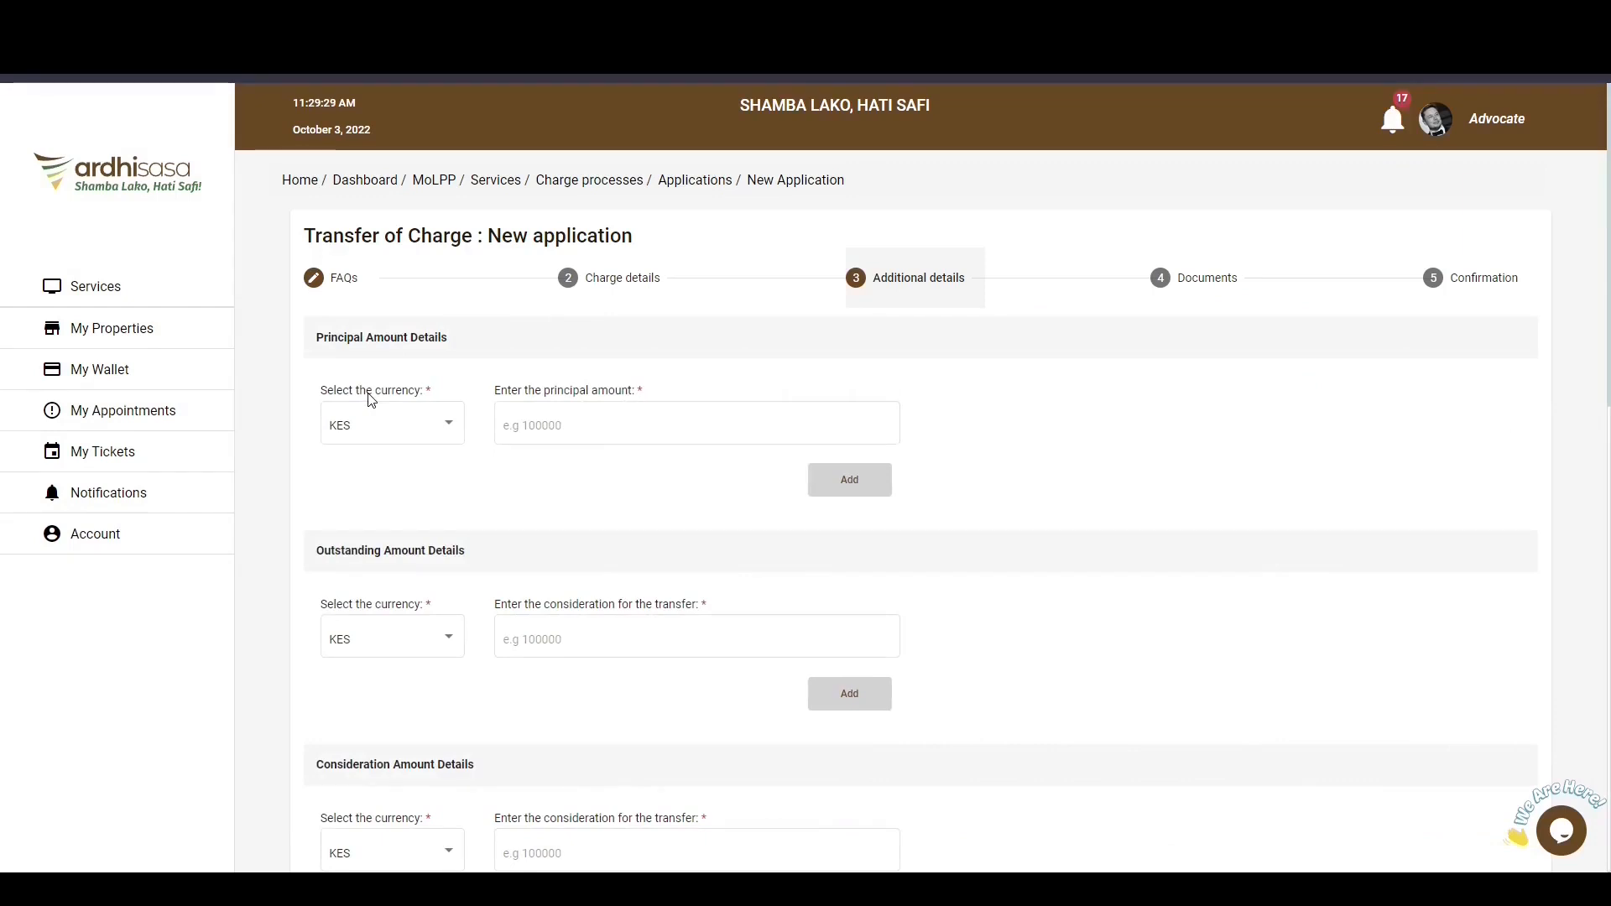
# Step: Record a principal amount of KES 1,520,000 and an outstanding amount of KES 850,000
pyautogui.click(578, 428)
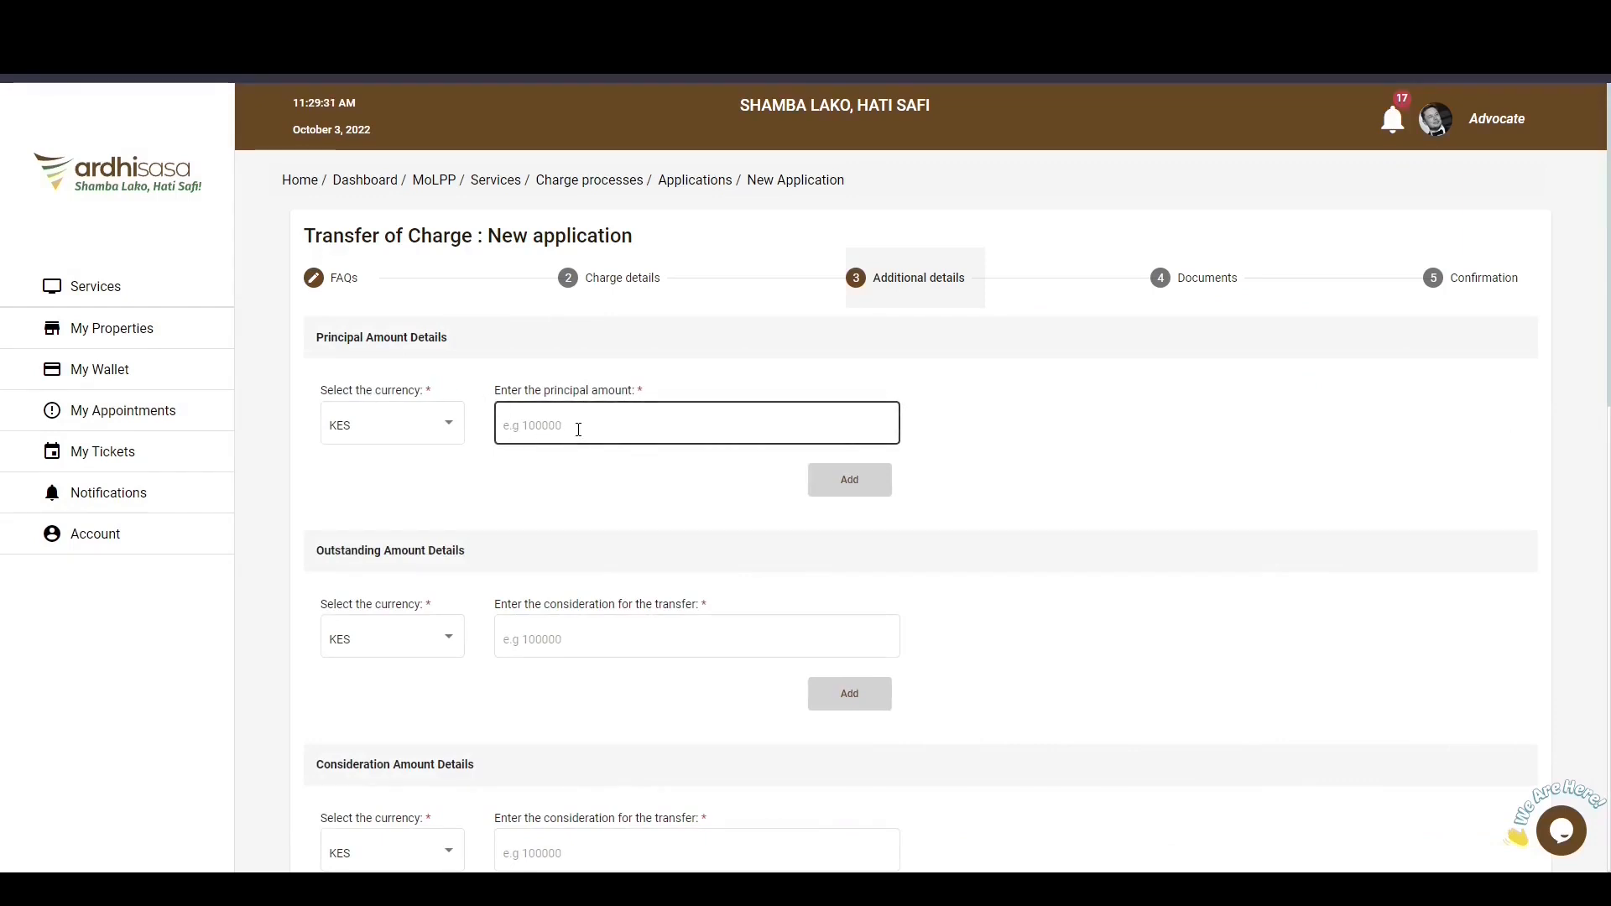
pyautogui.write('1520000')
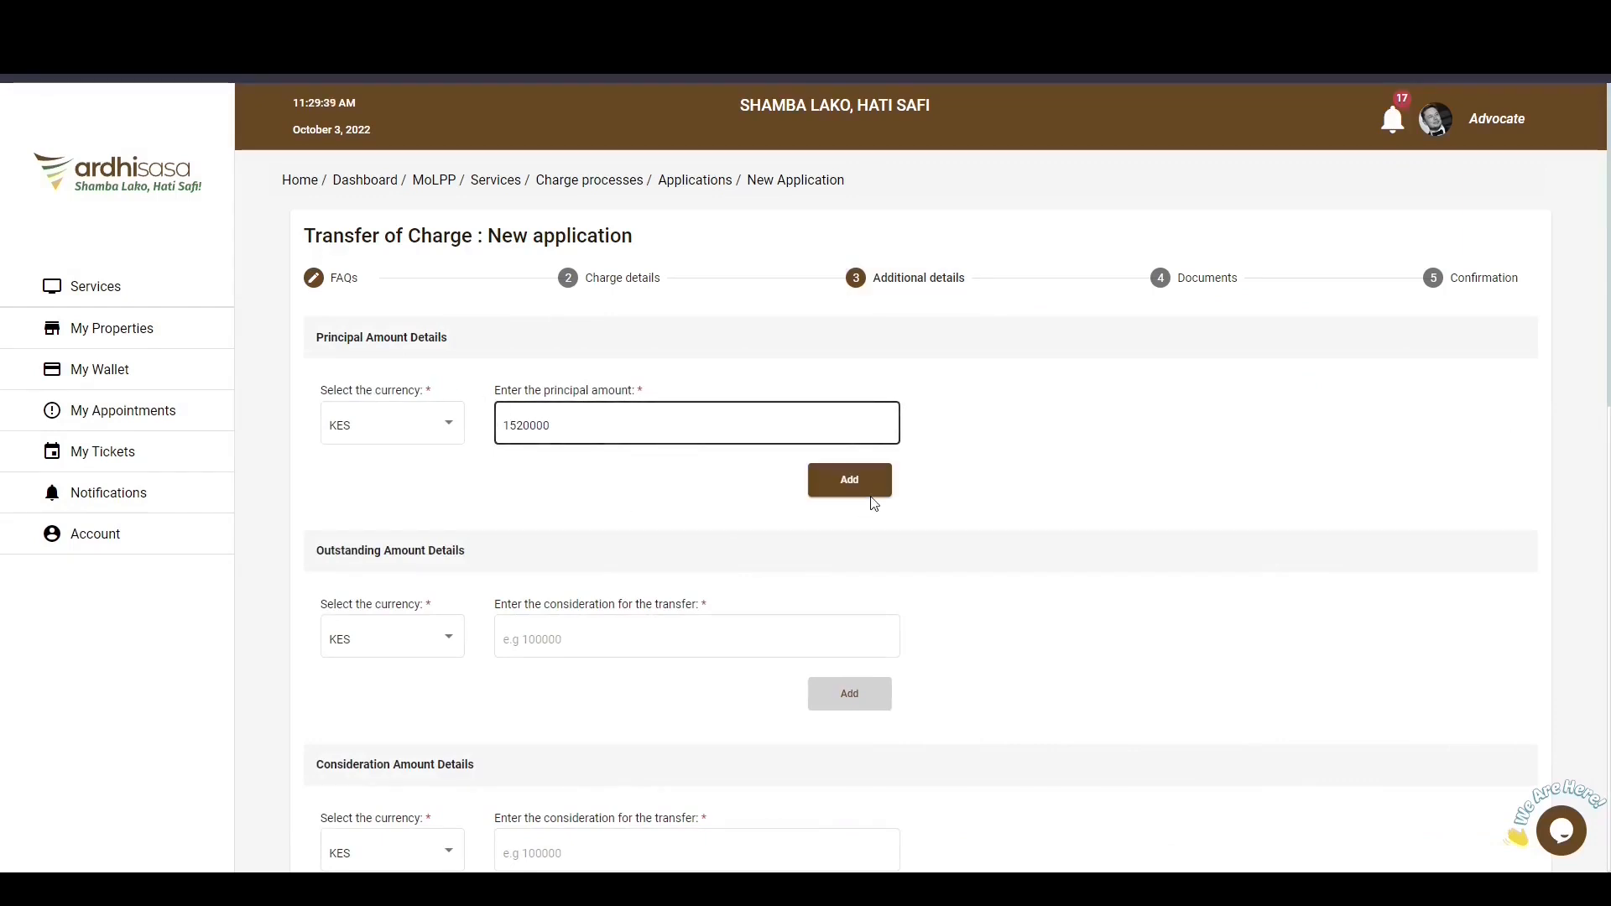
pyautogui.click(858, 483)
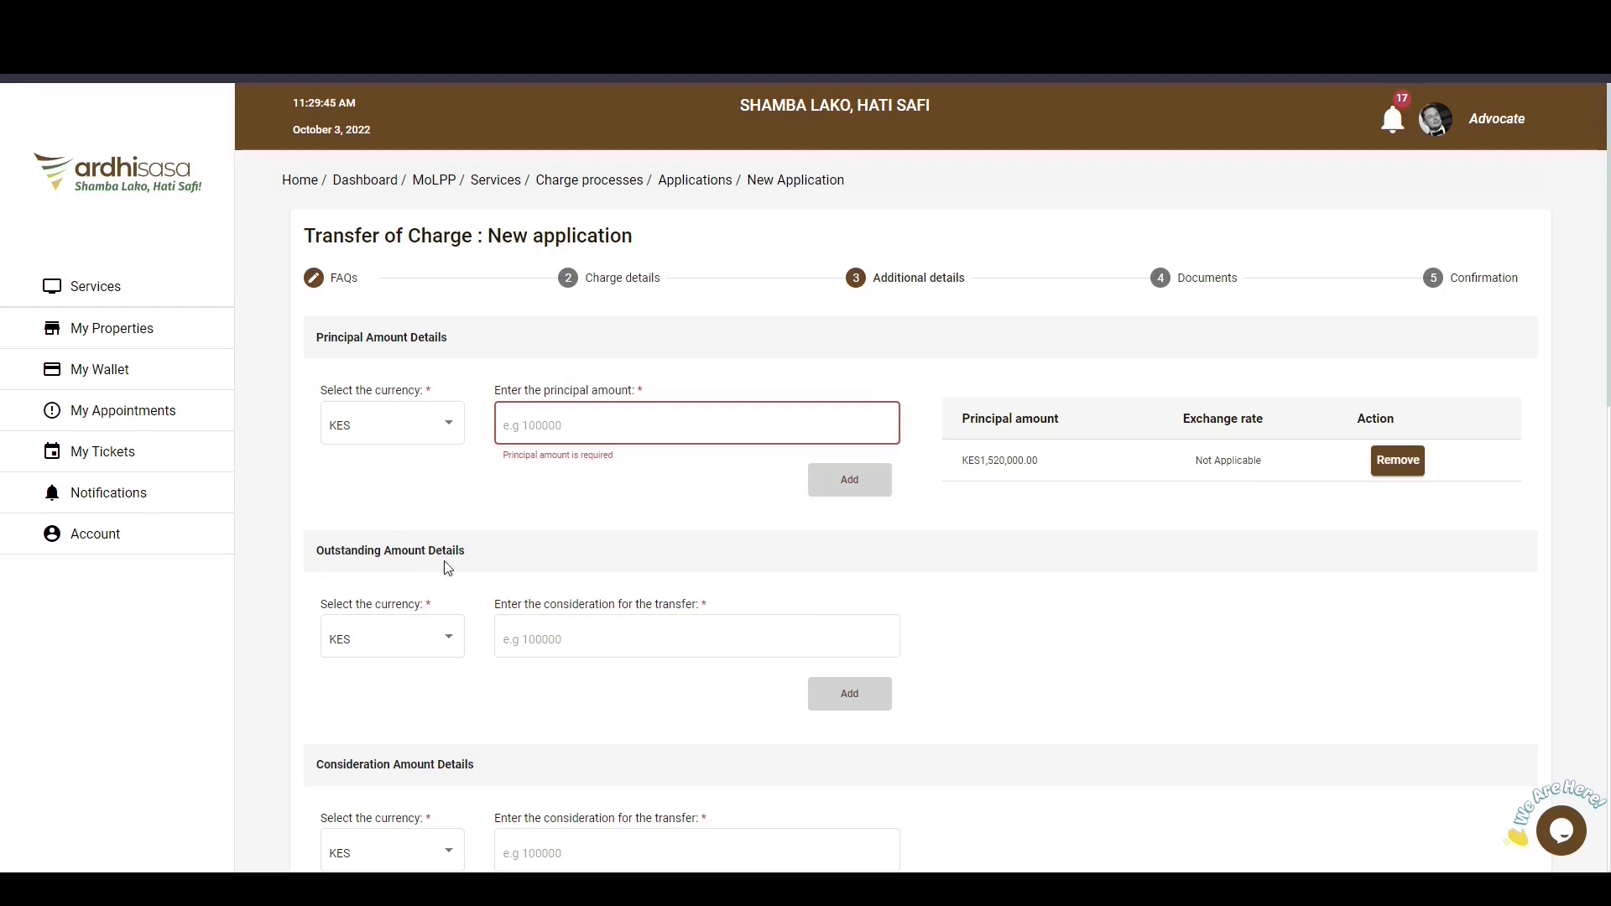
pyautogui.click(585, 640)
pyautogui.write('850000')
pyautogui.click(849, 715)
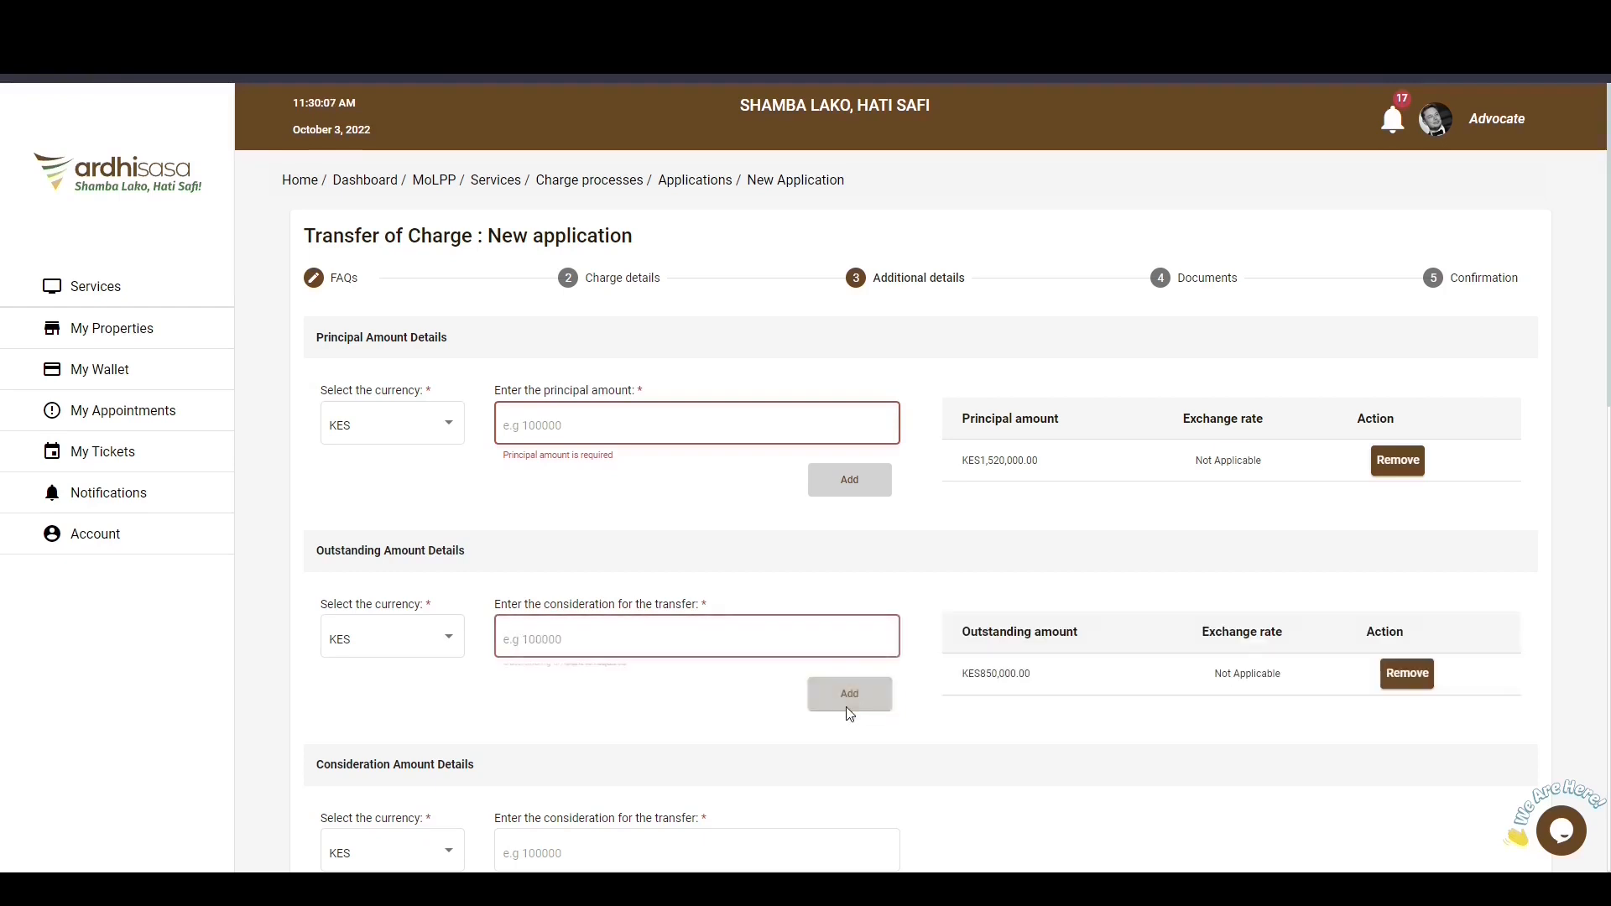
# Step: Add a consideration amount of KES 1,520,000
pyautogui.scroll(-1, 848, 712)
pyautogui.click(579, 766)
pyautogui.write('1520000')
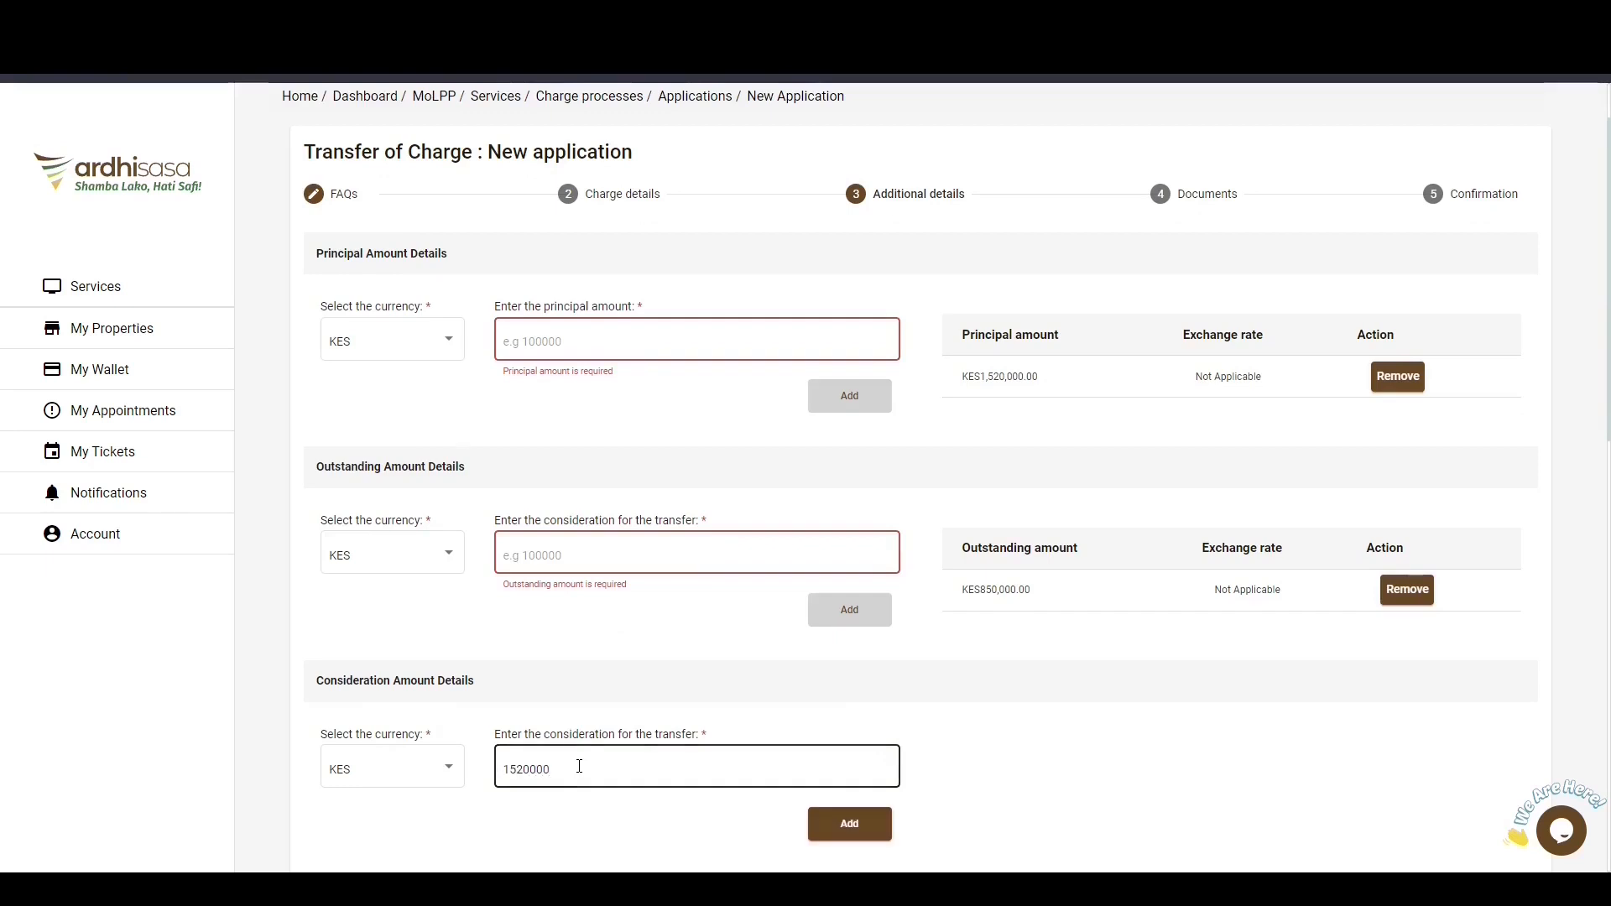
pyautogui.click(859, 826)
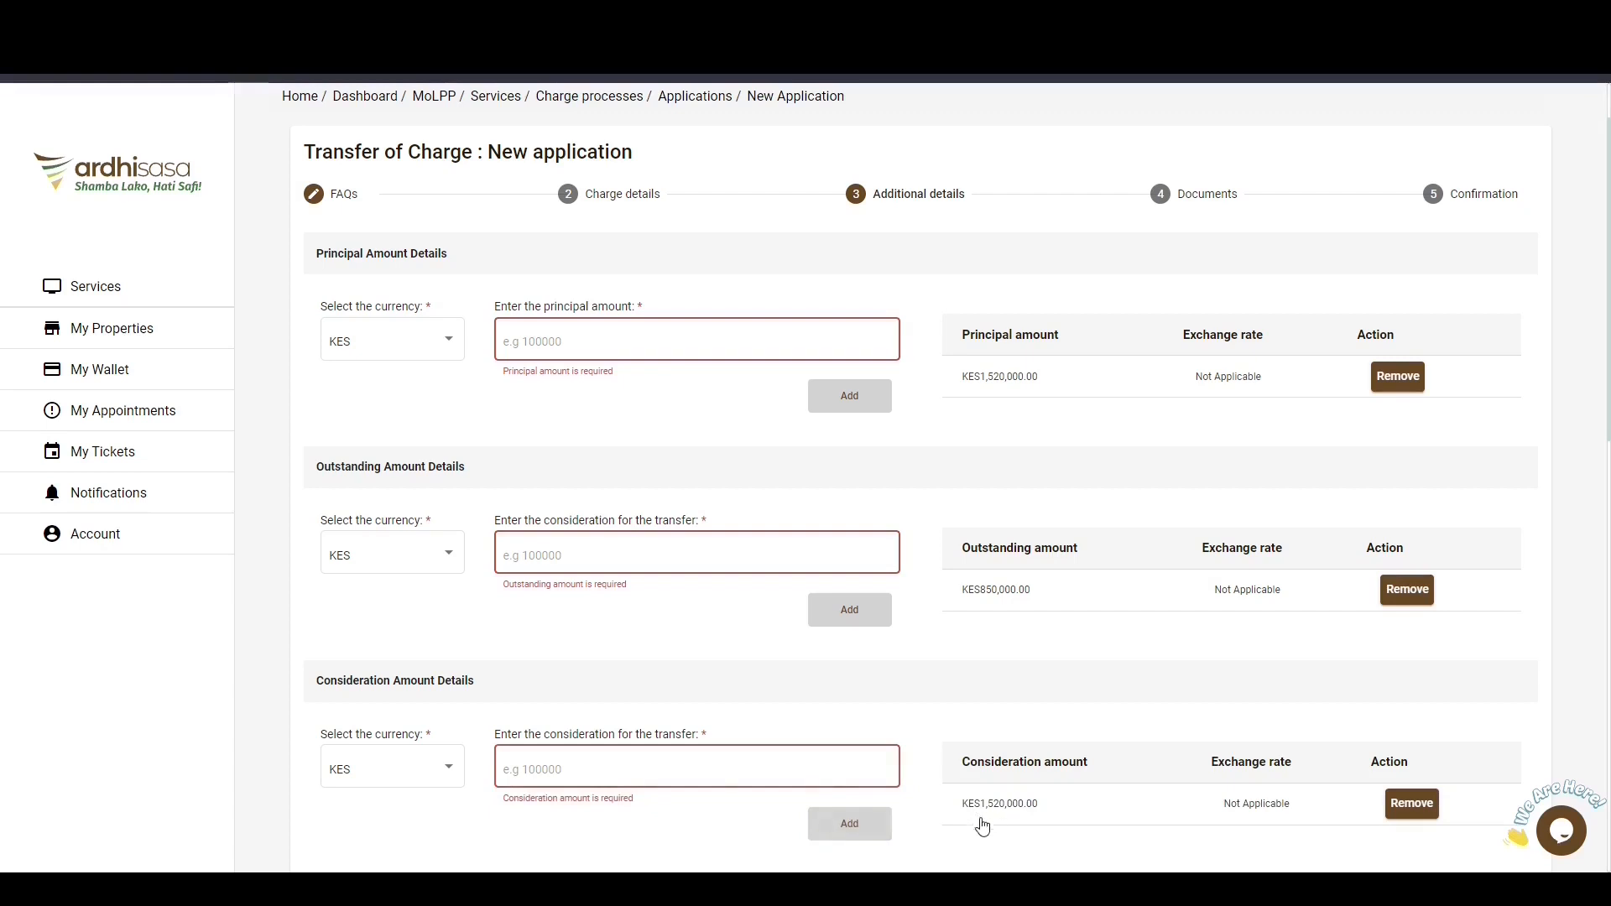
pyautogui.scroll(-8, 1251, 755)
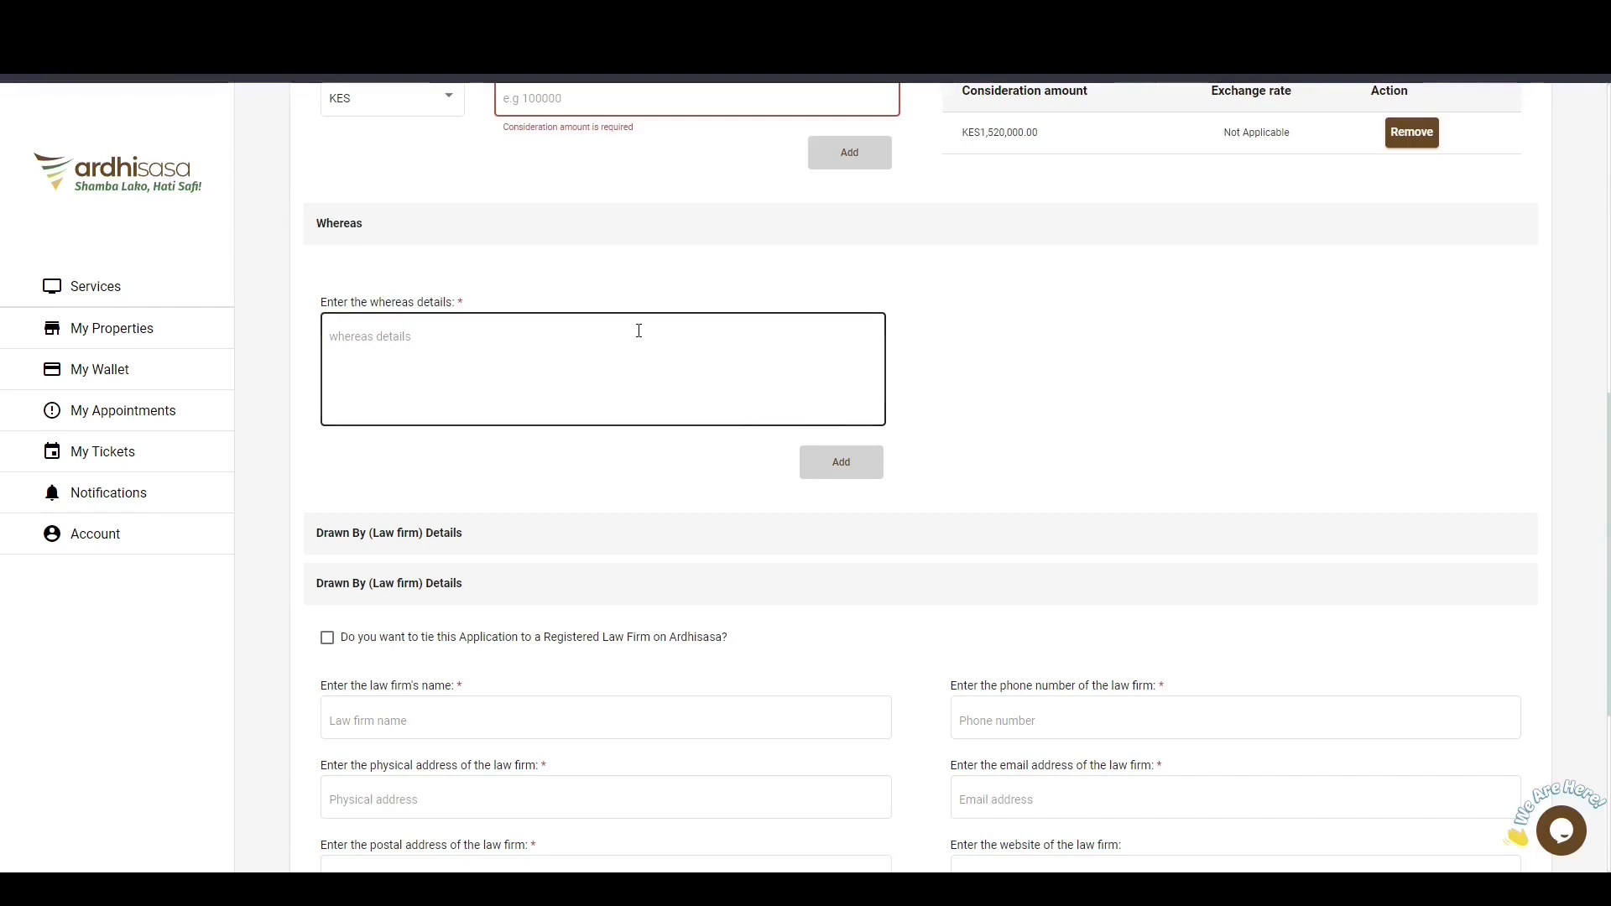
# Step: Add the chargor's charging clause and the bank's registration authorisation as whereas details
pyautogui.hotkey('ctrl', 'v')
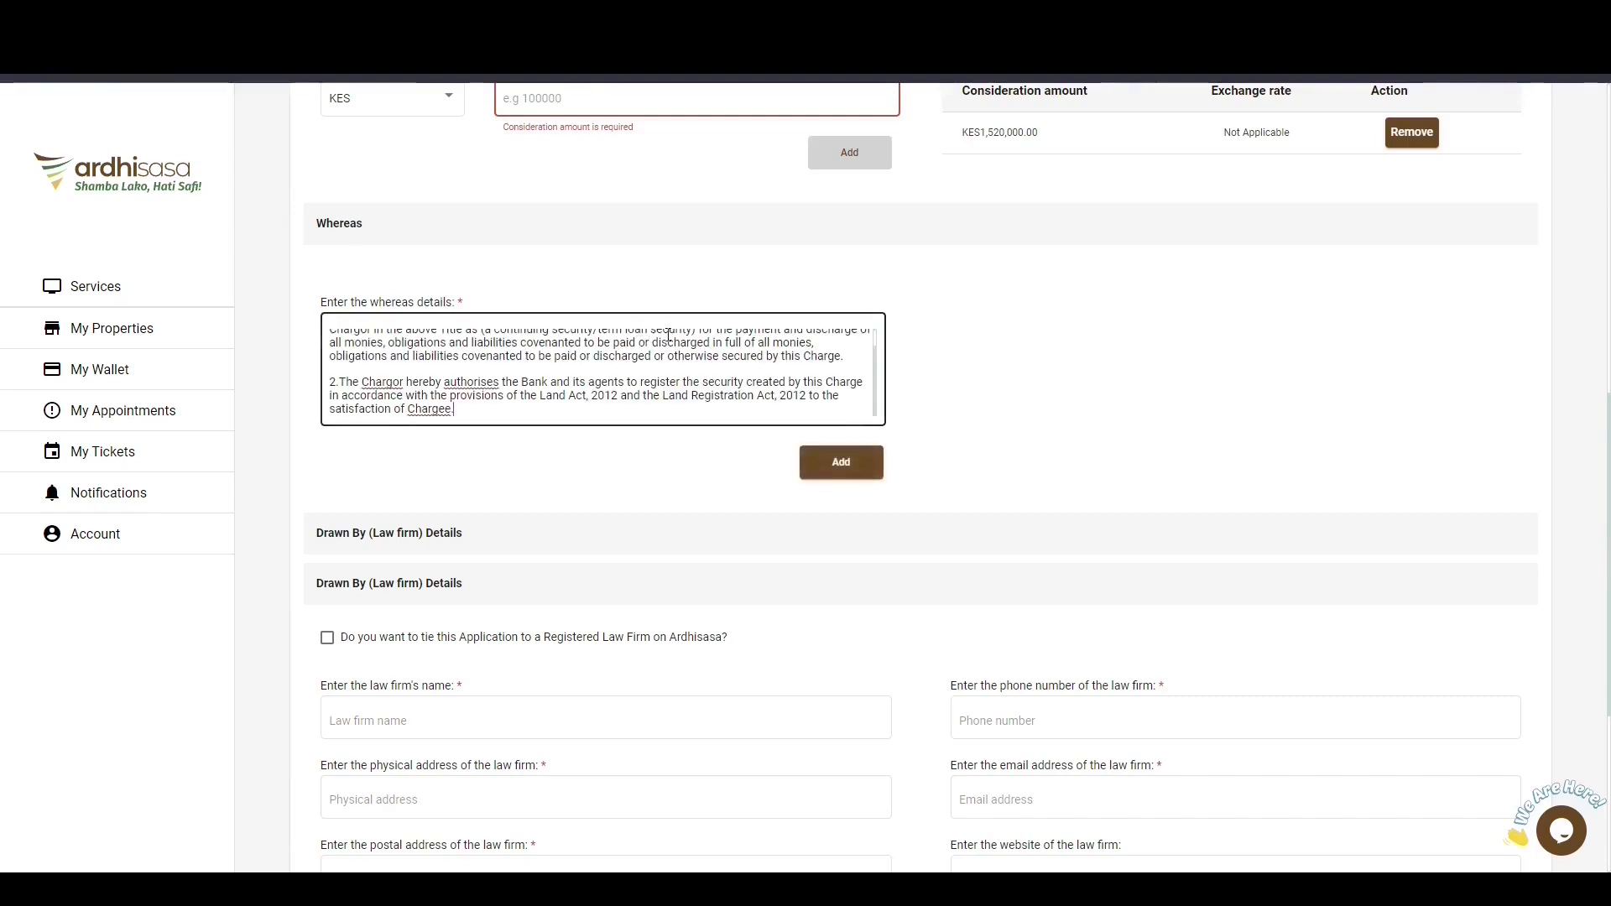
pyautogui.scroll(2, 669, 336)
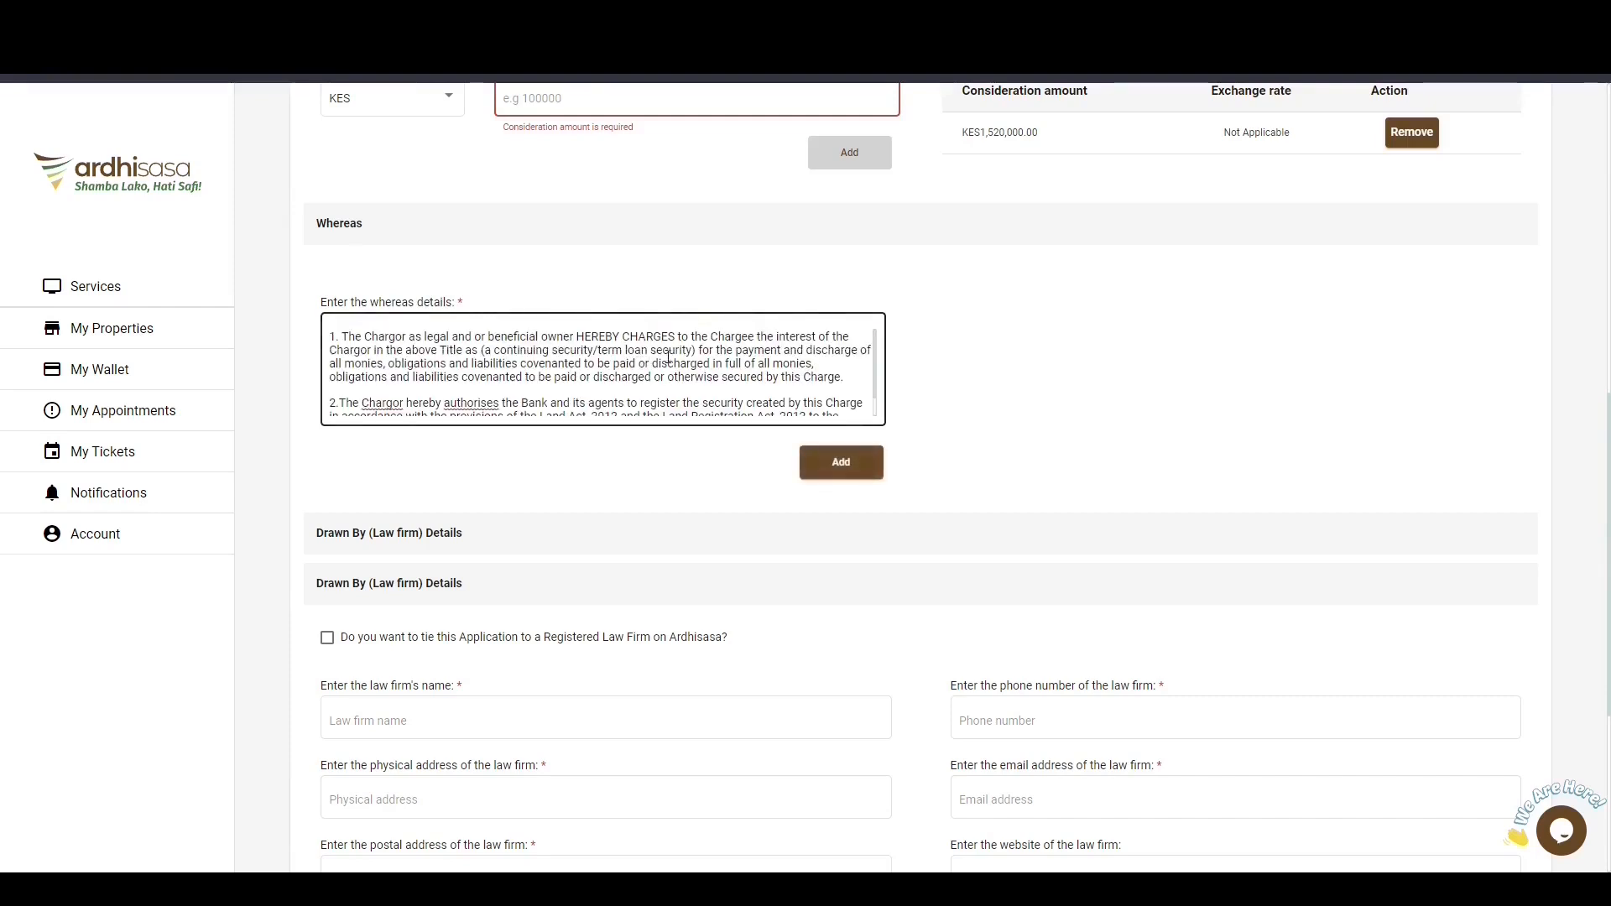
pyautogui.click(860, 476)
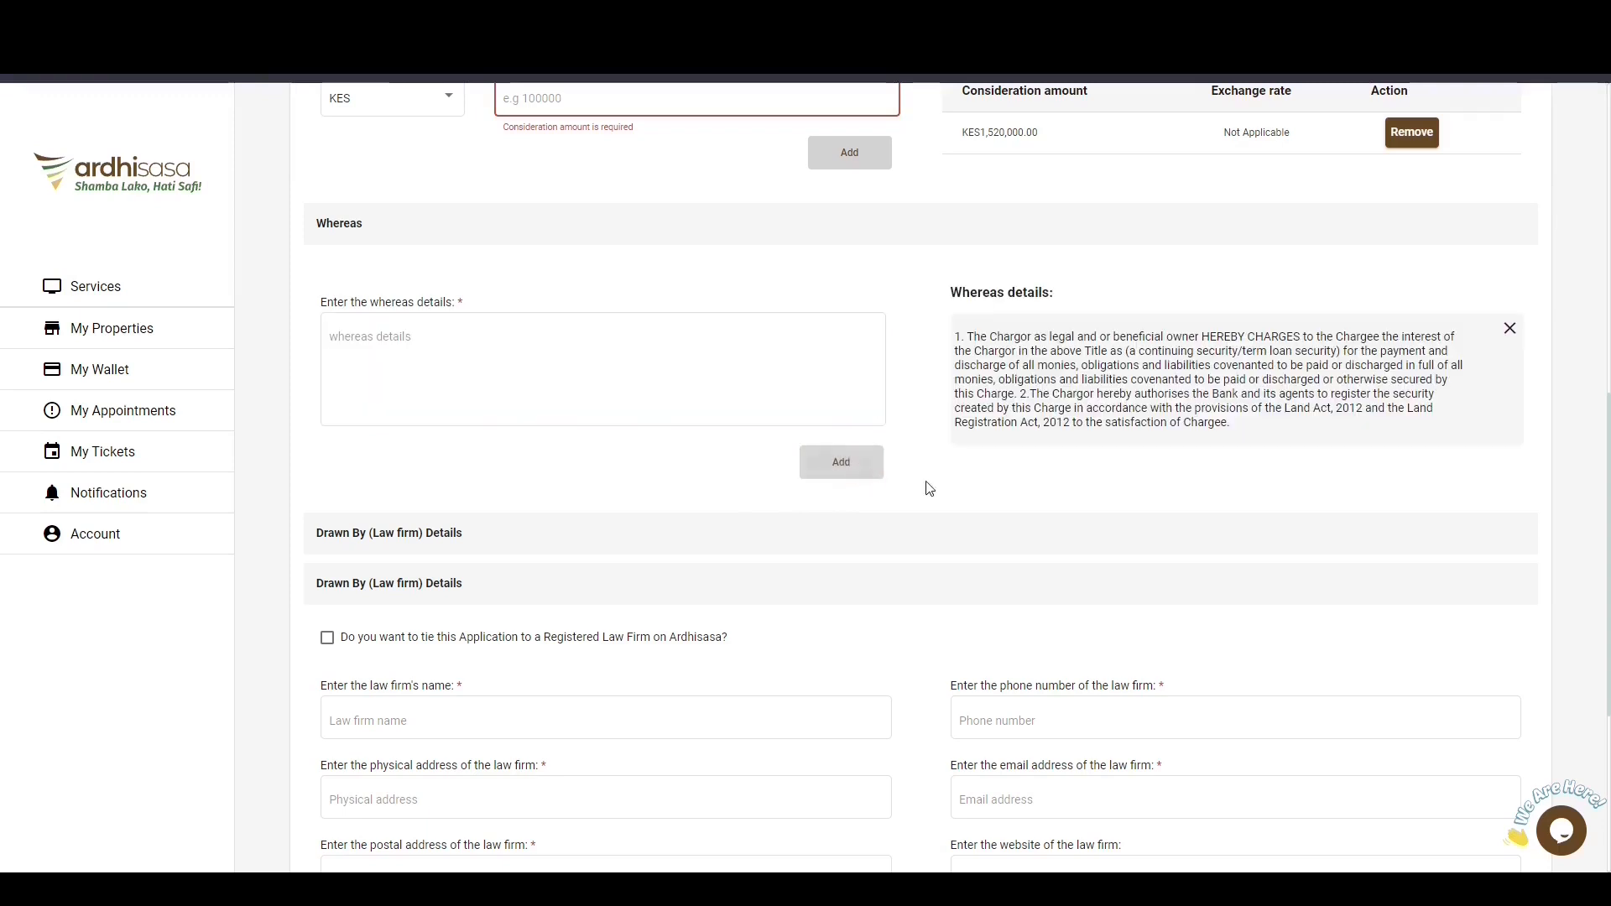
pyautogui.scroll(-3, 1009, 428)
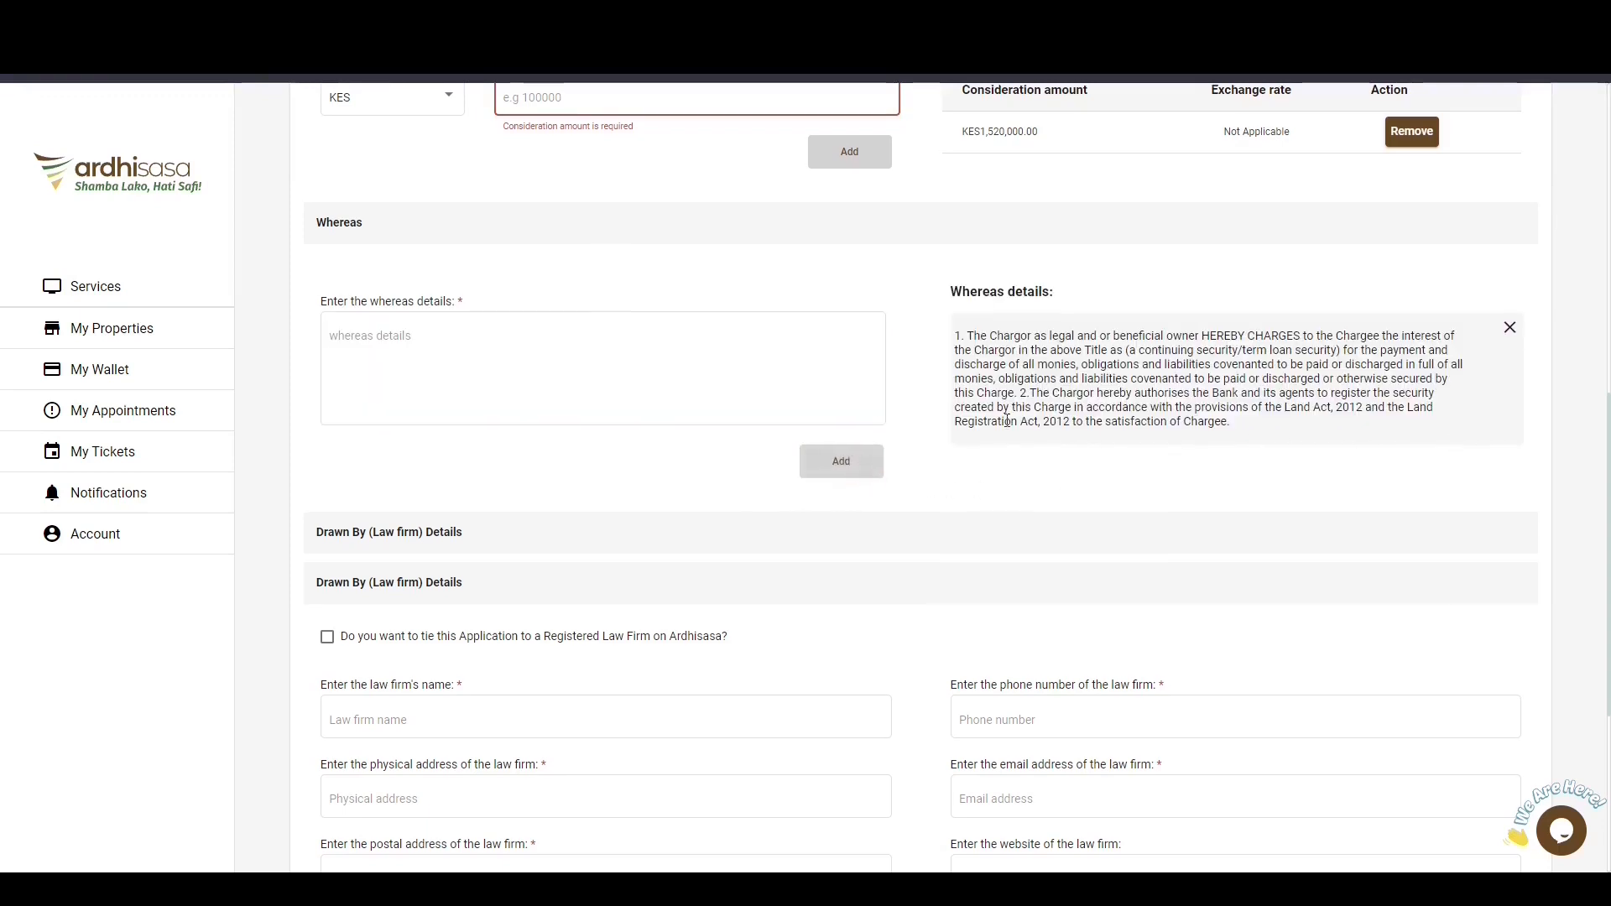
pyautogui.scroll(-1, 1008, 428)
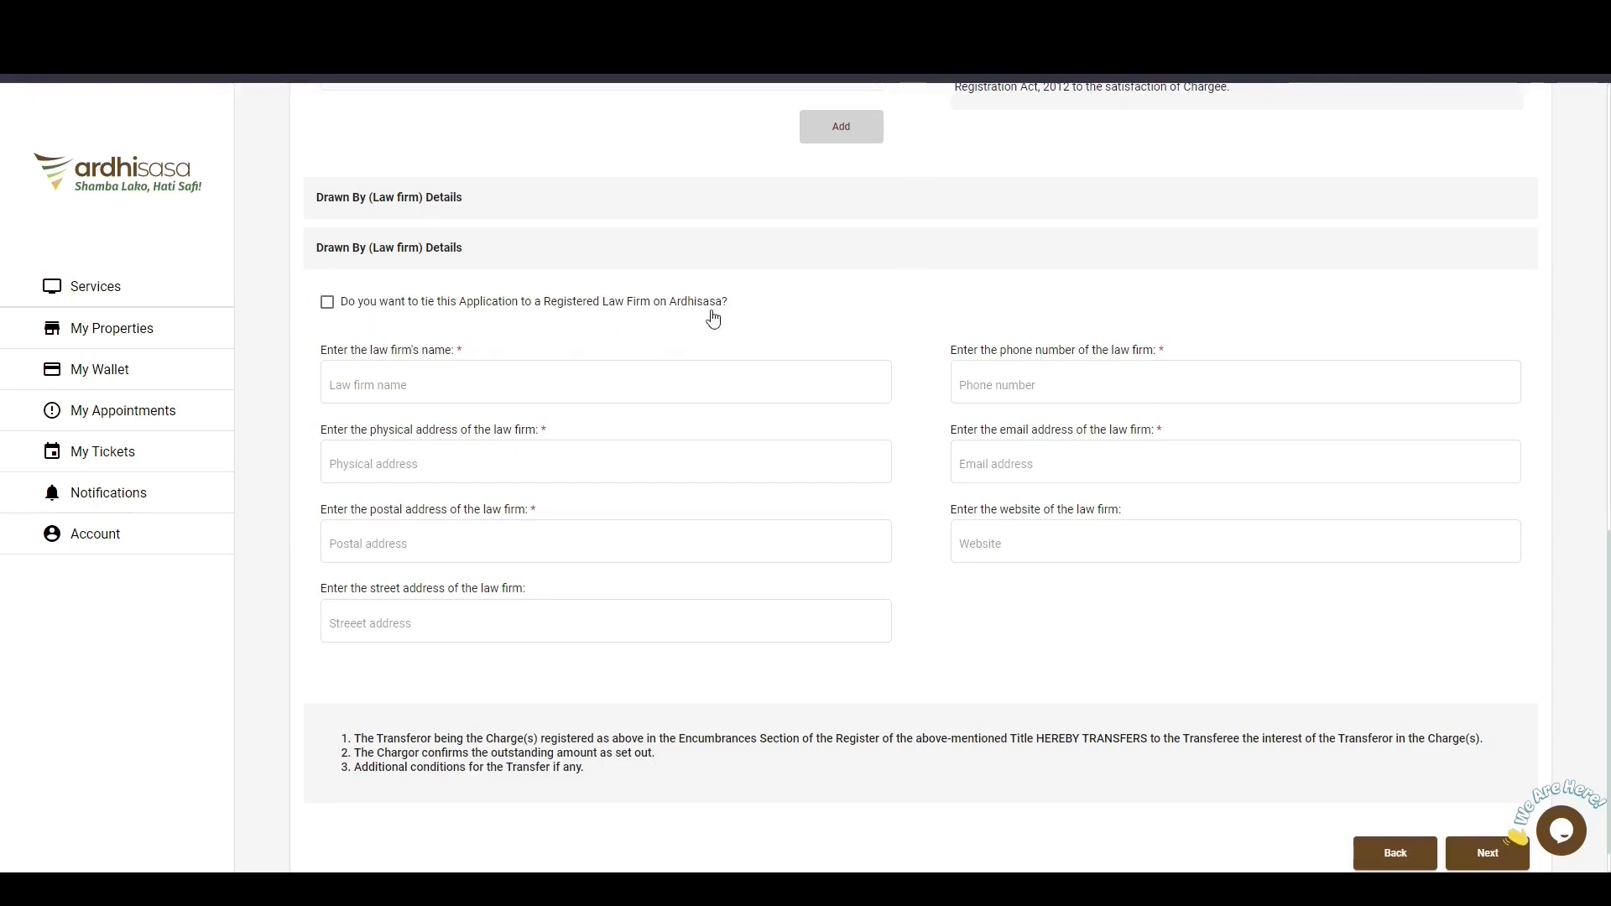
# Step: Leave the registered-law-firm option unticked and enter ARDHISASA ADVOCATES with addresses ARDHISASA, OFF NGONG' ROAD, 30450 - 00100, 4TH NGONG' AVENUE
pyautogui.click(328, 302)
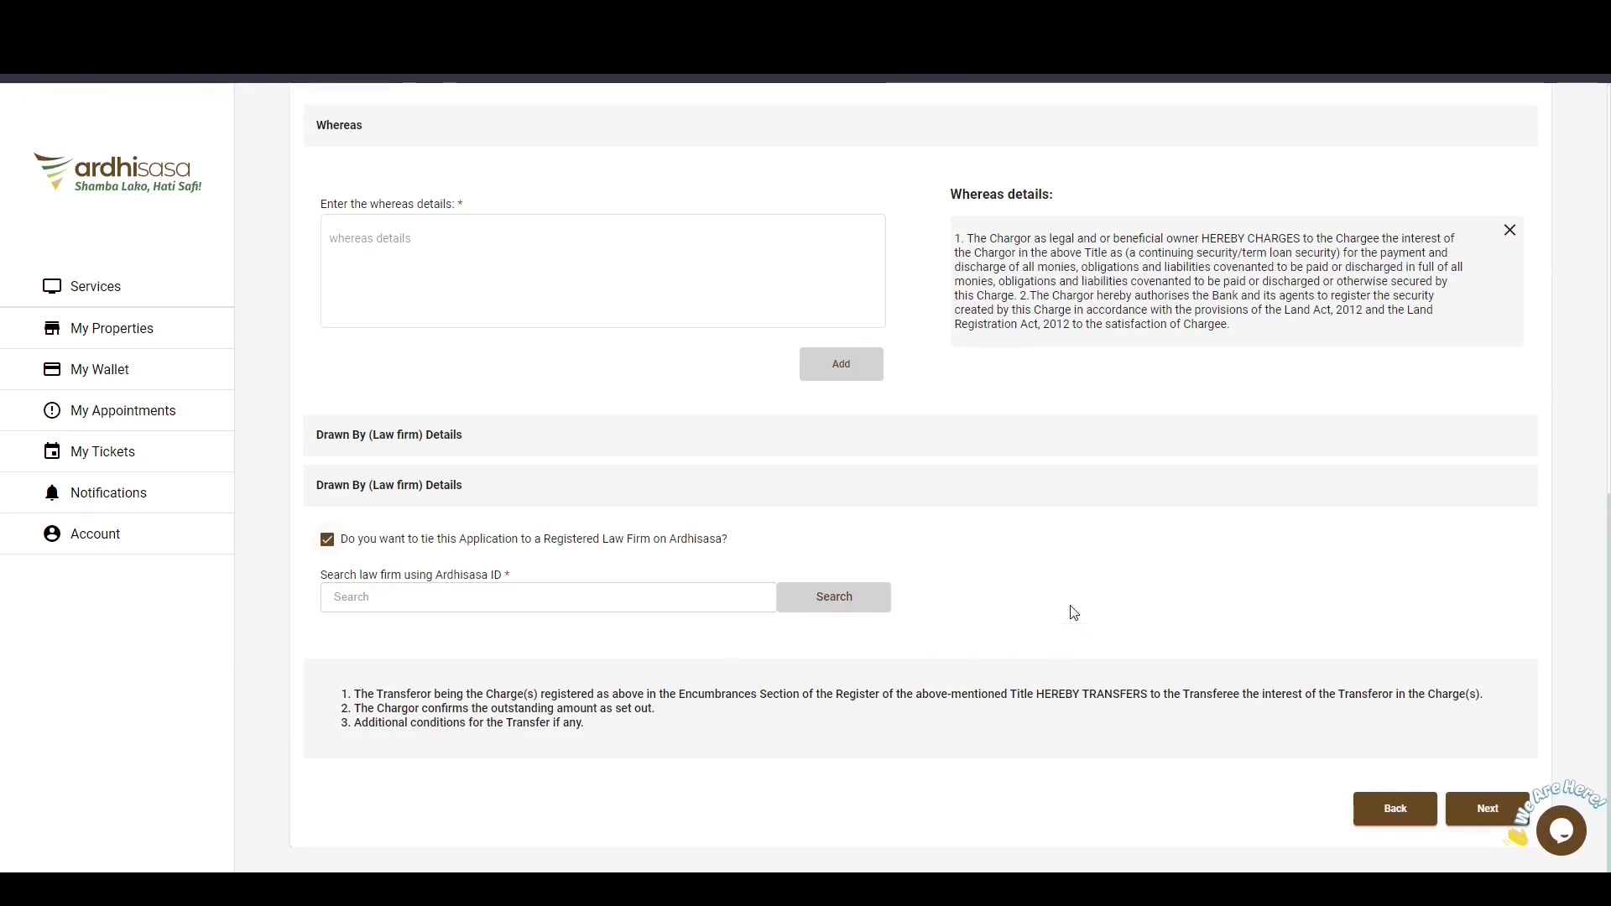
pyautogui.click(327, 540)
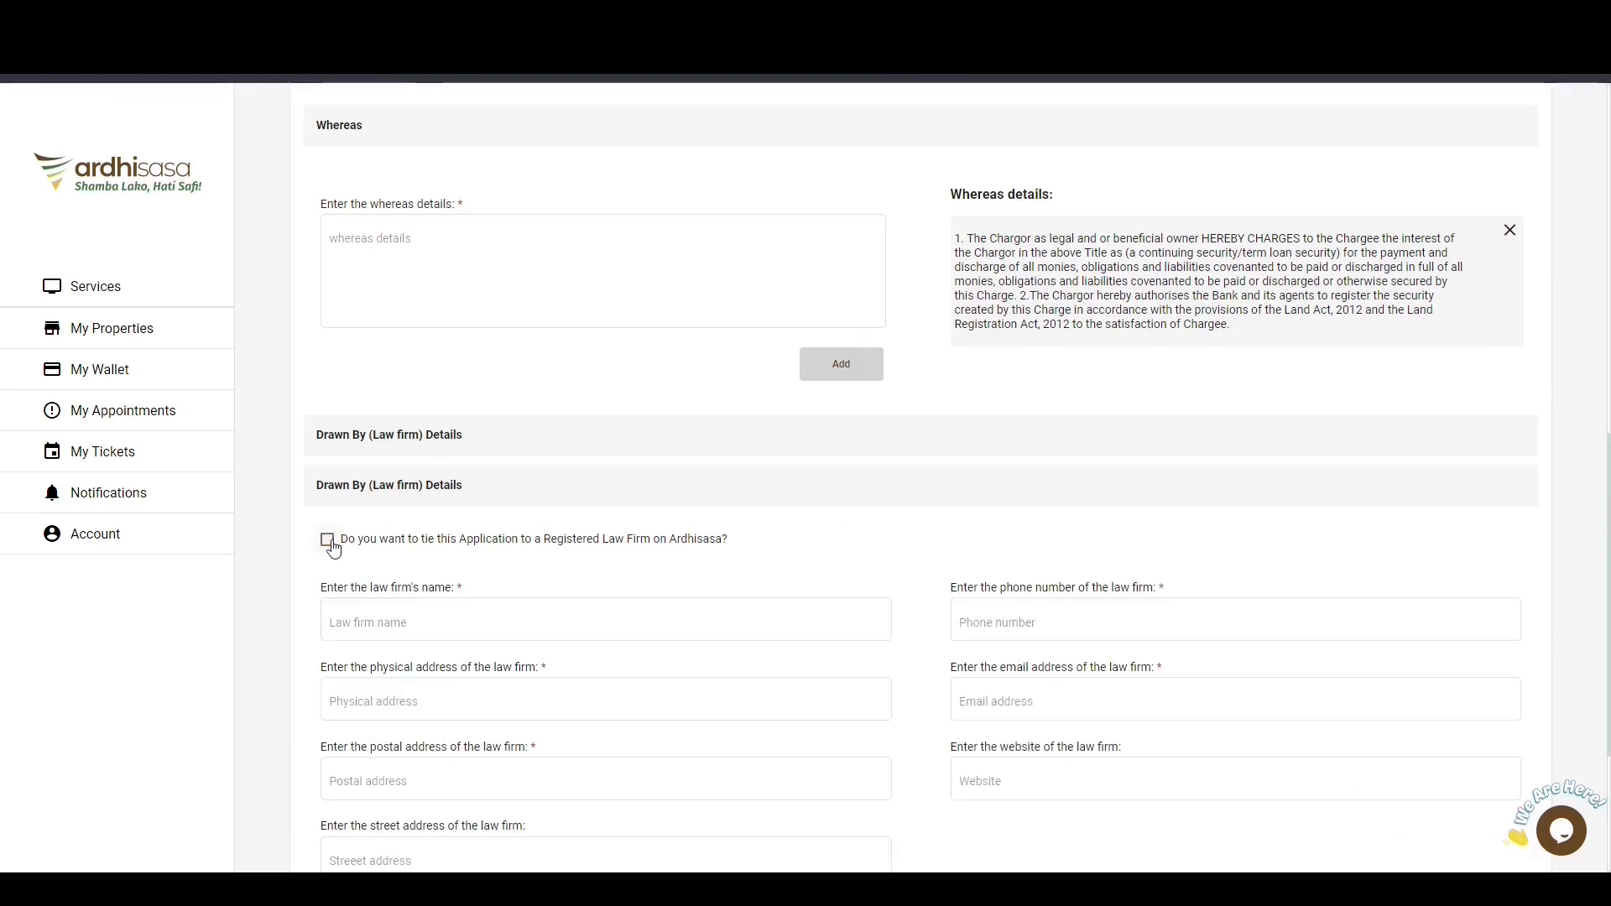
pyautogui.scroll(-3, 705, 521)
pyautogui.click(340, 369)
pyautogui.write('ARDHISASA ADVOCATES')
pyautogui.click(375, 449)
pyautogui.write("ARDHISASA, OFF NGONG' ROAD")
pyautogui.press('Tab')
pyautogui.write('30450 - 00100')
pyautogui.press('Tab')
pyautogui.write("4TH NGONG' AVENUE")
# Step: Add the firm's phone number, email and website 'ardhiadvicates.co,ke', then continue to Documents
pyautogui.click(1020, 370)
pyautogui.write('07684')
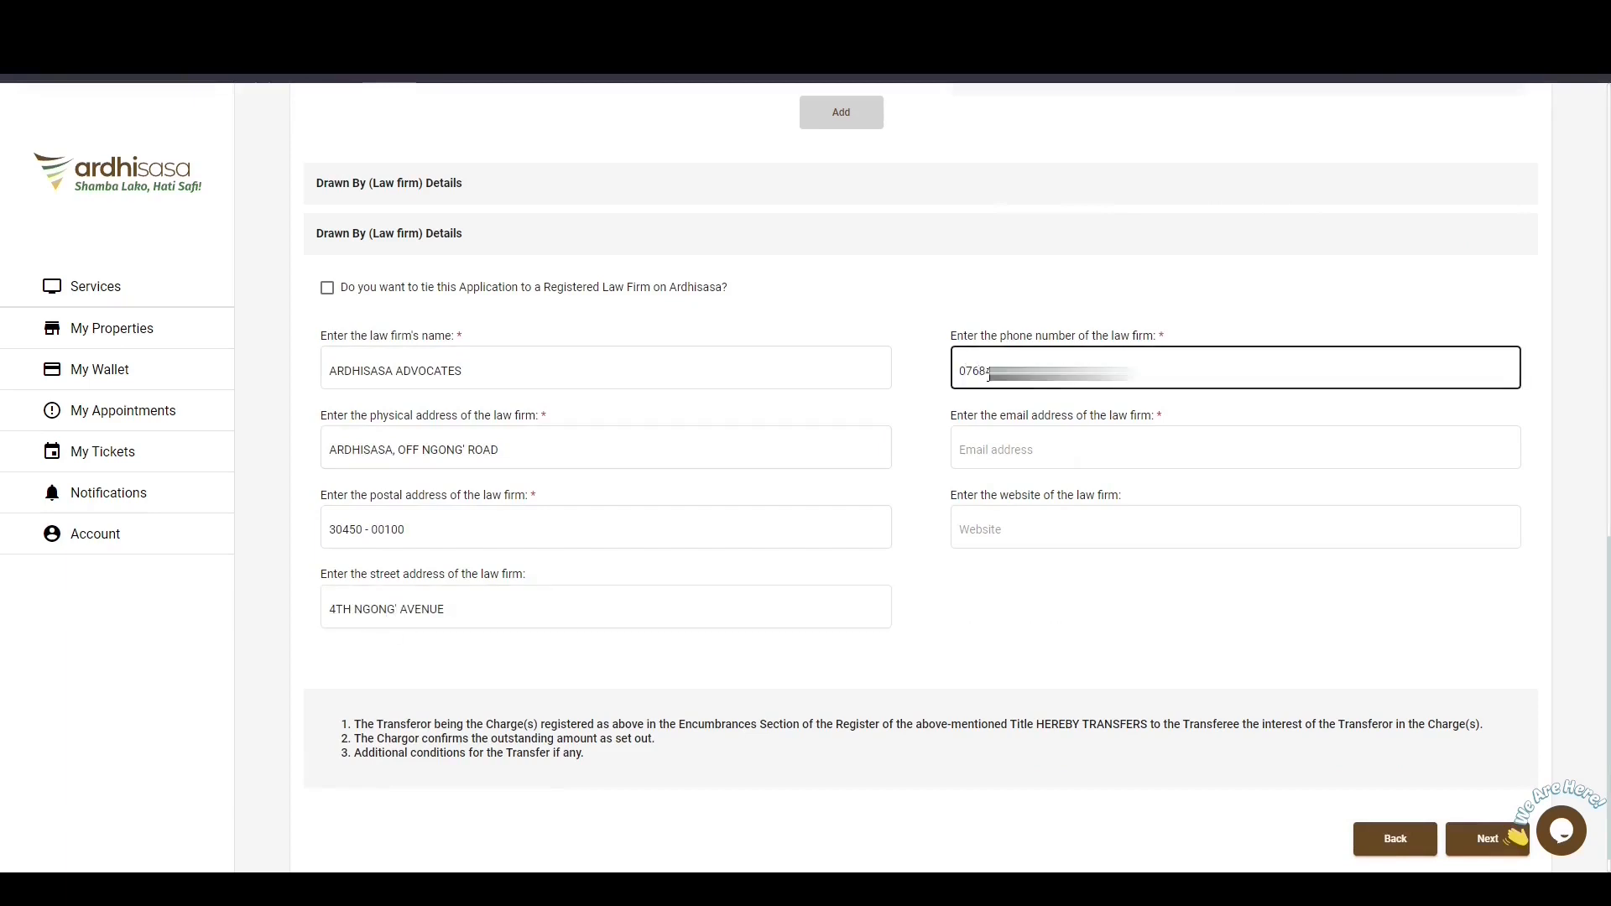
pyautogui.click(1006, 450)
pyautogui.click(1007, 529)
pyautogui.write('ardhiadvicates.co,ke')
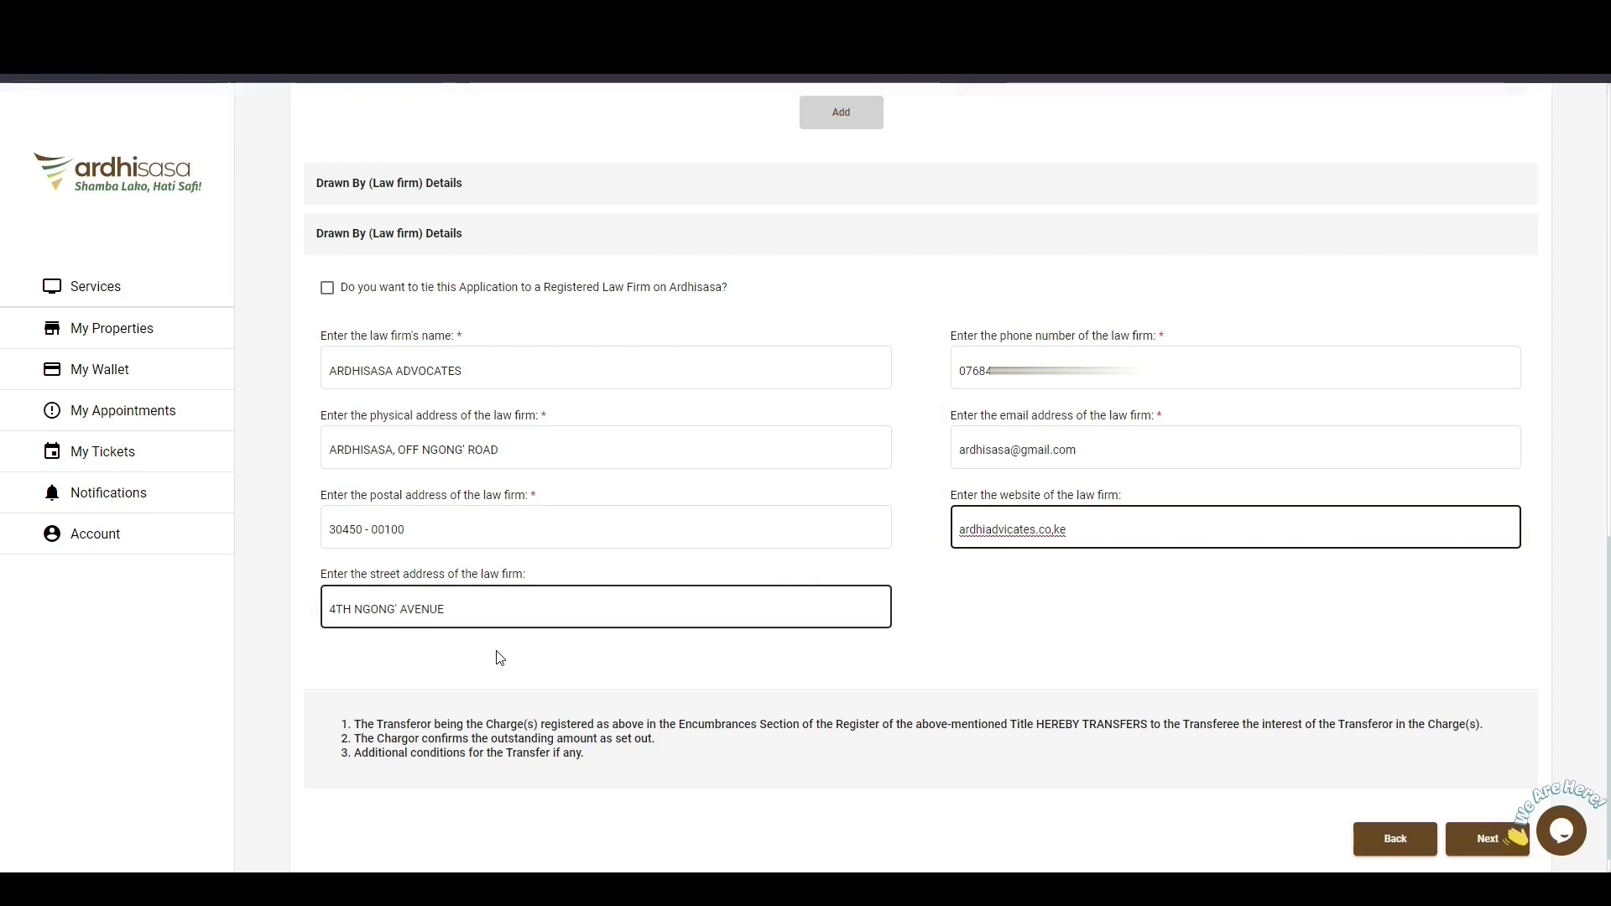
pyautogui.click(1482, 841)
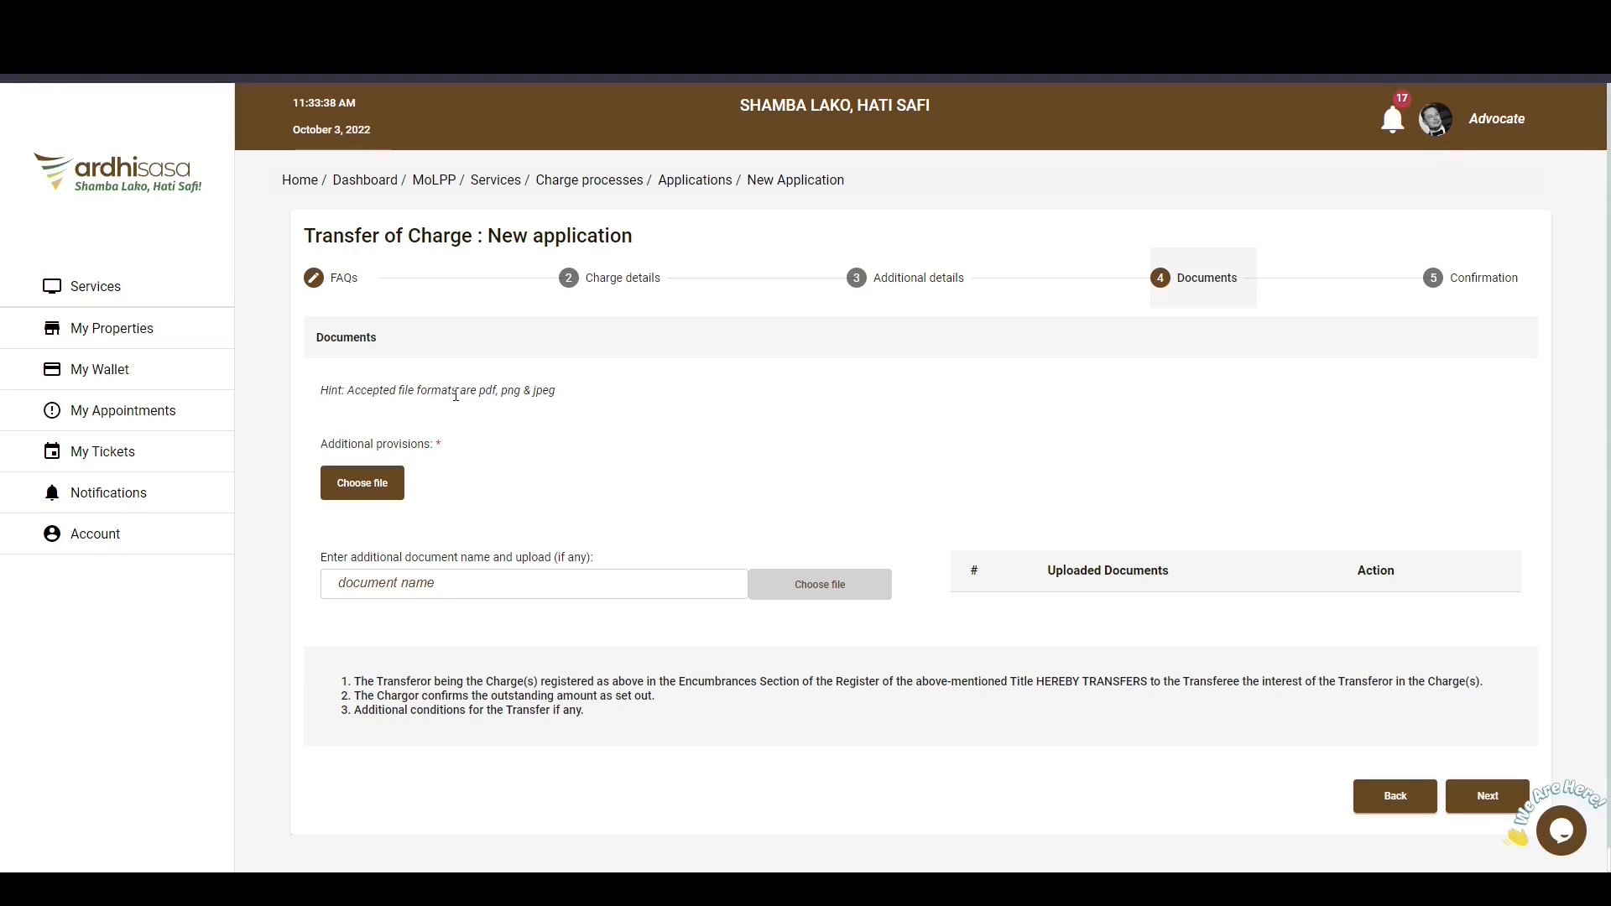
# Step: Upload ADDITIONAL PROVISIONS.pdf as the additional provisions document and continue to Confirmation
pyautogui.click(362, 481)
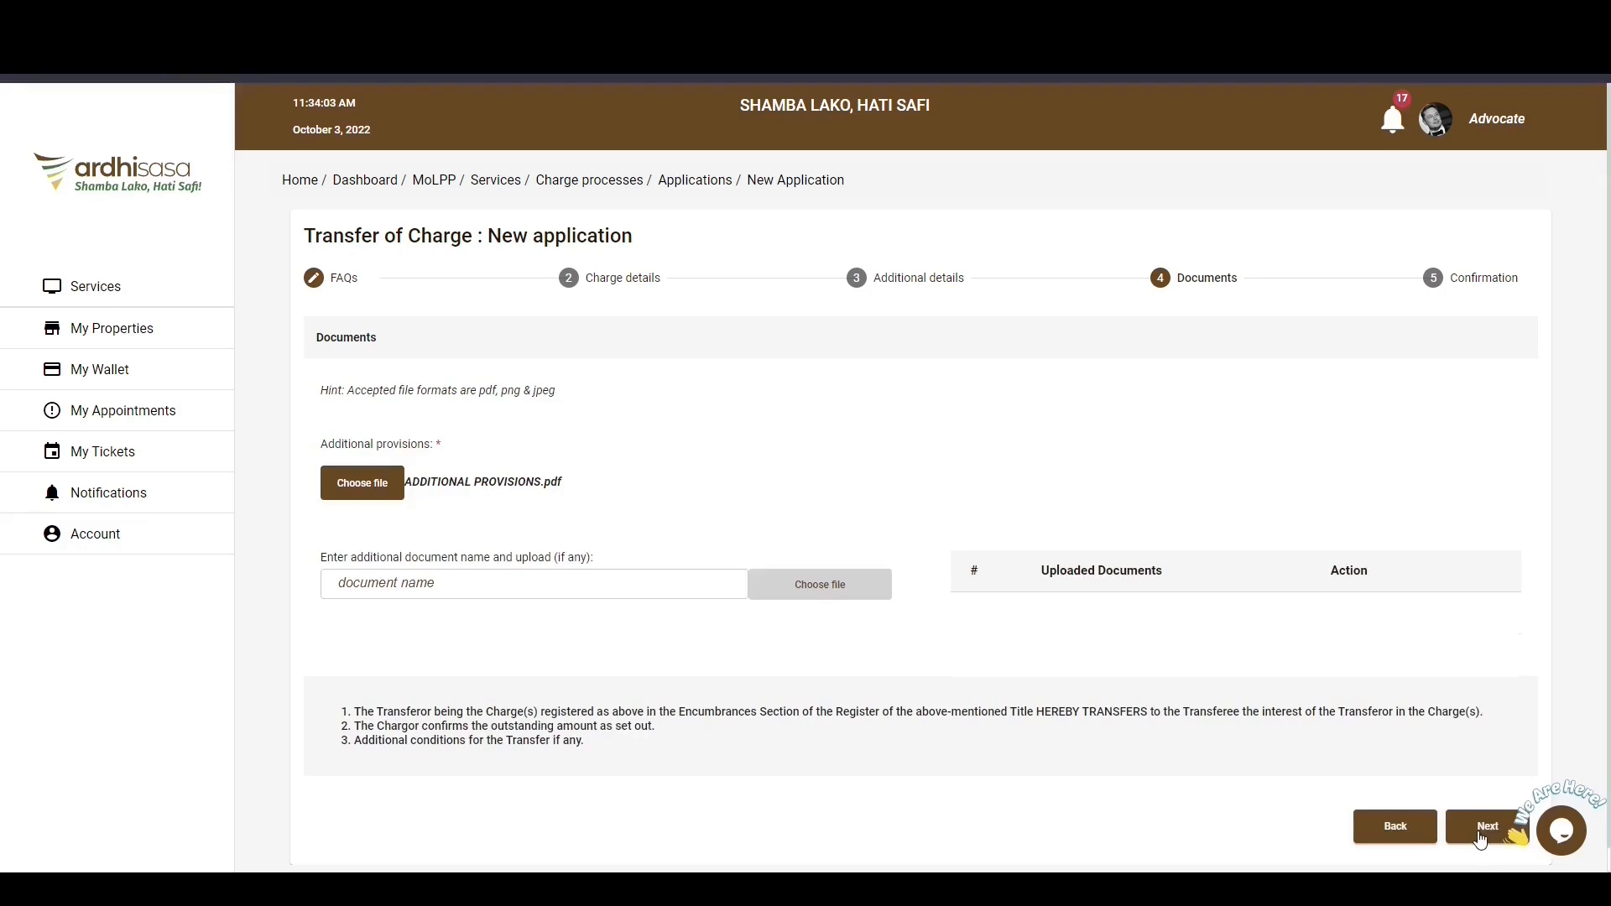
pyautogui.click(1481, 835)
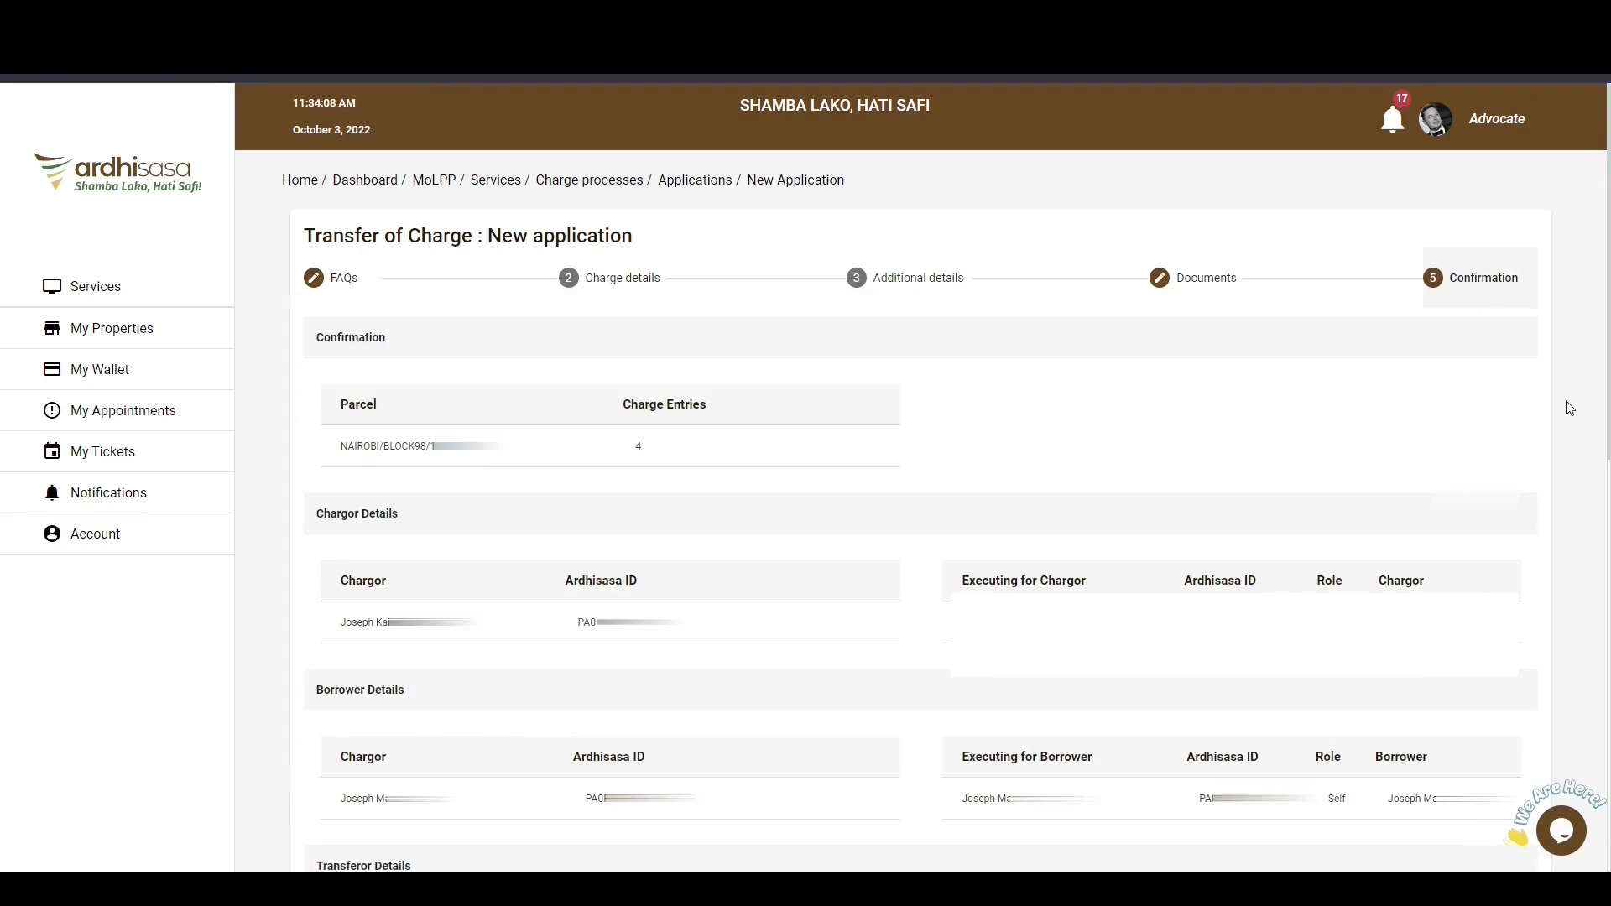
# Step: Review the Transfer of Charge summary down to the law firm and submit it
pyautogui.scroll(-10, 1569, 408)
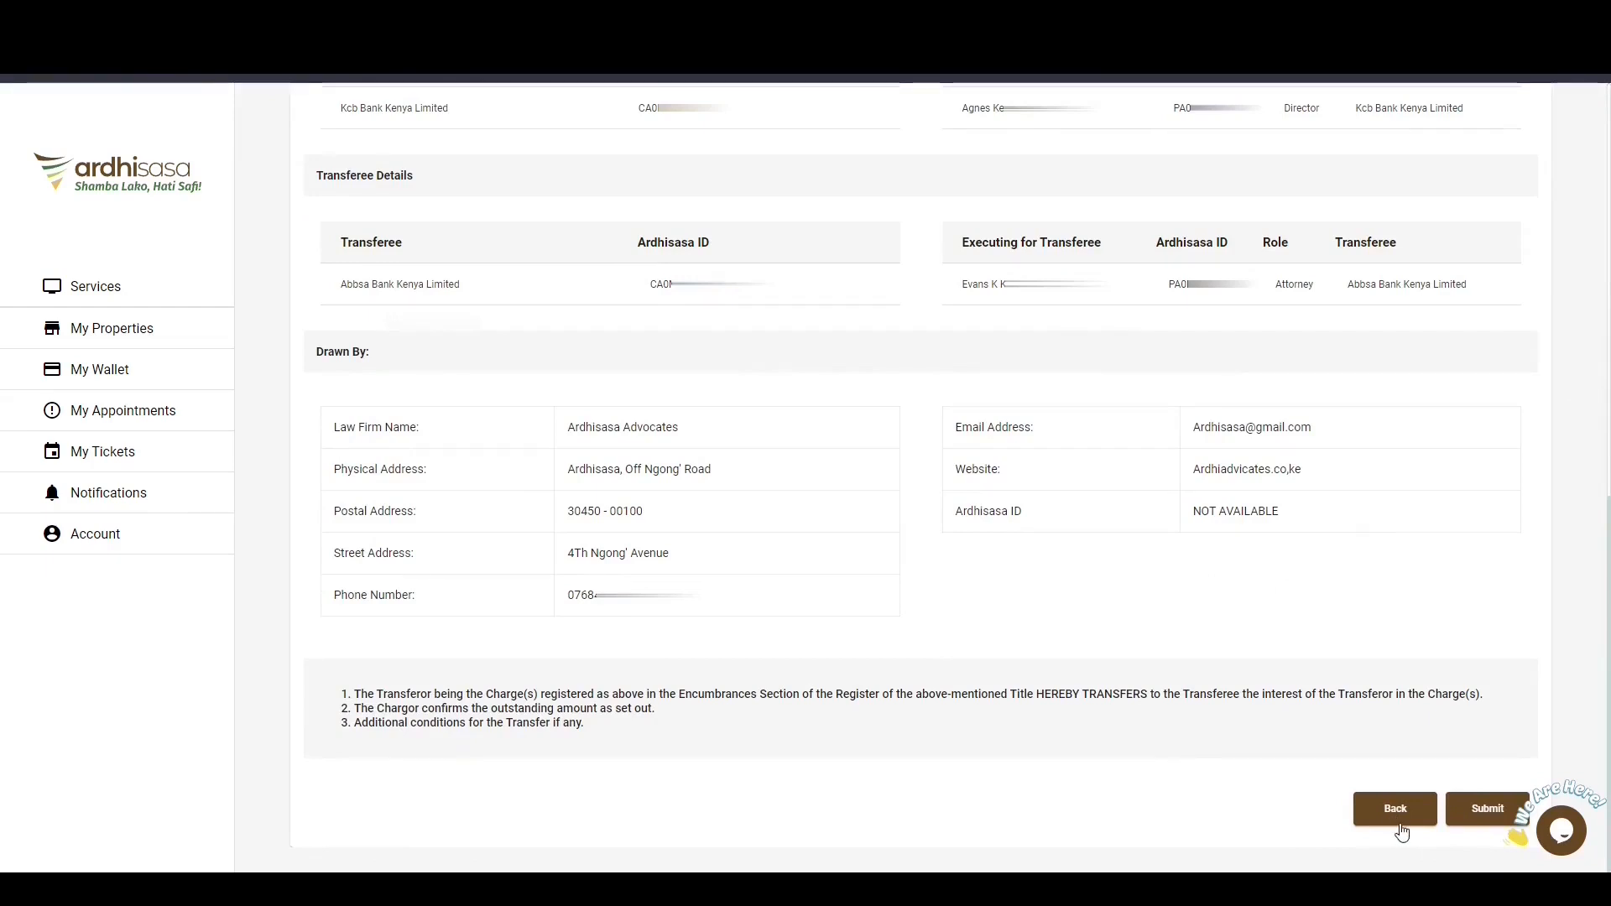
pyautogui.click(1485, 816)
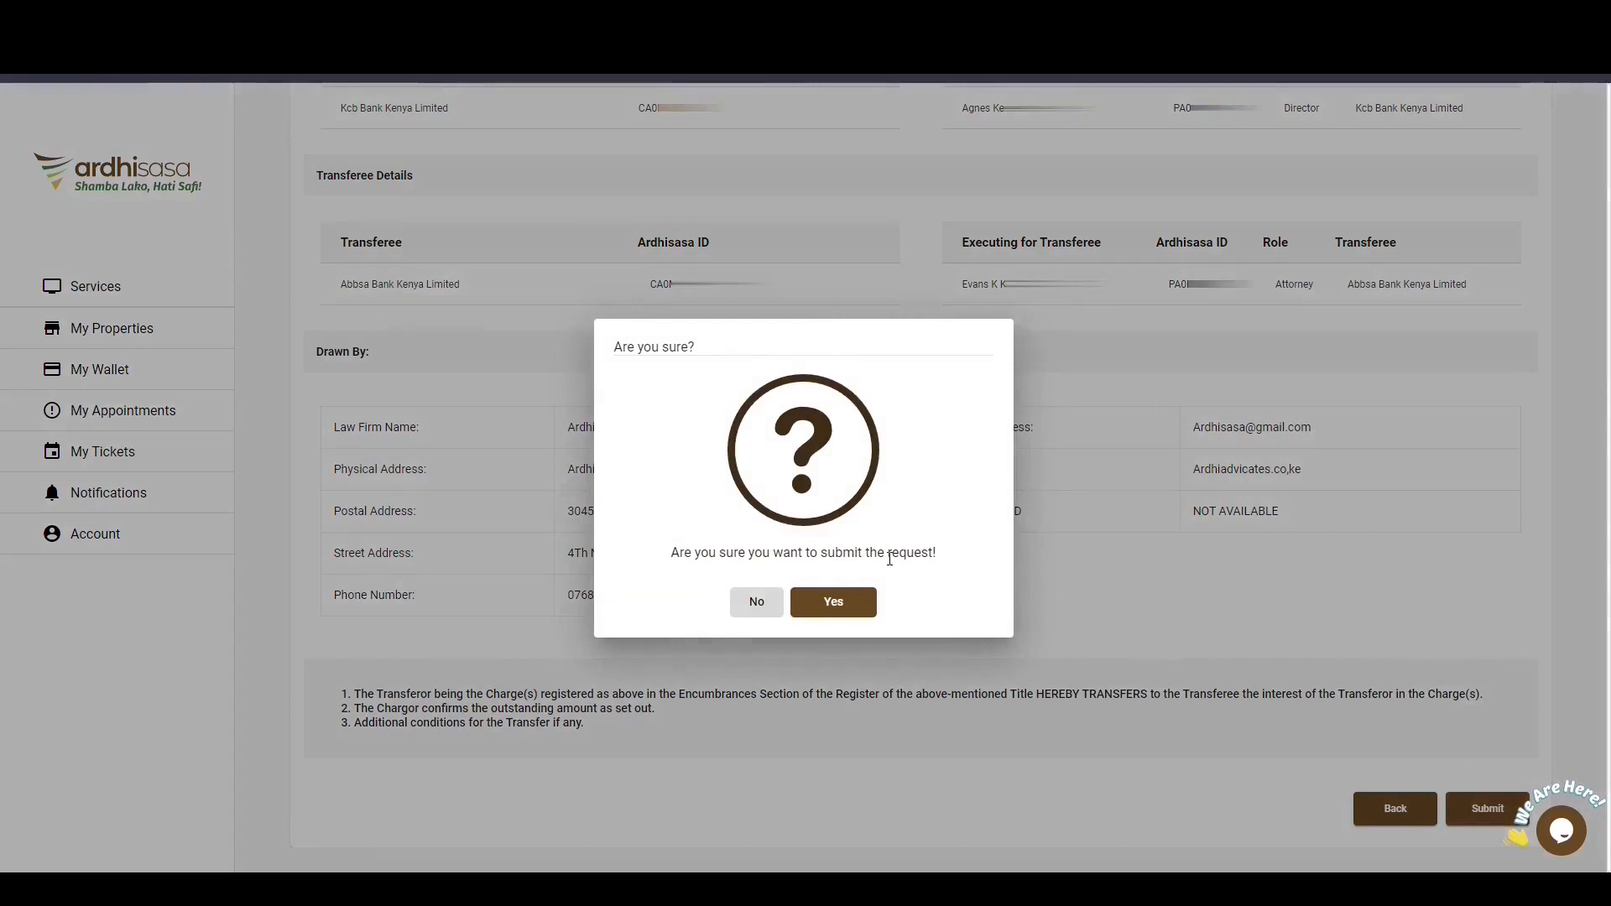
# Step: Confirm the submission and dismiss the application-created message
pyautogui.click(834, 604)
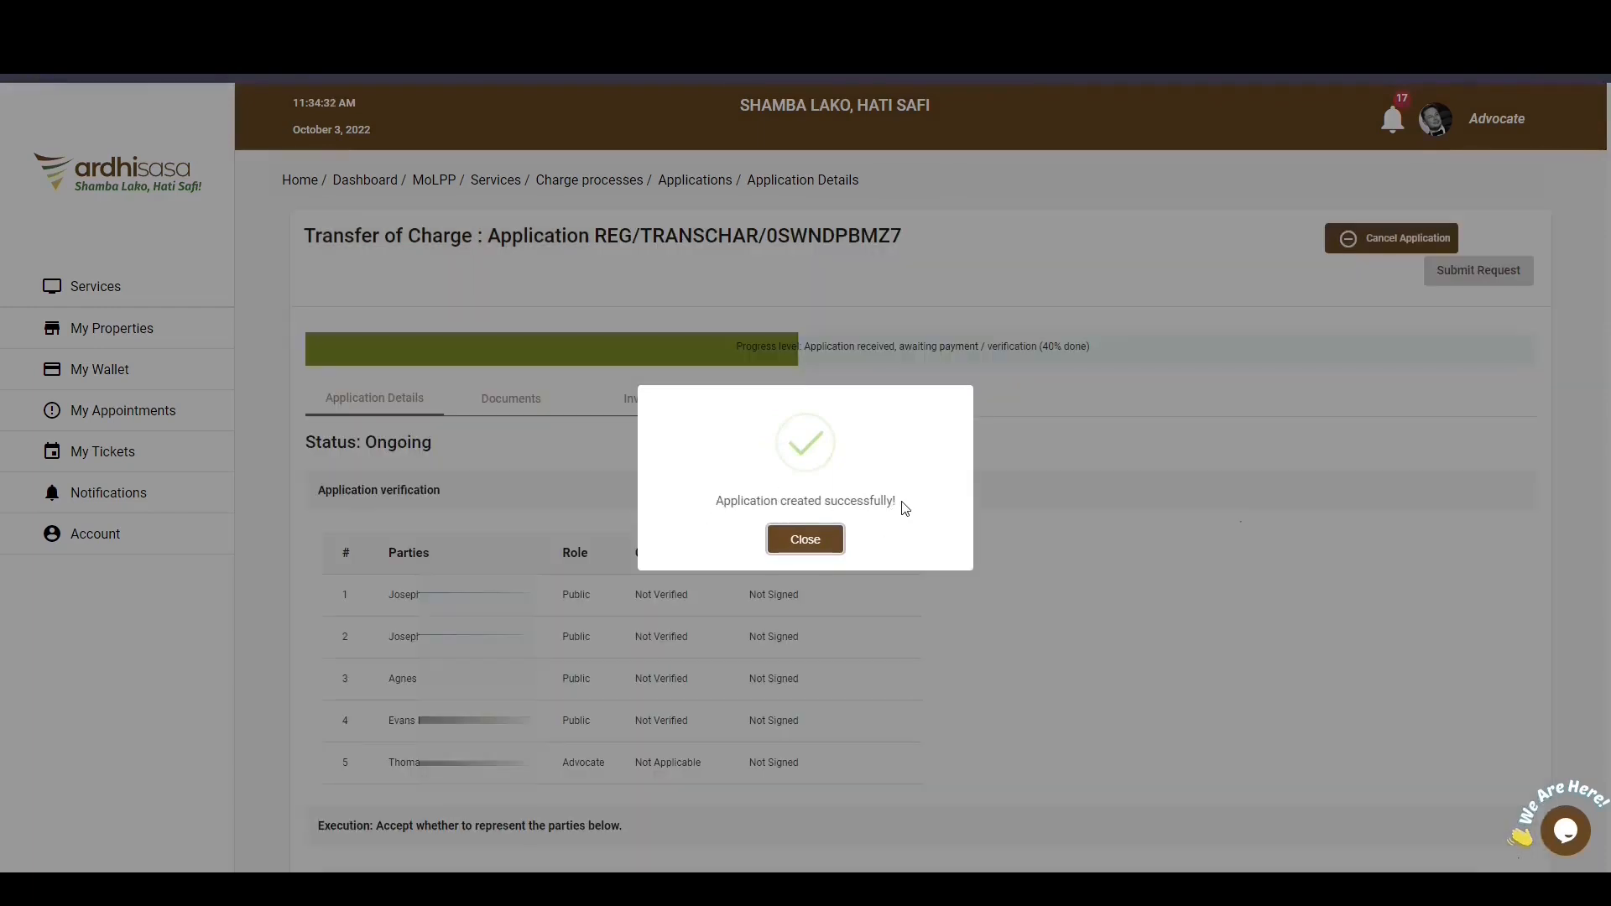
pyautogui.click(803, 545)
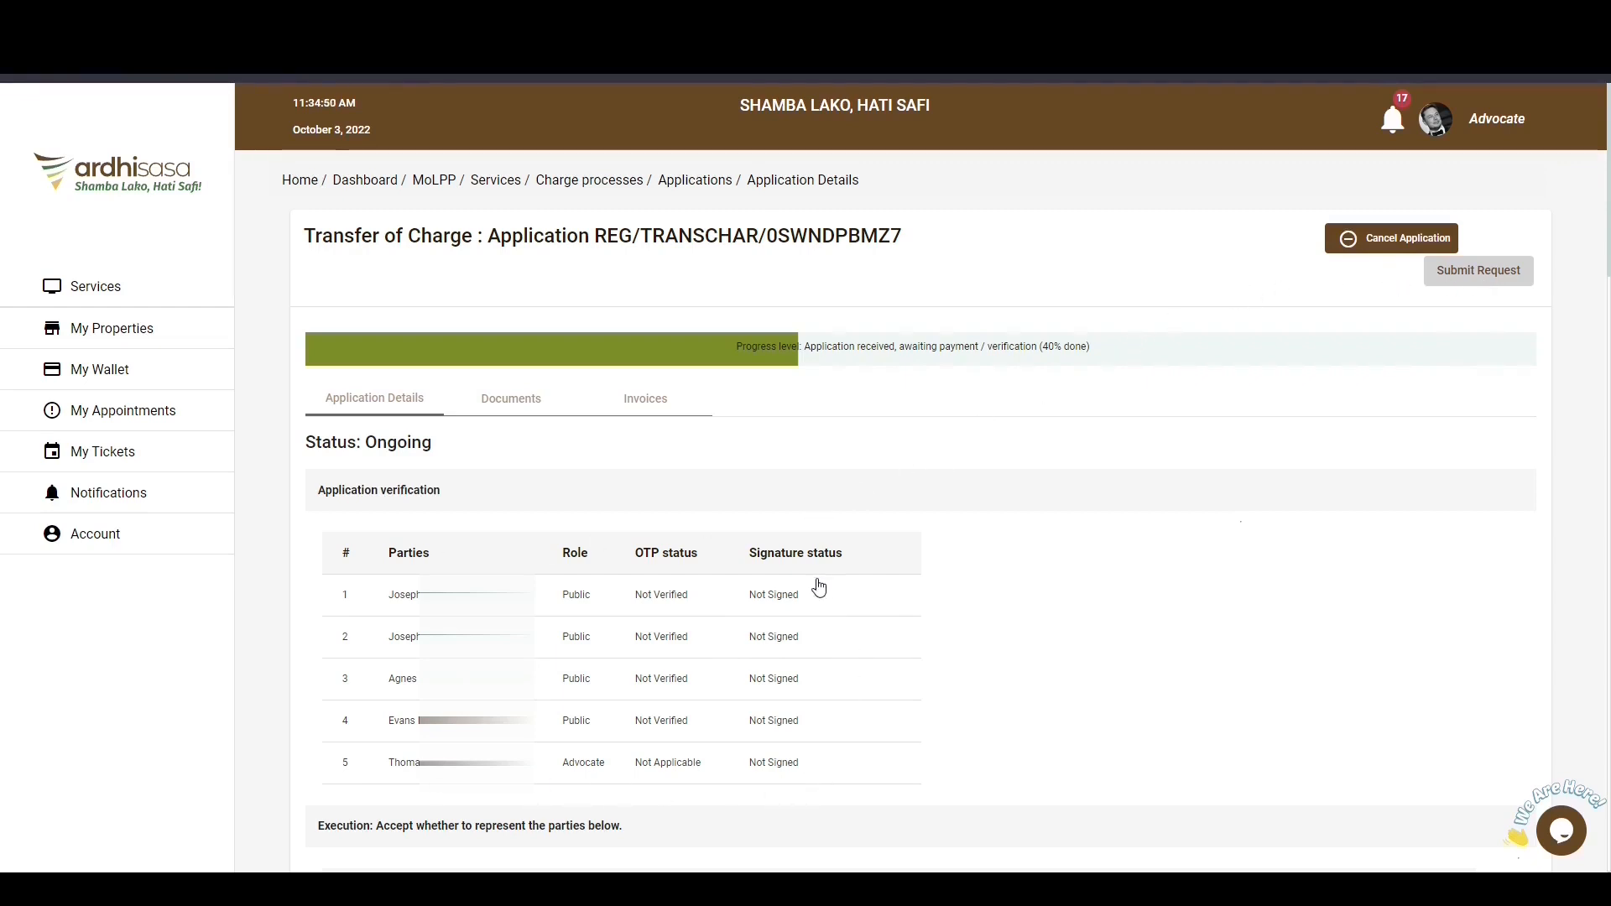
pyautogui.scroll(-5, 814, 768)
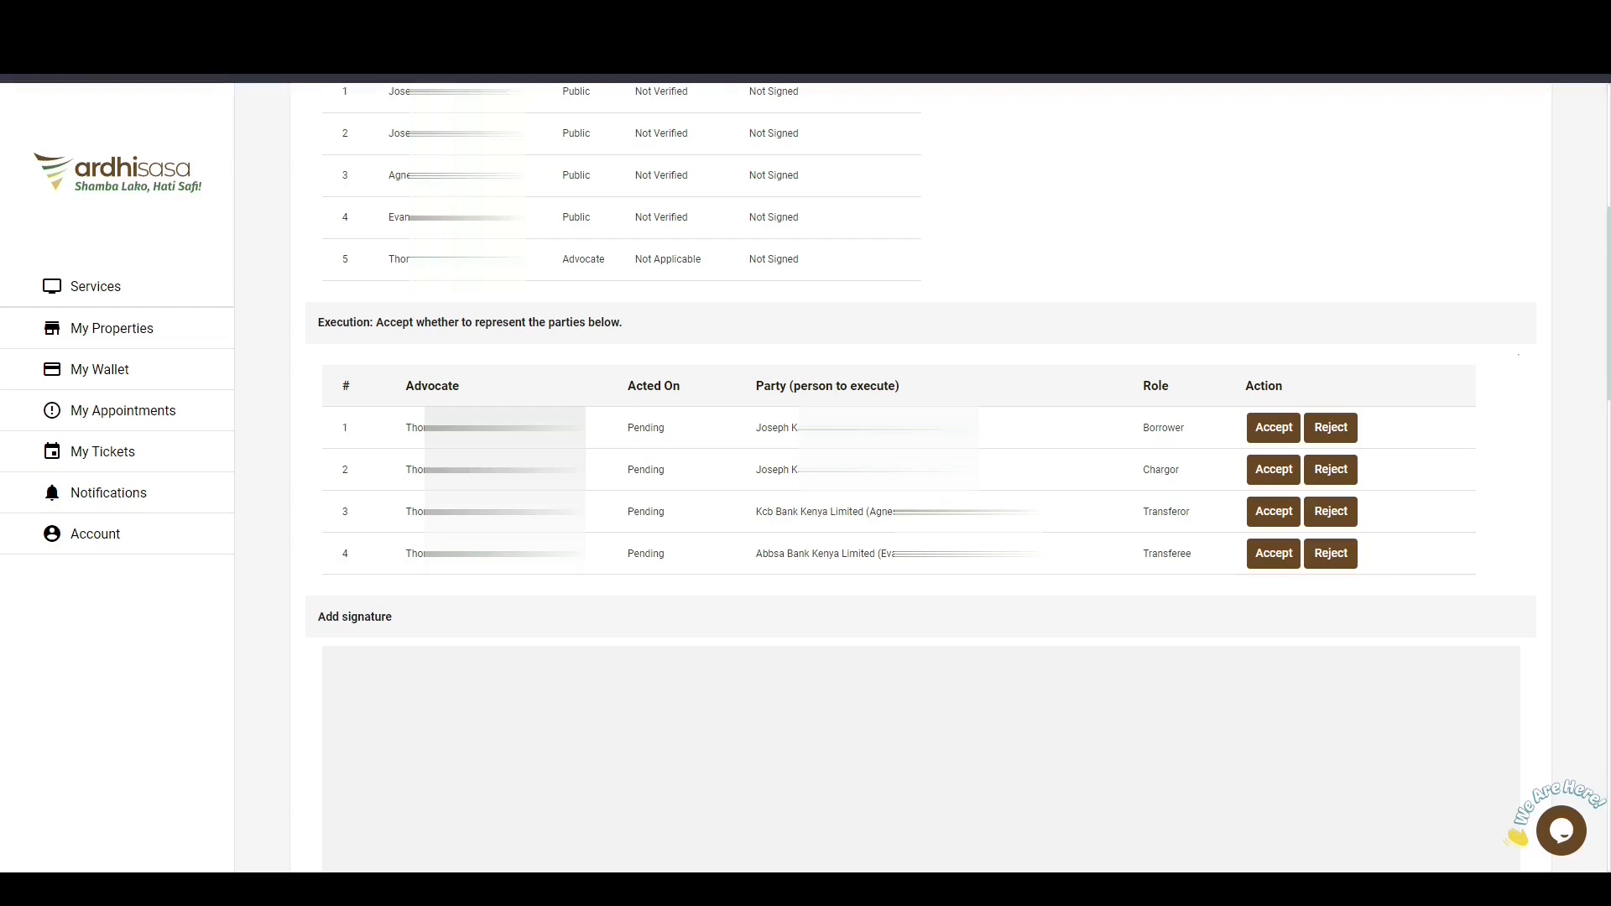
# Step: Accept representing the borrower, chargor, transferor bank and transferee bank, confirming each execution
pyautogui.click(1270, 428)
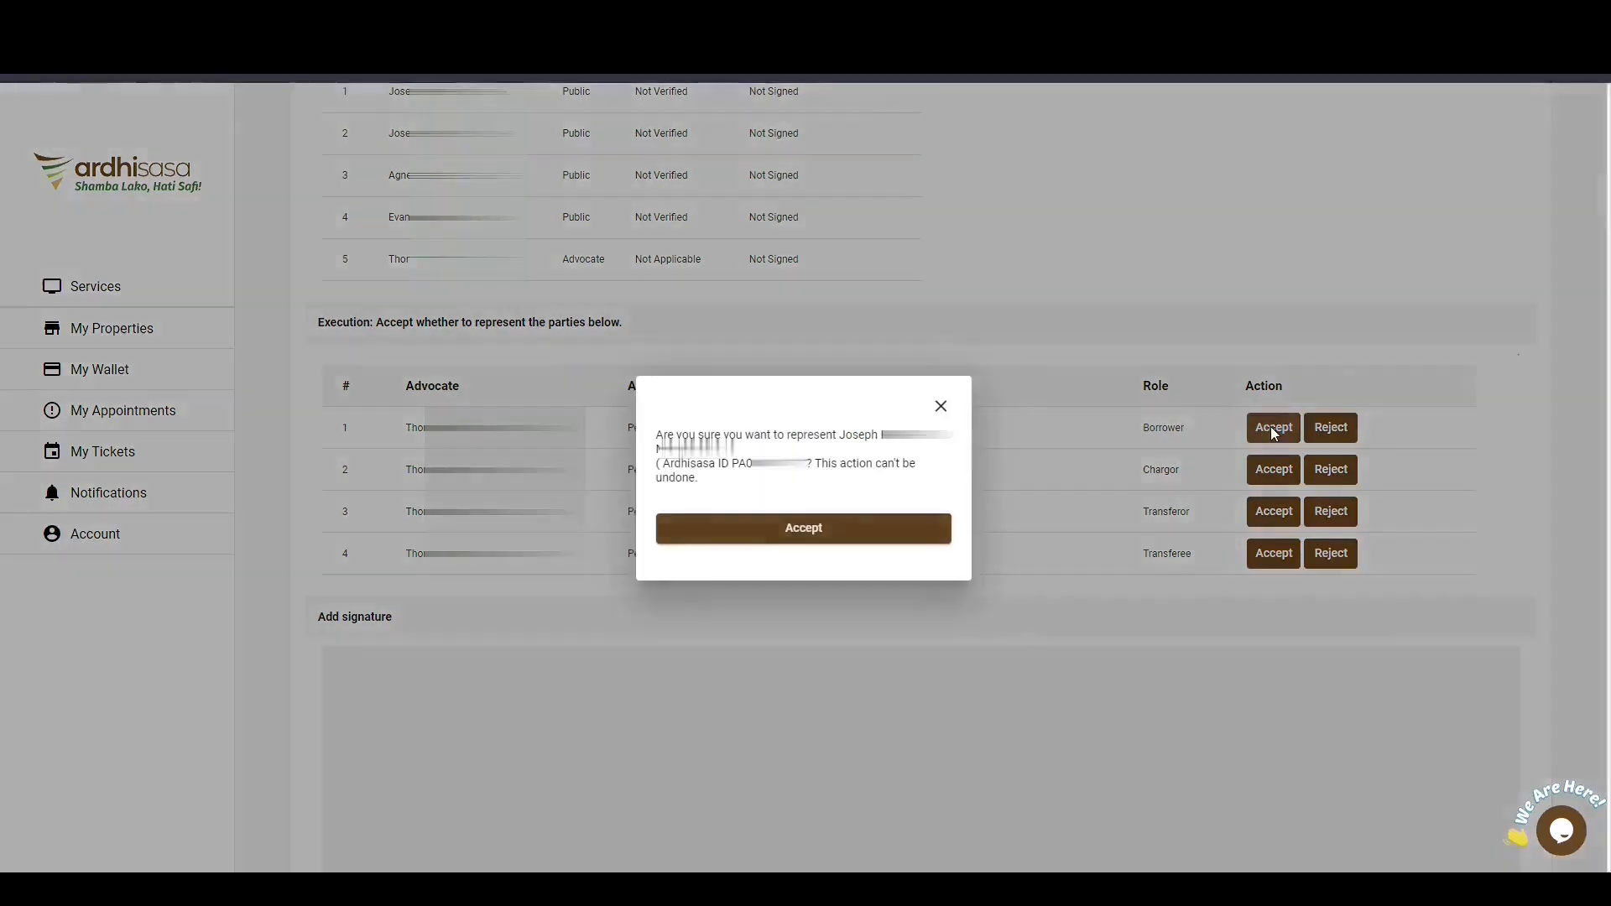
pyautogui.click(801, 541)
pyautogui.click(804, 540)
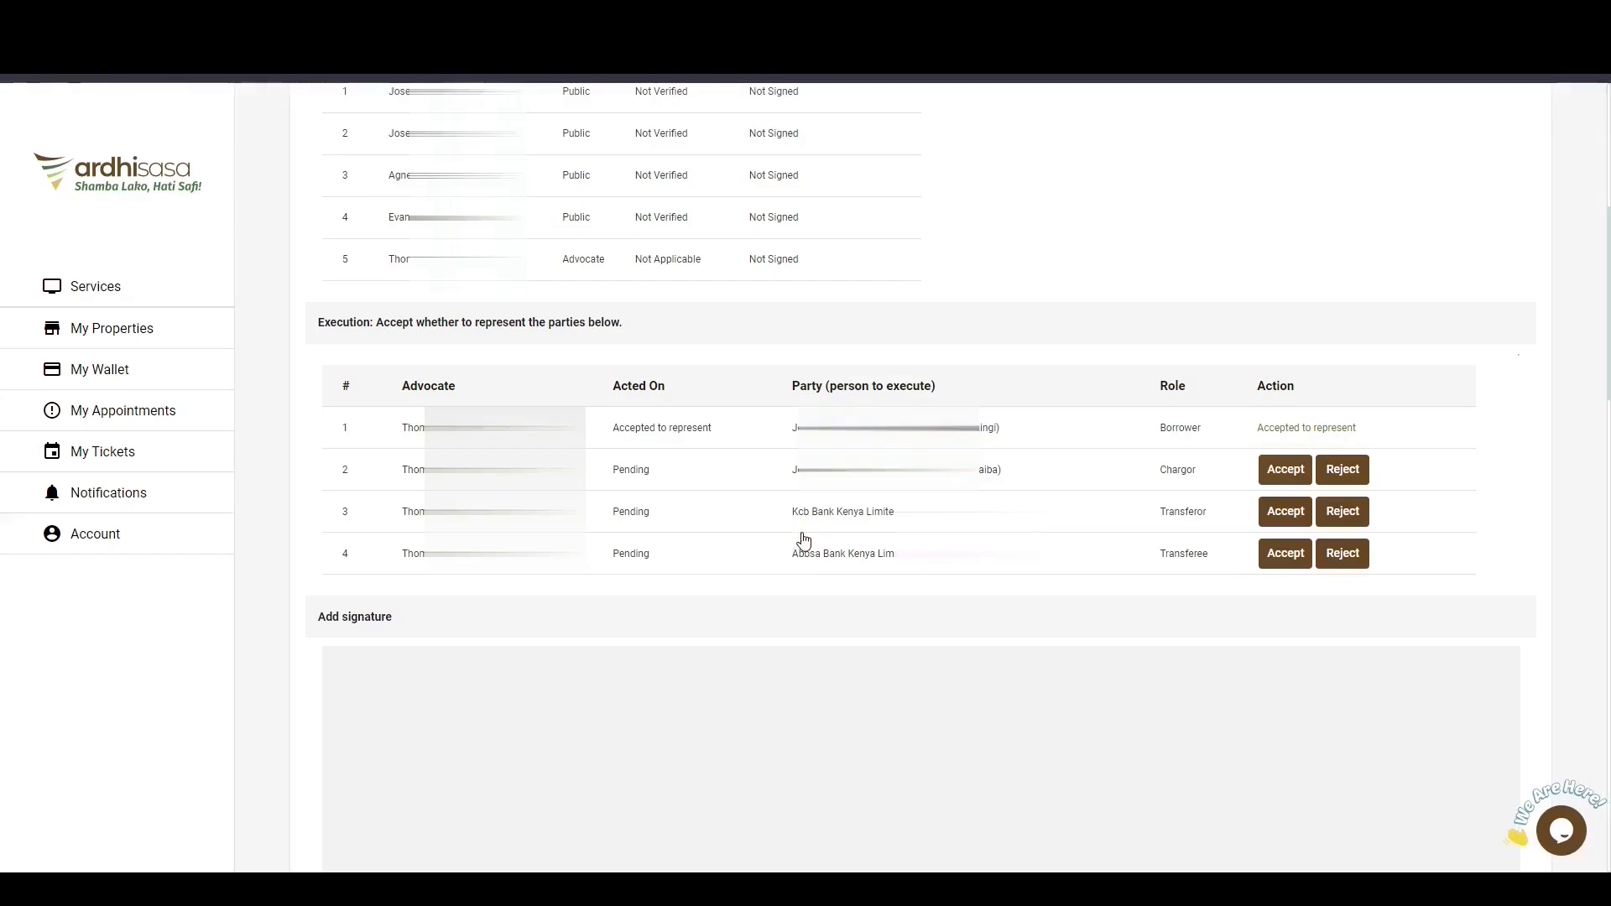
pyautogui.click(1285, 470)
pyautogui.click(848, 534)
pyautogui.click(807, 540)
pyautogui.click(1289, 512)
pyautogui.click(911, 540)
pyautogui.click(818, 546)
pyautogui.click(1287, 558)
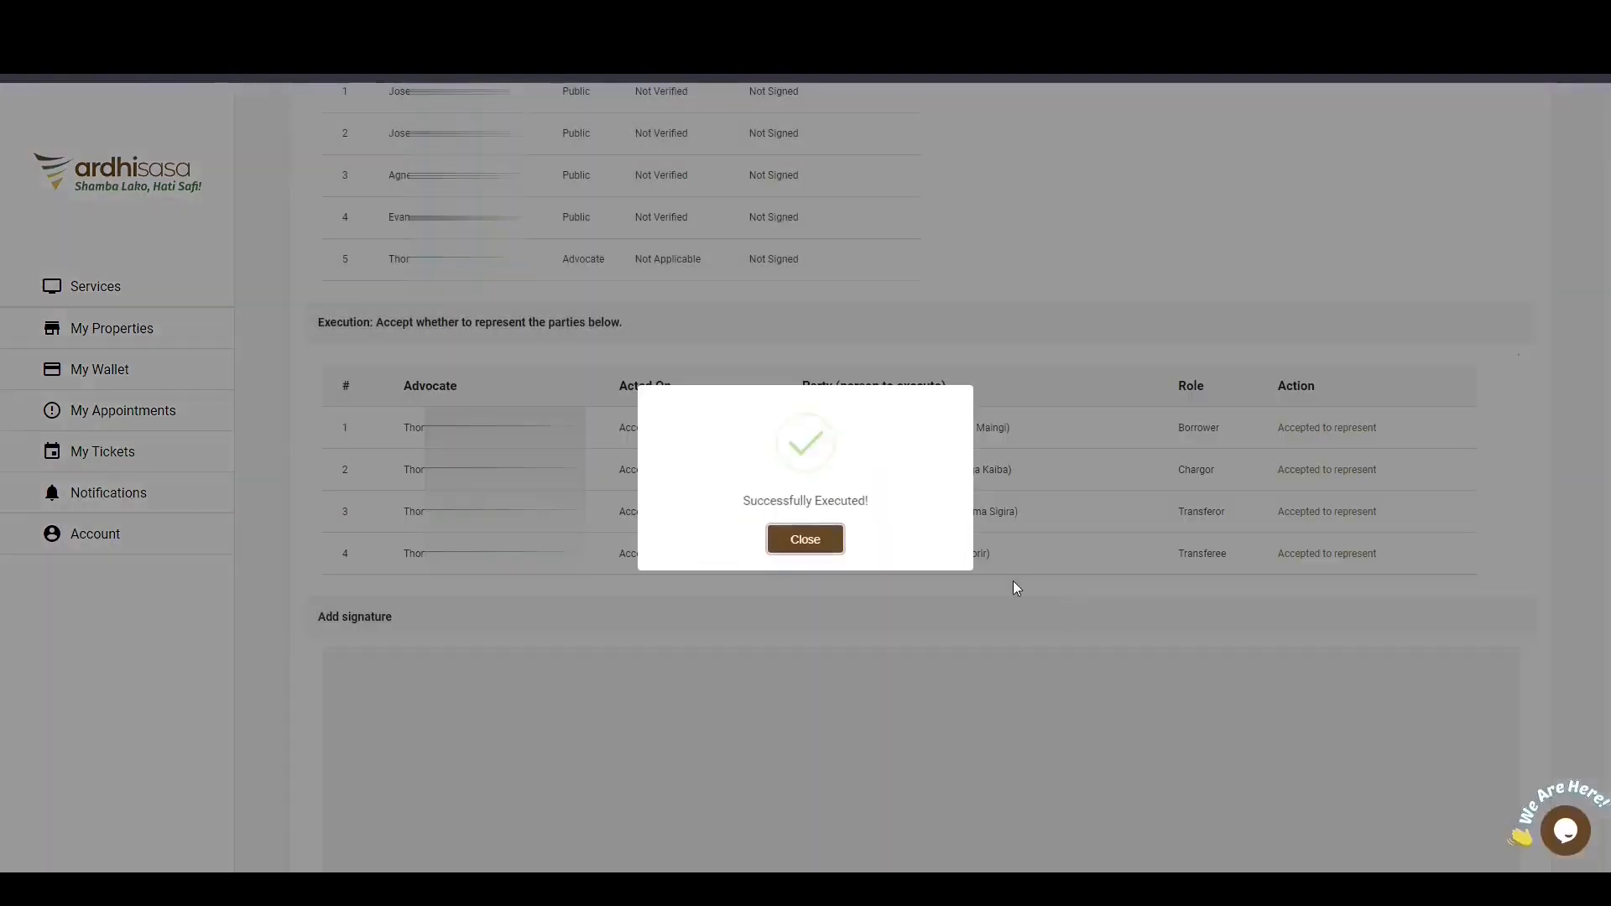
pyautogui.click(824, 538)
pyautogui.scroll(-4, 1154, 608)
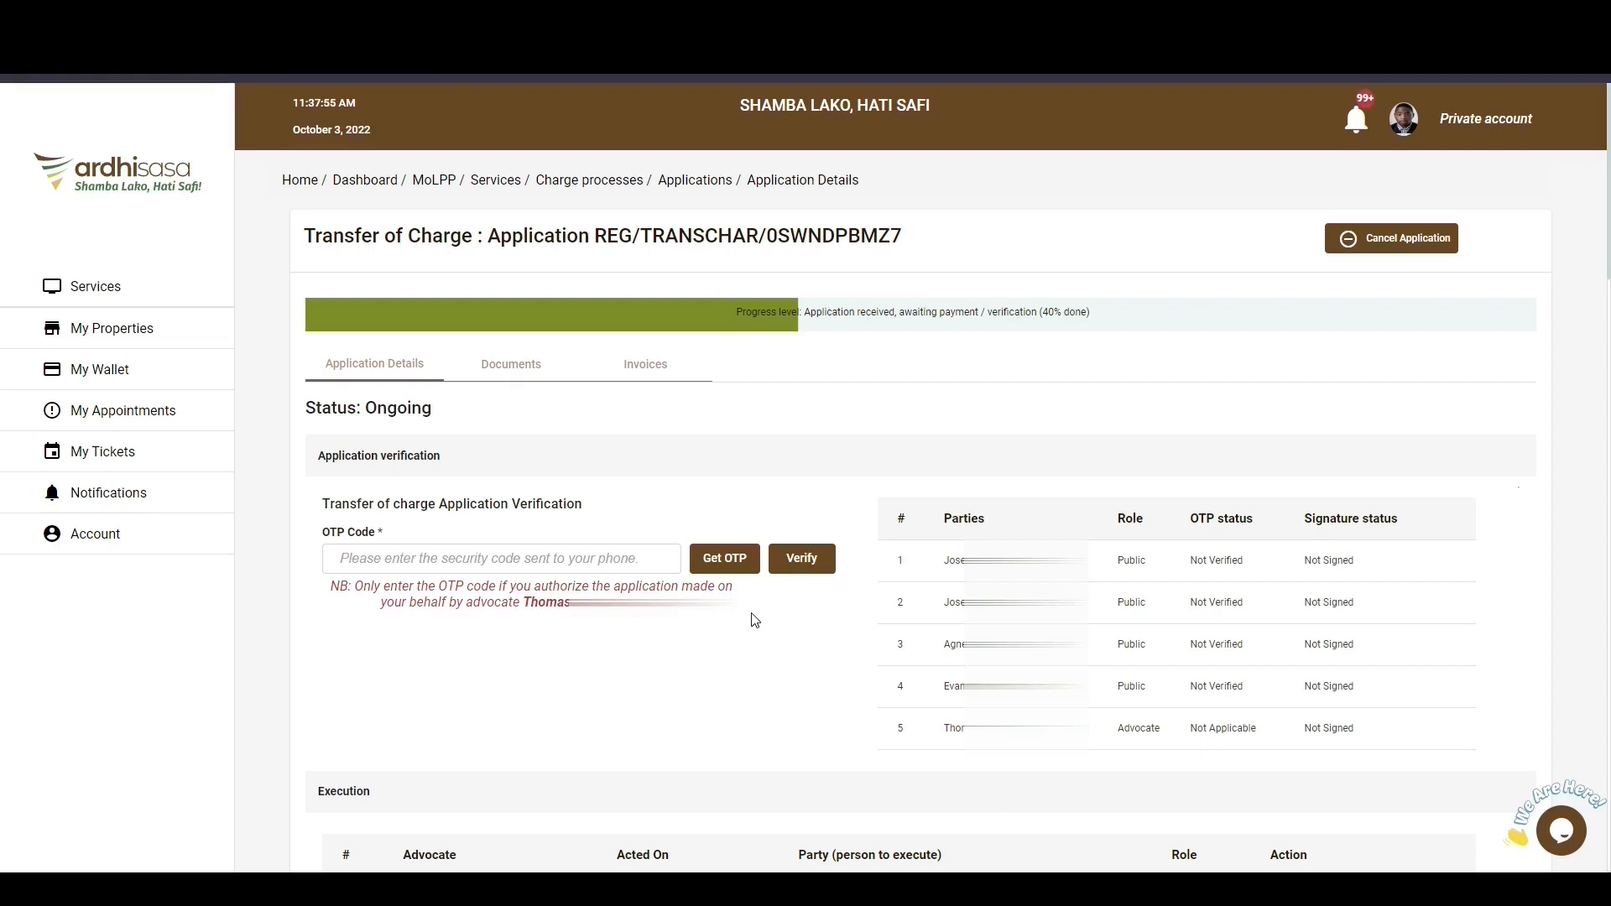
# Step: Request an OTP, paste the received code and verify it, dismissing the success message
pyautogui.click(732, 562)
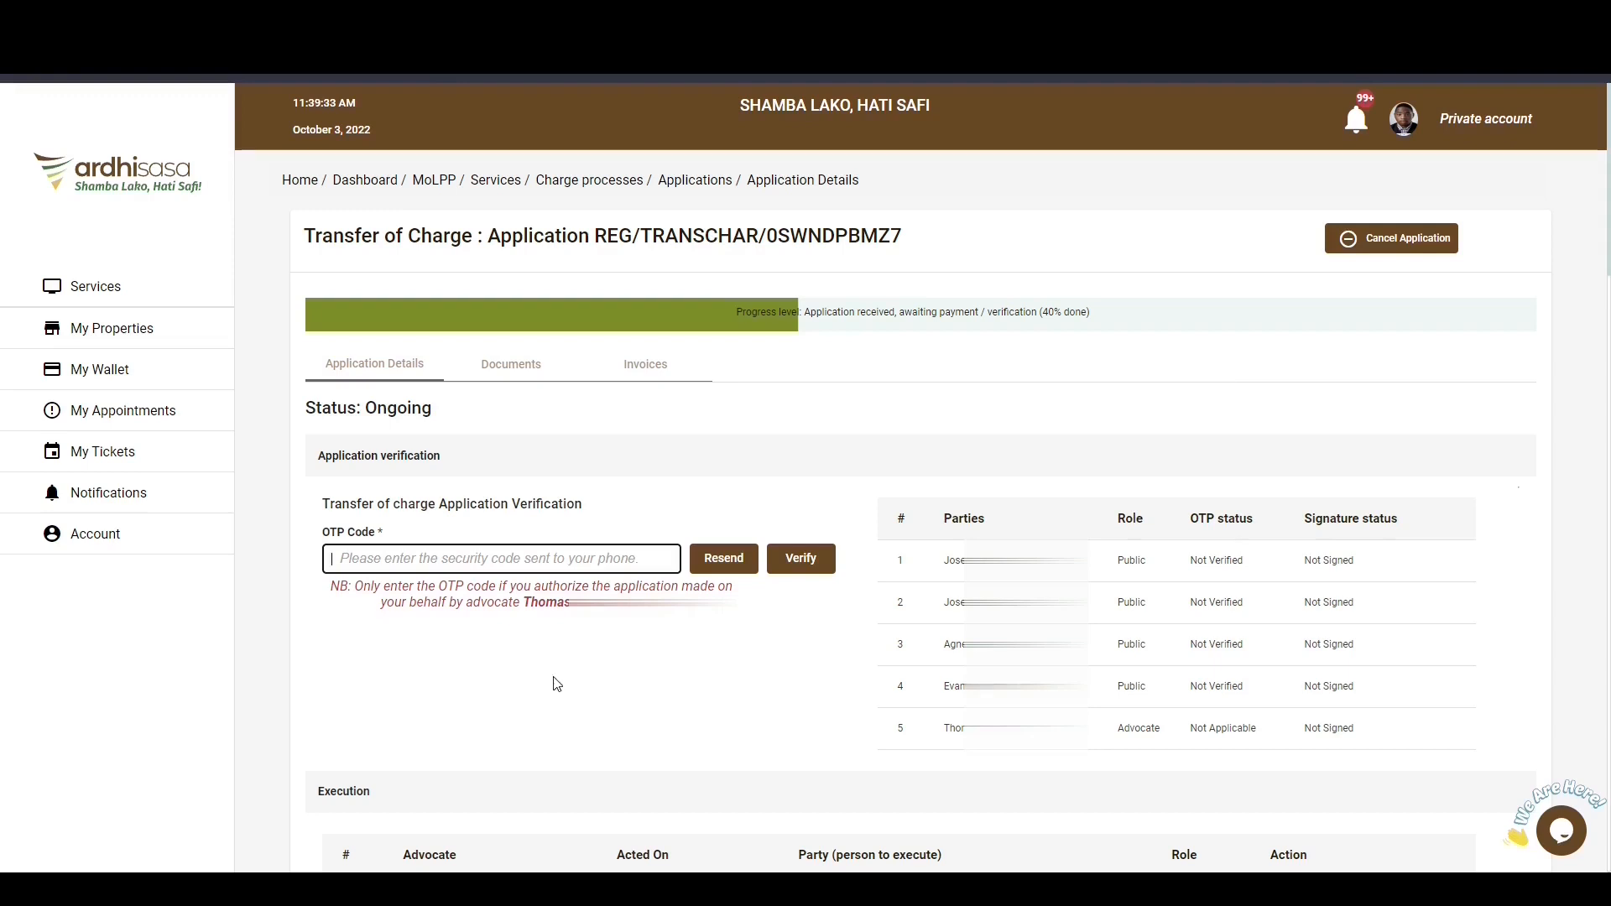
pyautogui.hotkey('ctrl', 'v')
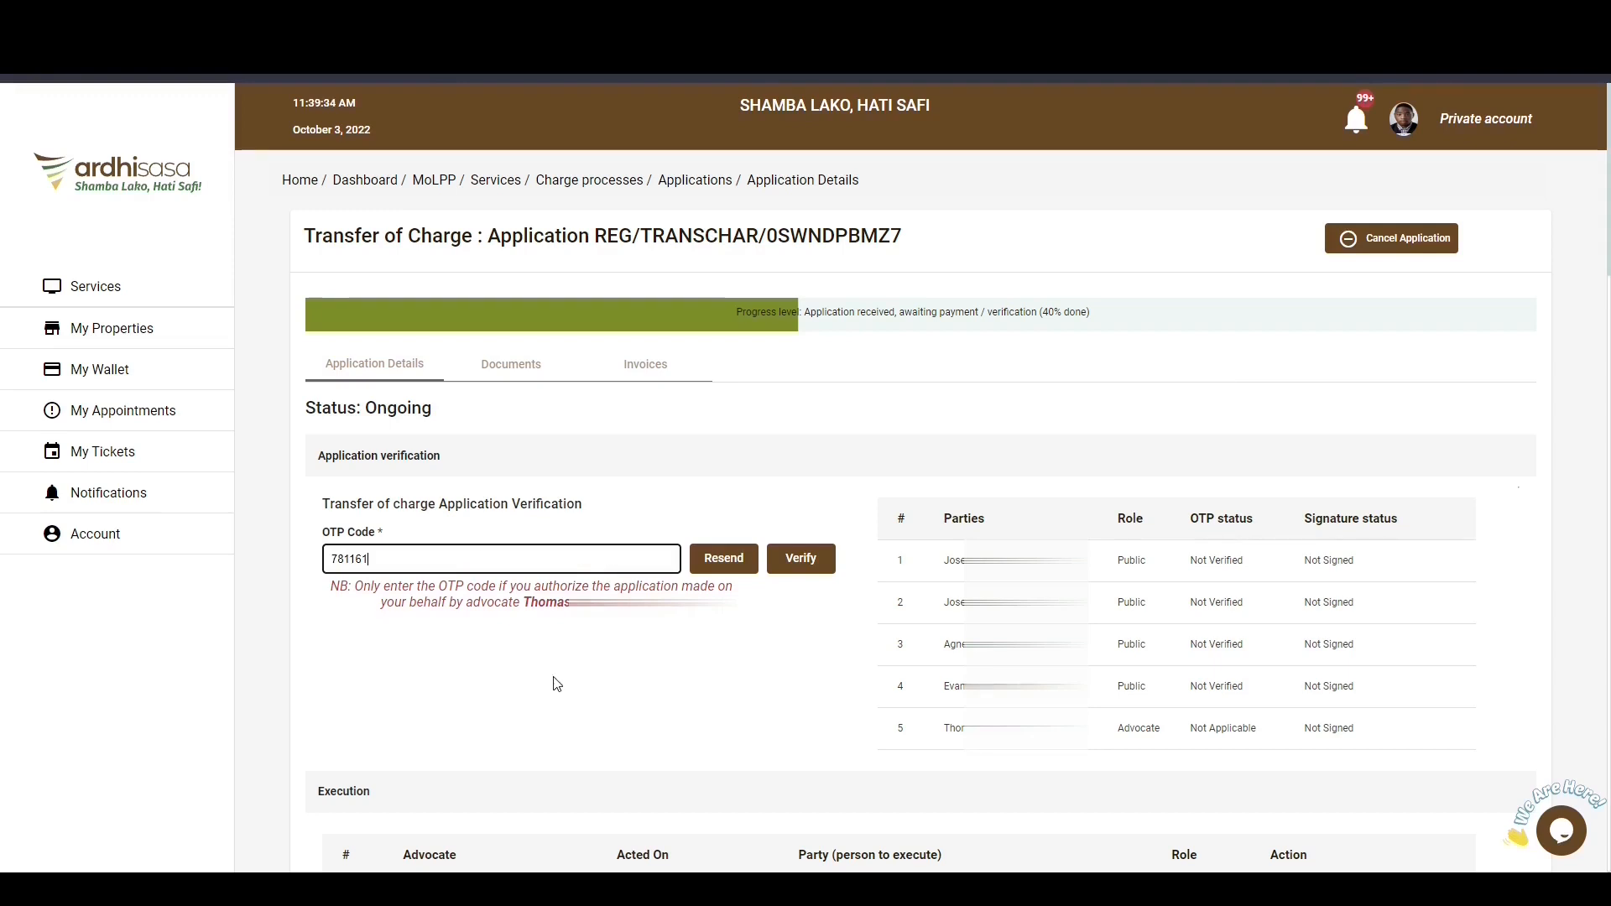
pyautogui.click(797, 573)
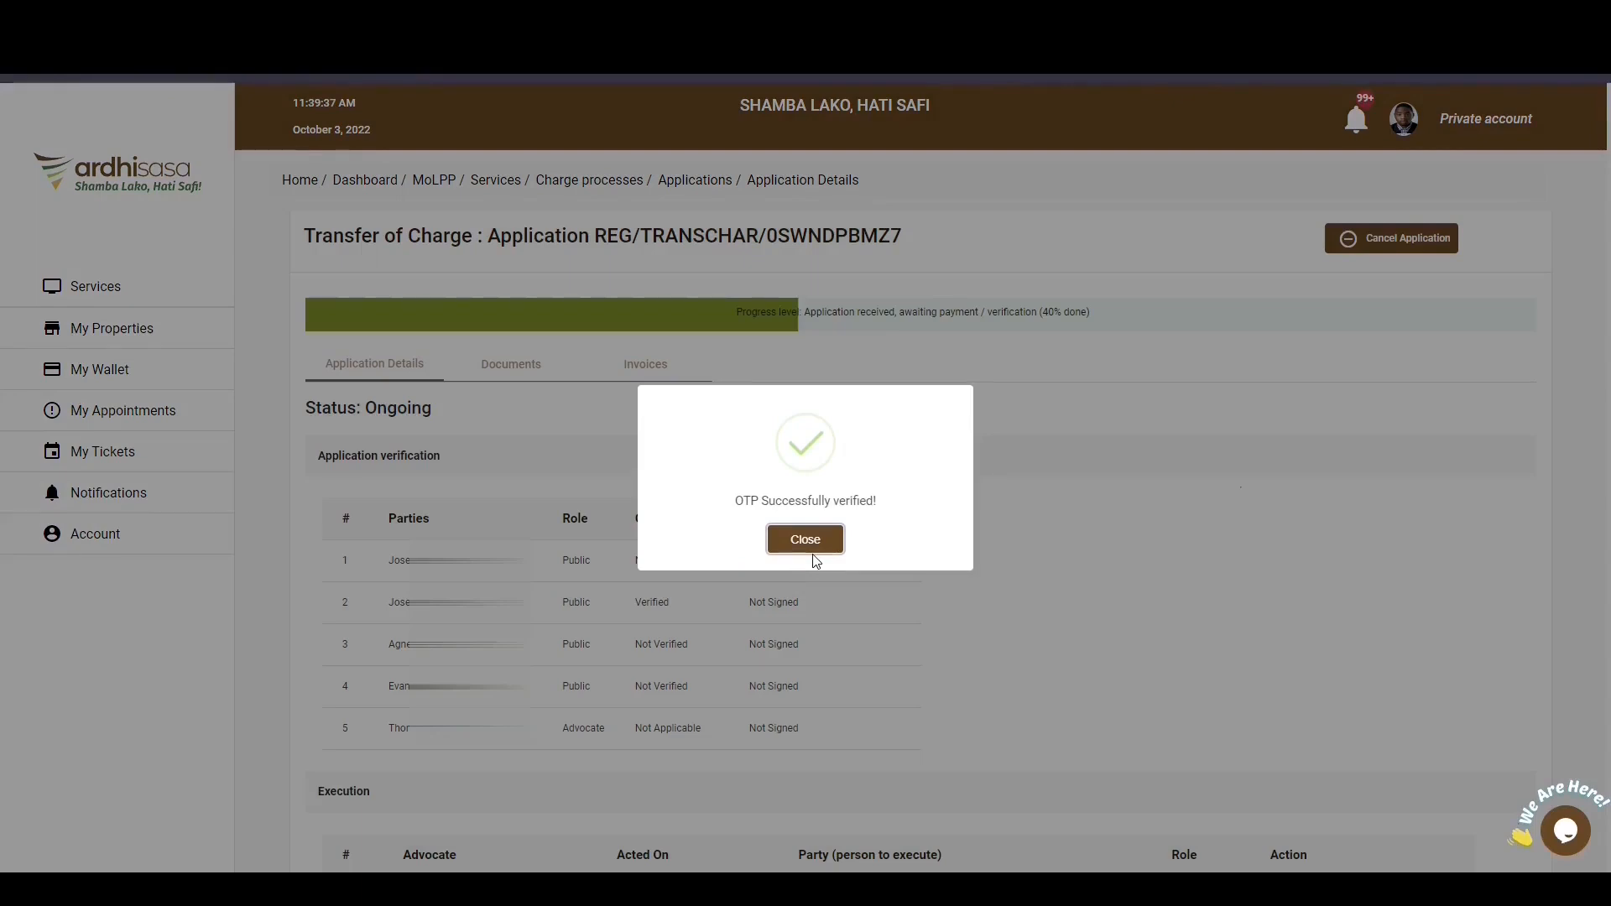
pyautogui.click(805, 539)
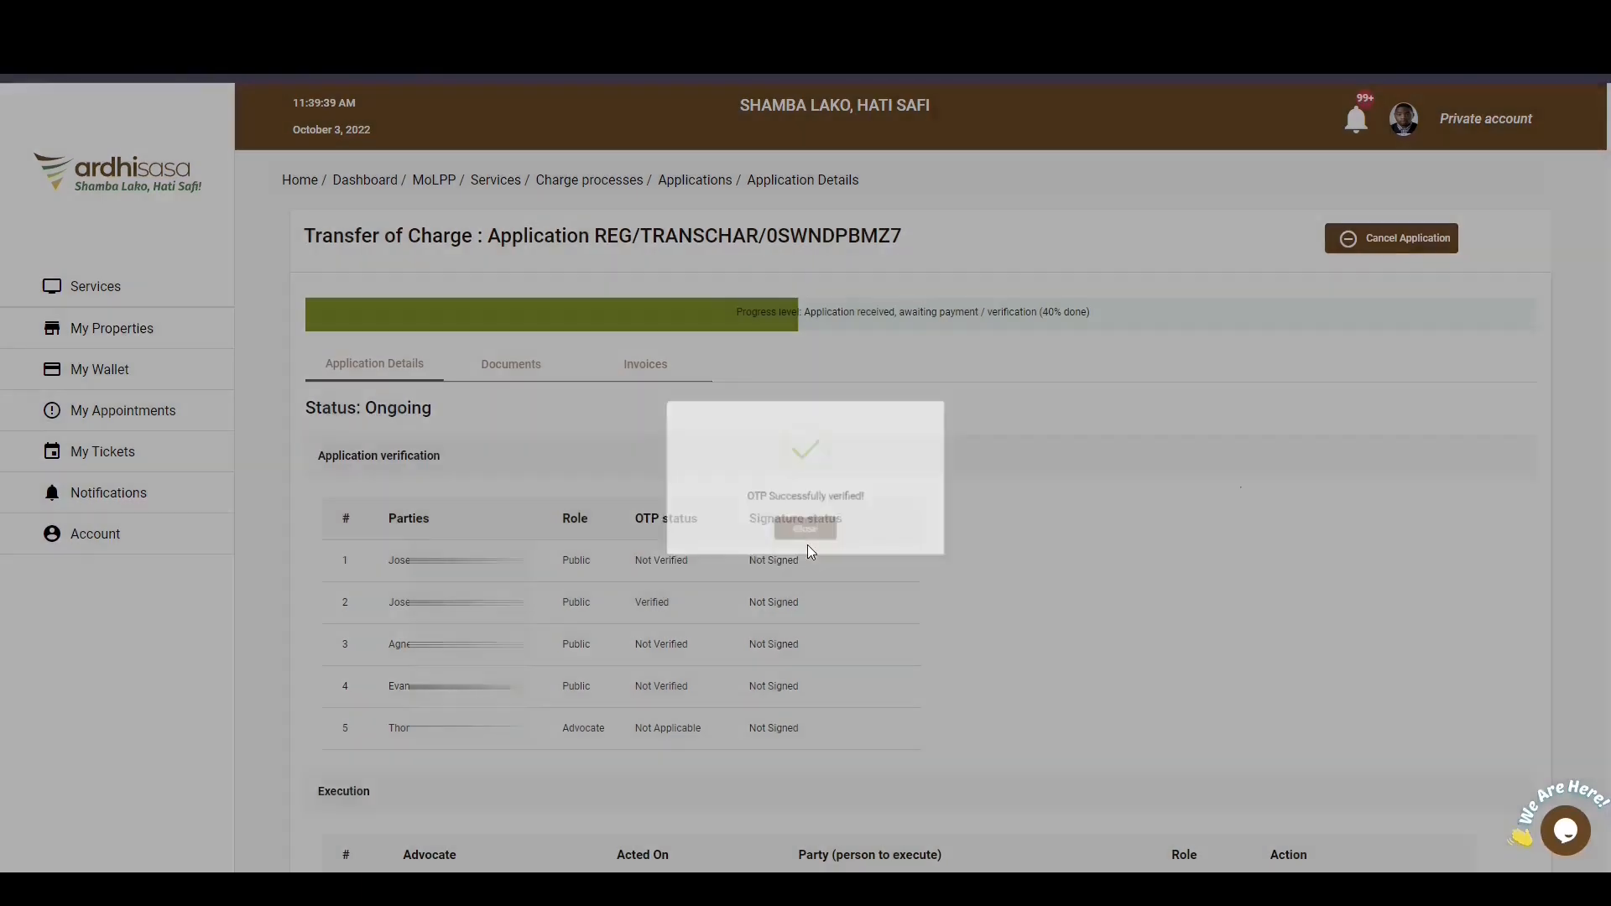
# Step: Close the chargor's change-advocate window unchanged, then show the sign-on-another-device options
pyautogui.scroll(-5, 755, 537)
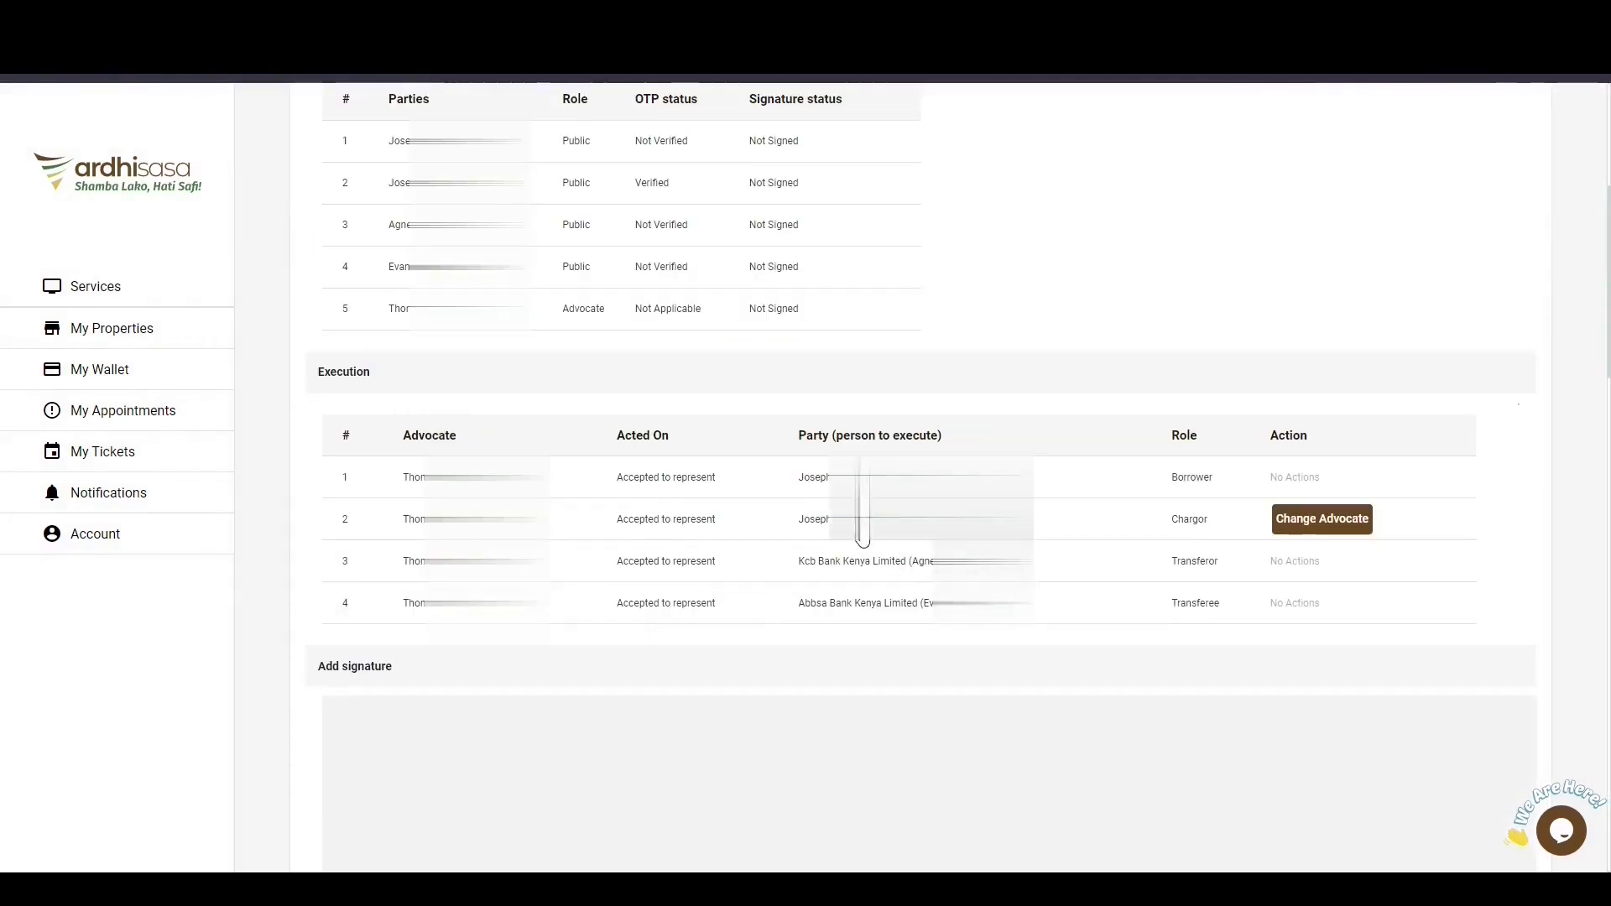
pyautogui.click(1313, 520)
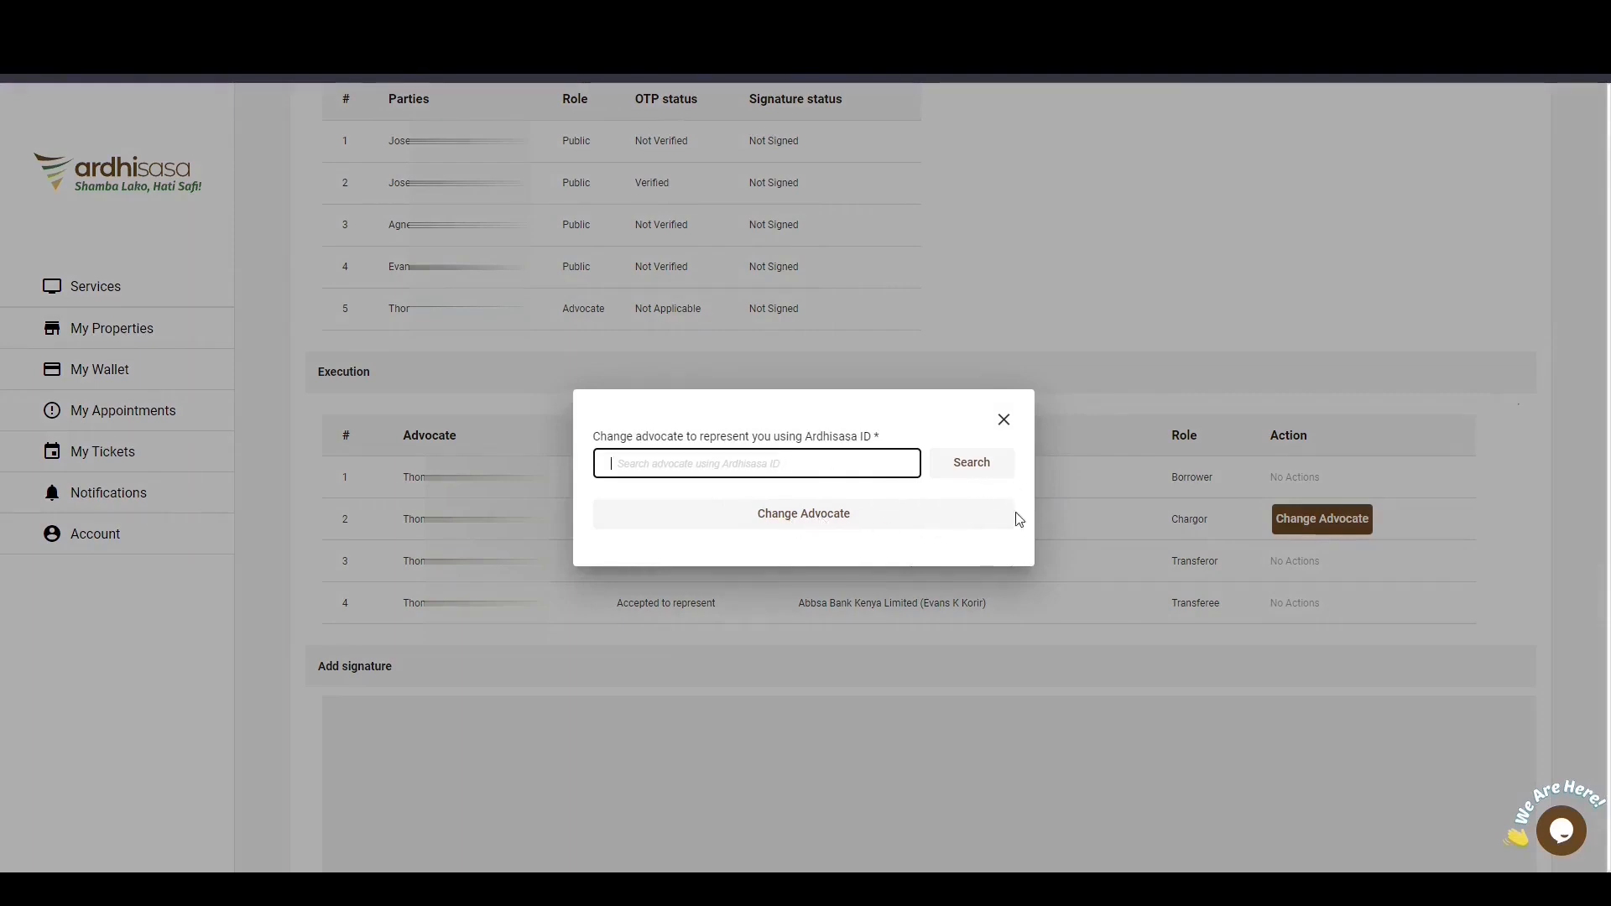
pyautogui.click(1002, 421)
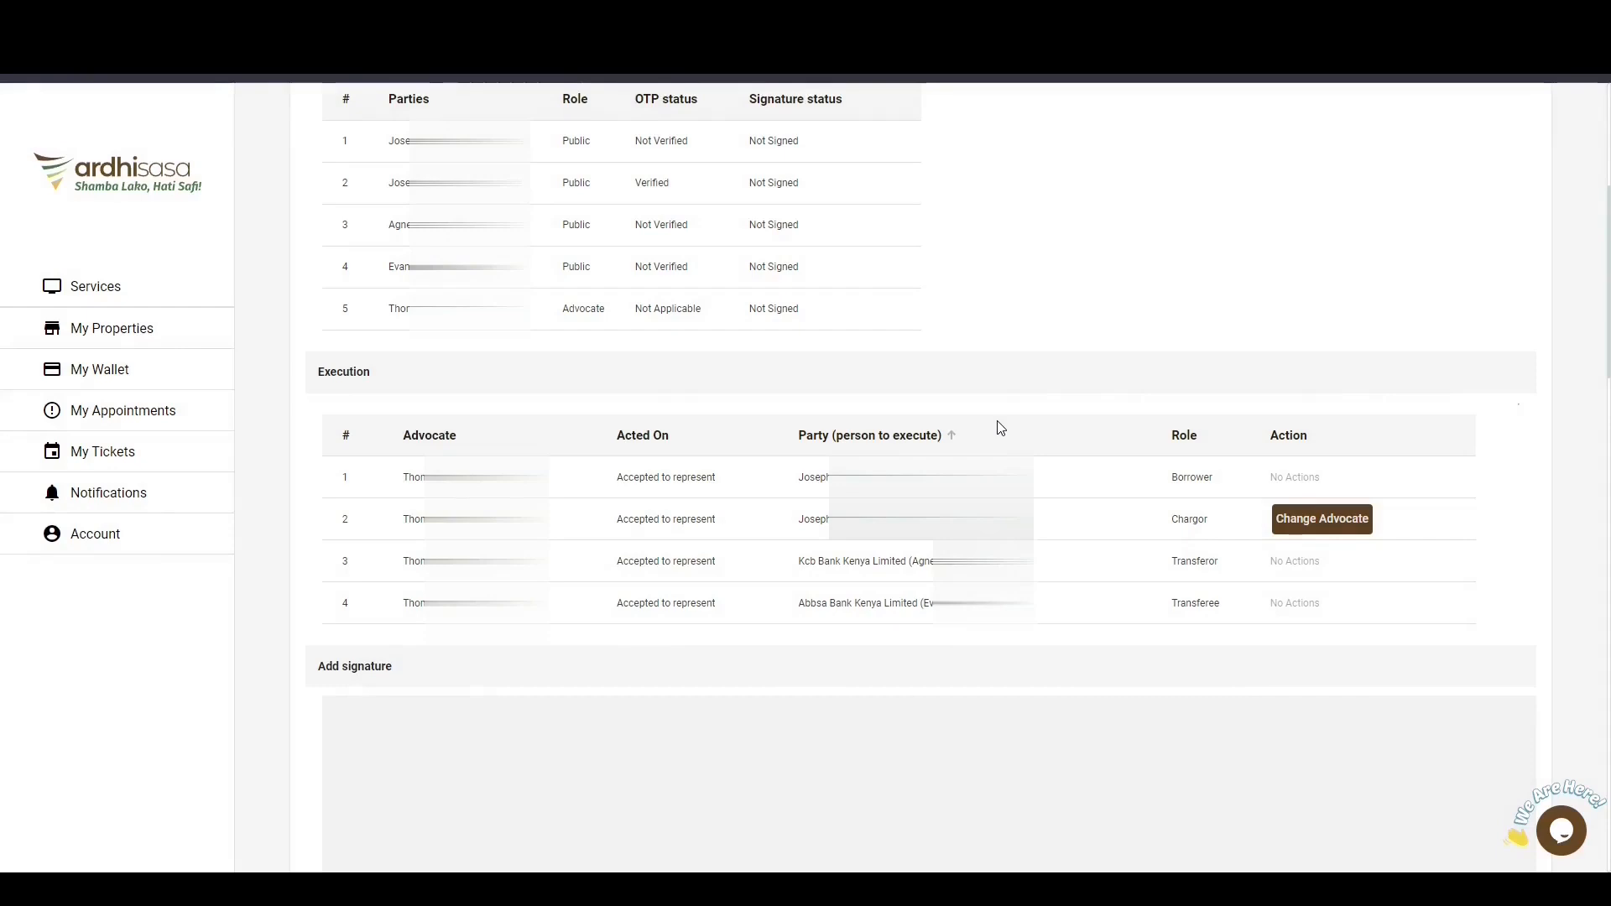
pyautogui.scroll(-4, 998, 426)
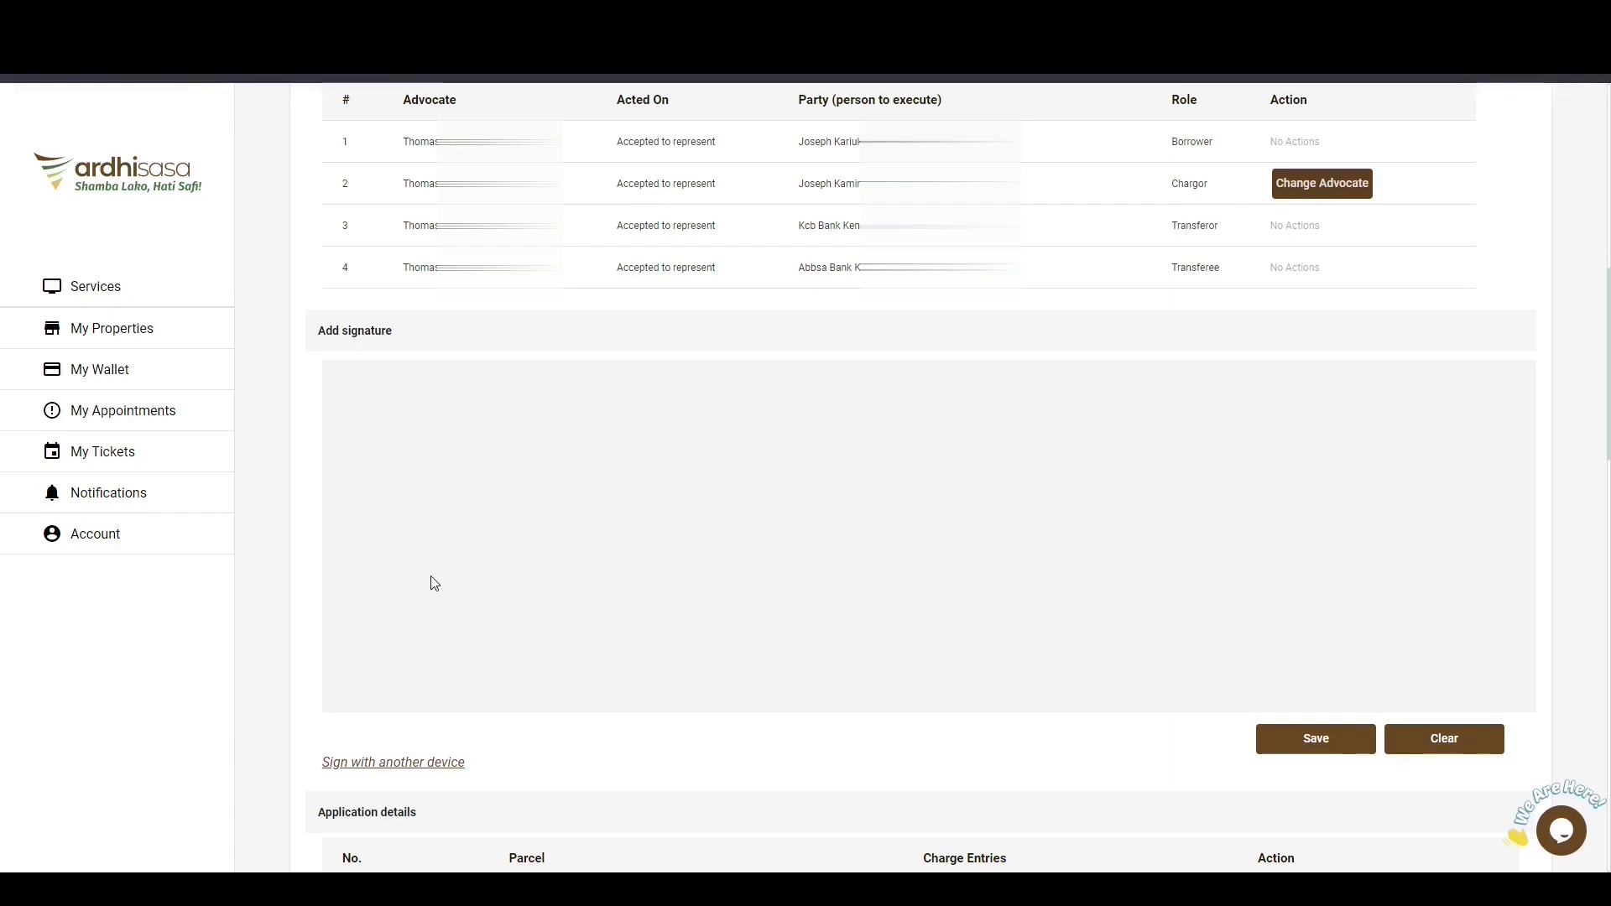
pyautogui.click(446, 765)
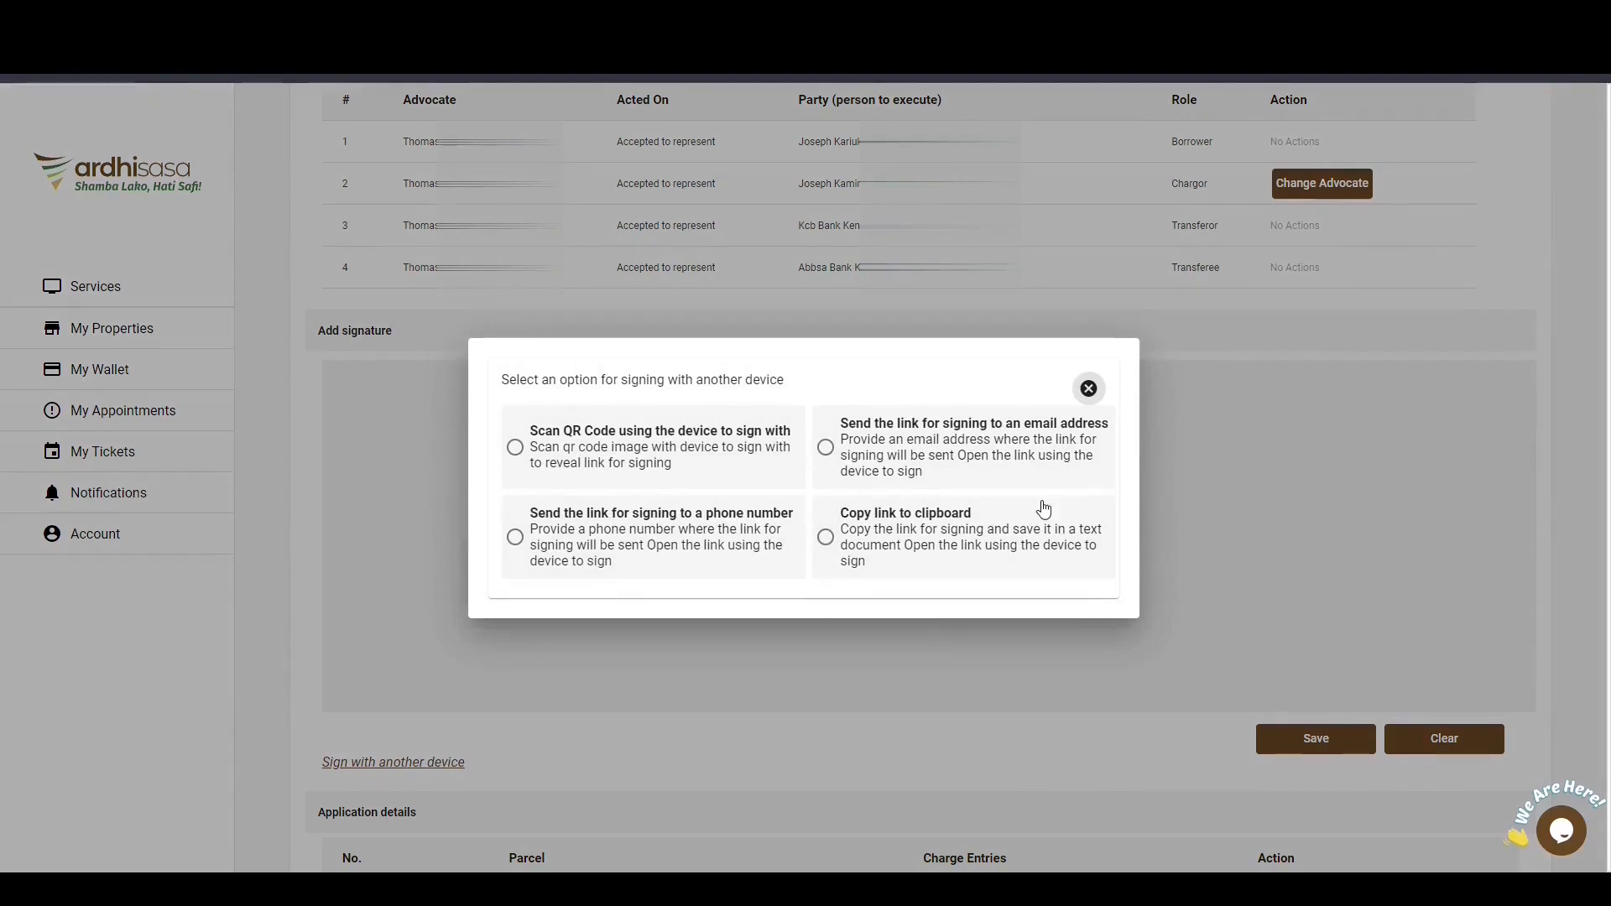
pyautogui.click(1089, 389)
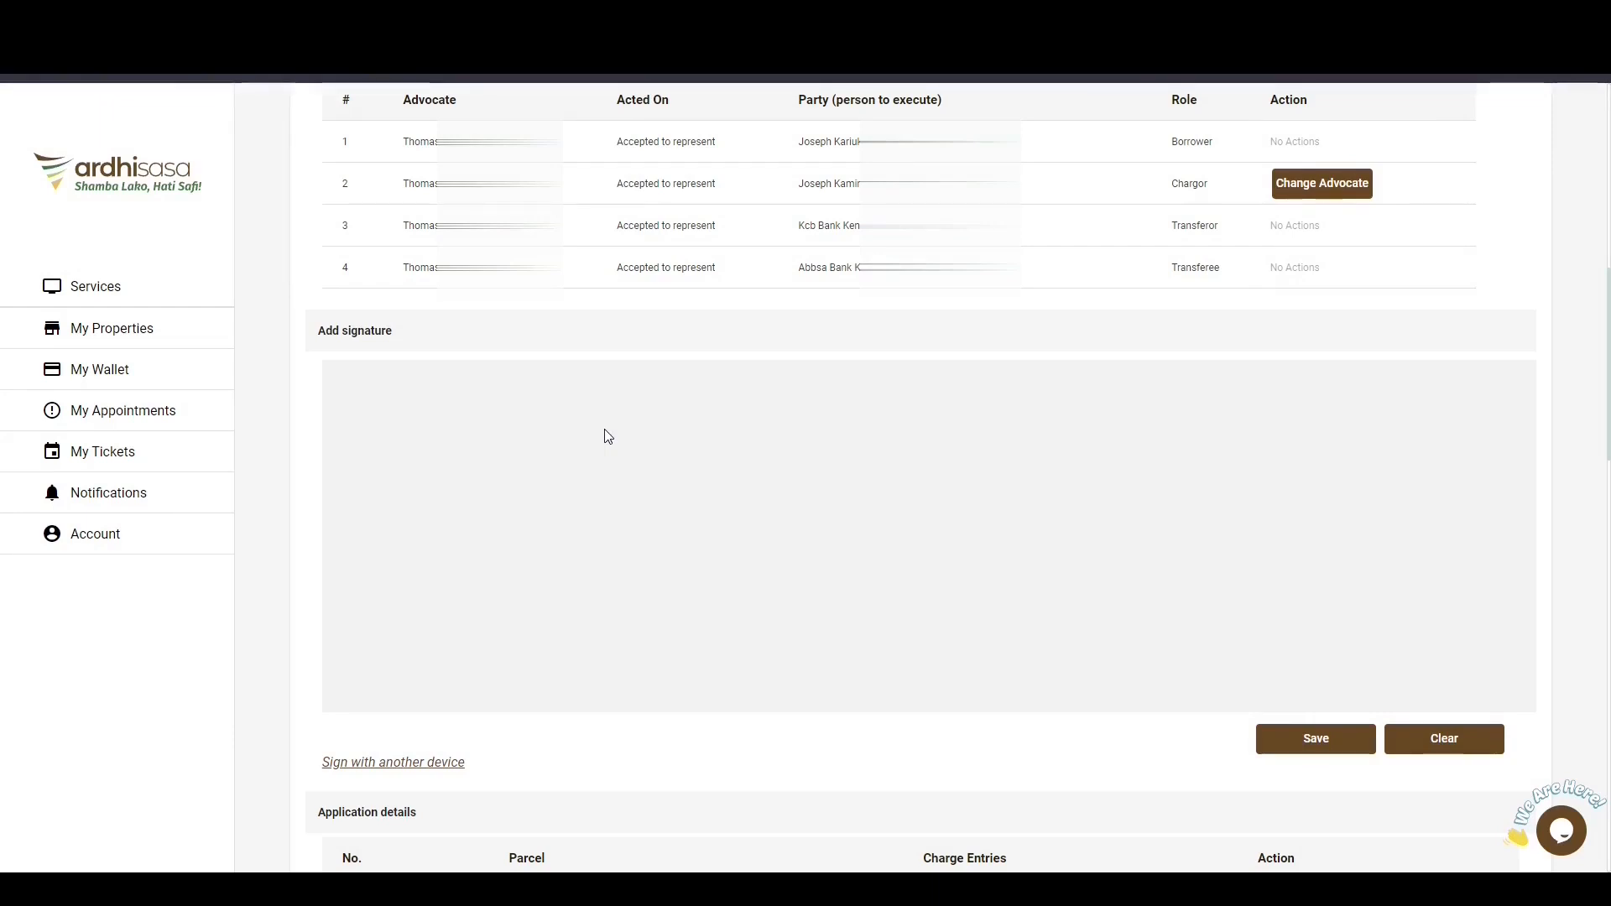
pyautogui.moveTo(604, 430)
pyautogui.mouseDown()
pyautogui.moveTo(744, 497)
pyautogui.moveTo(702, 565)
pyautogui.moveTo(839, 593)
pyautogui.moveTo(712, 540)
pyautogui.moveTo(819, 511)
pyautogui.moveTo(1179, 564)
pyautogui.mouseUp()
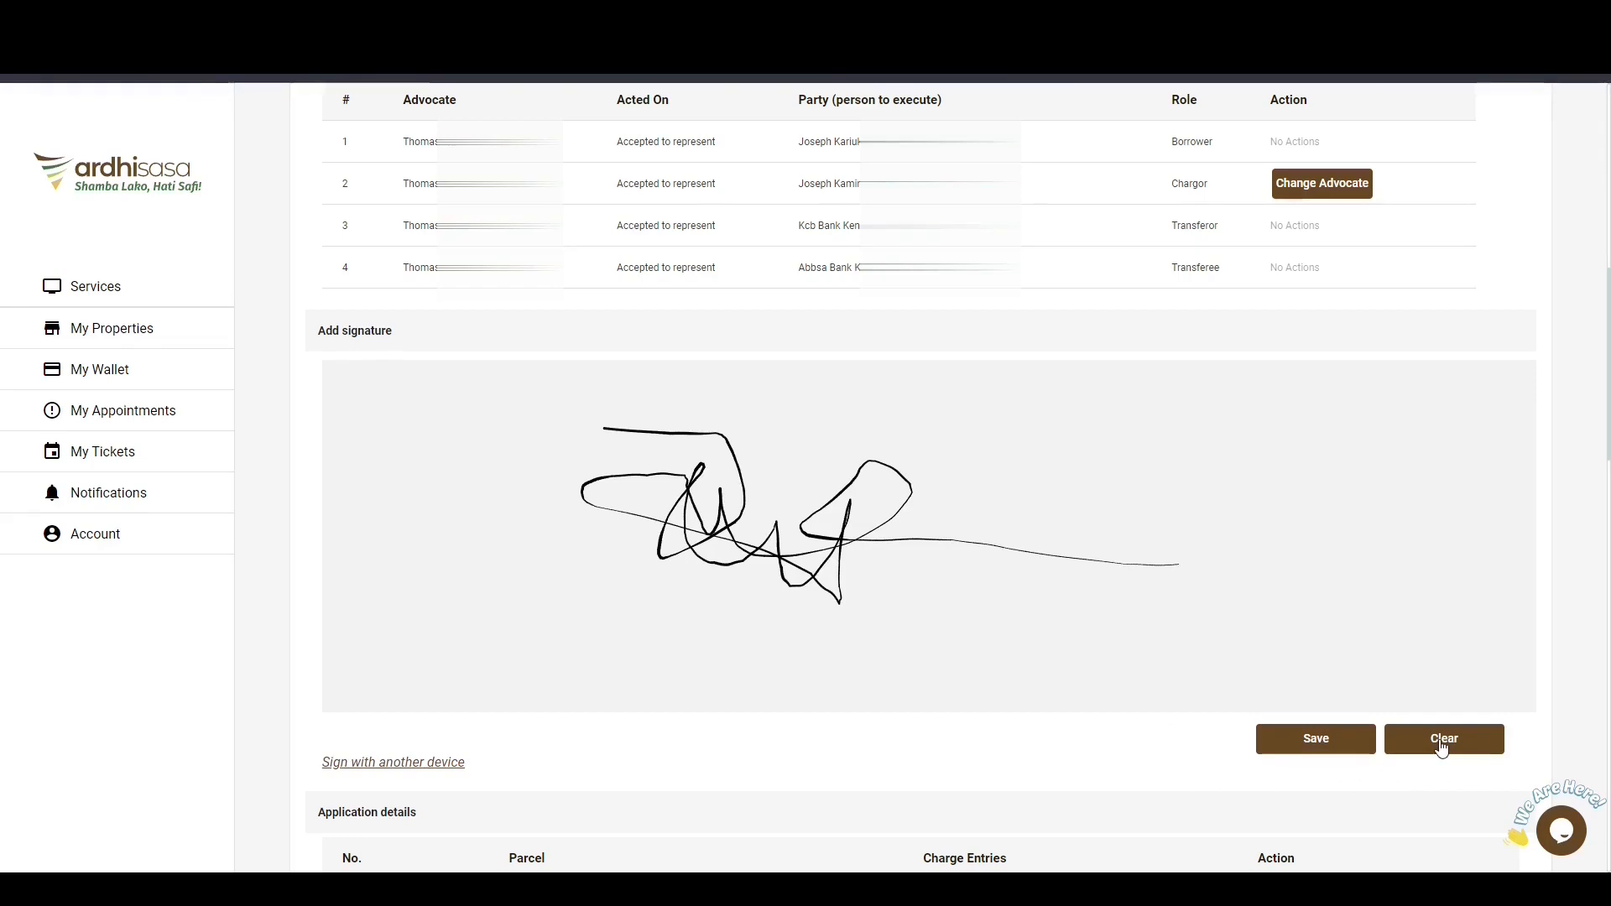
# Step: Save the drawn signature and confirm submitting it
pyautogui.click(1318, 741)
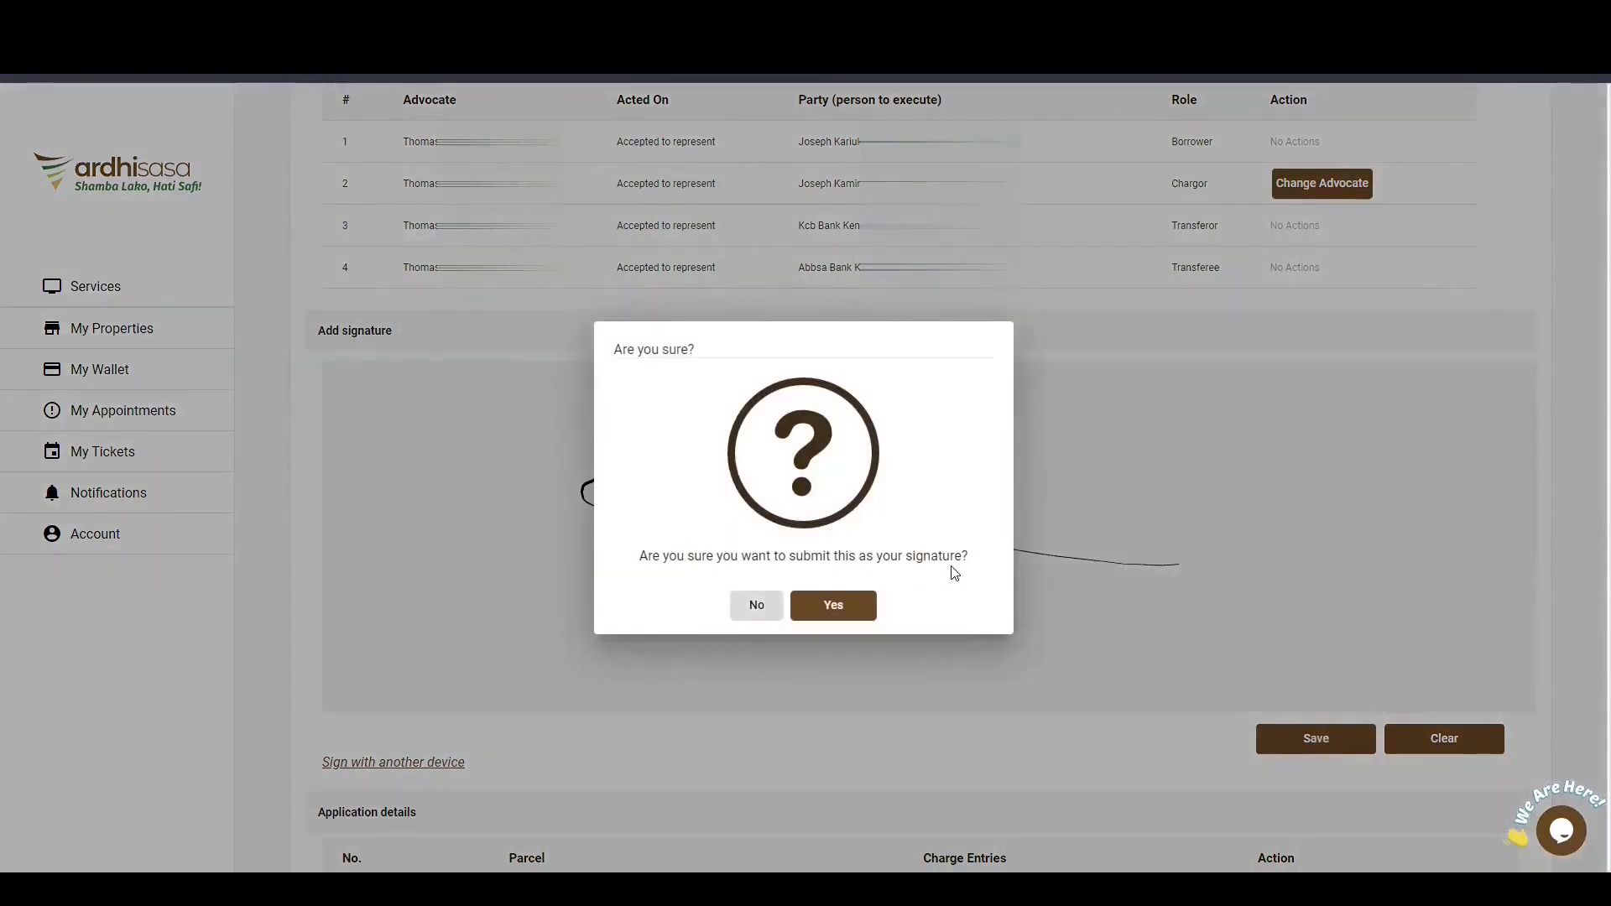
pyautogui.click(835, 606)
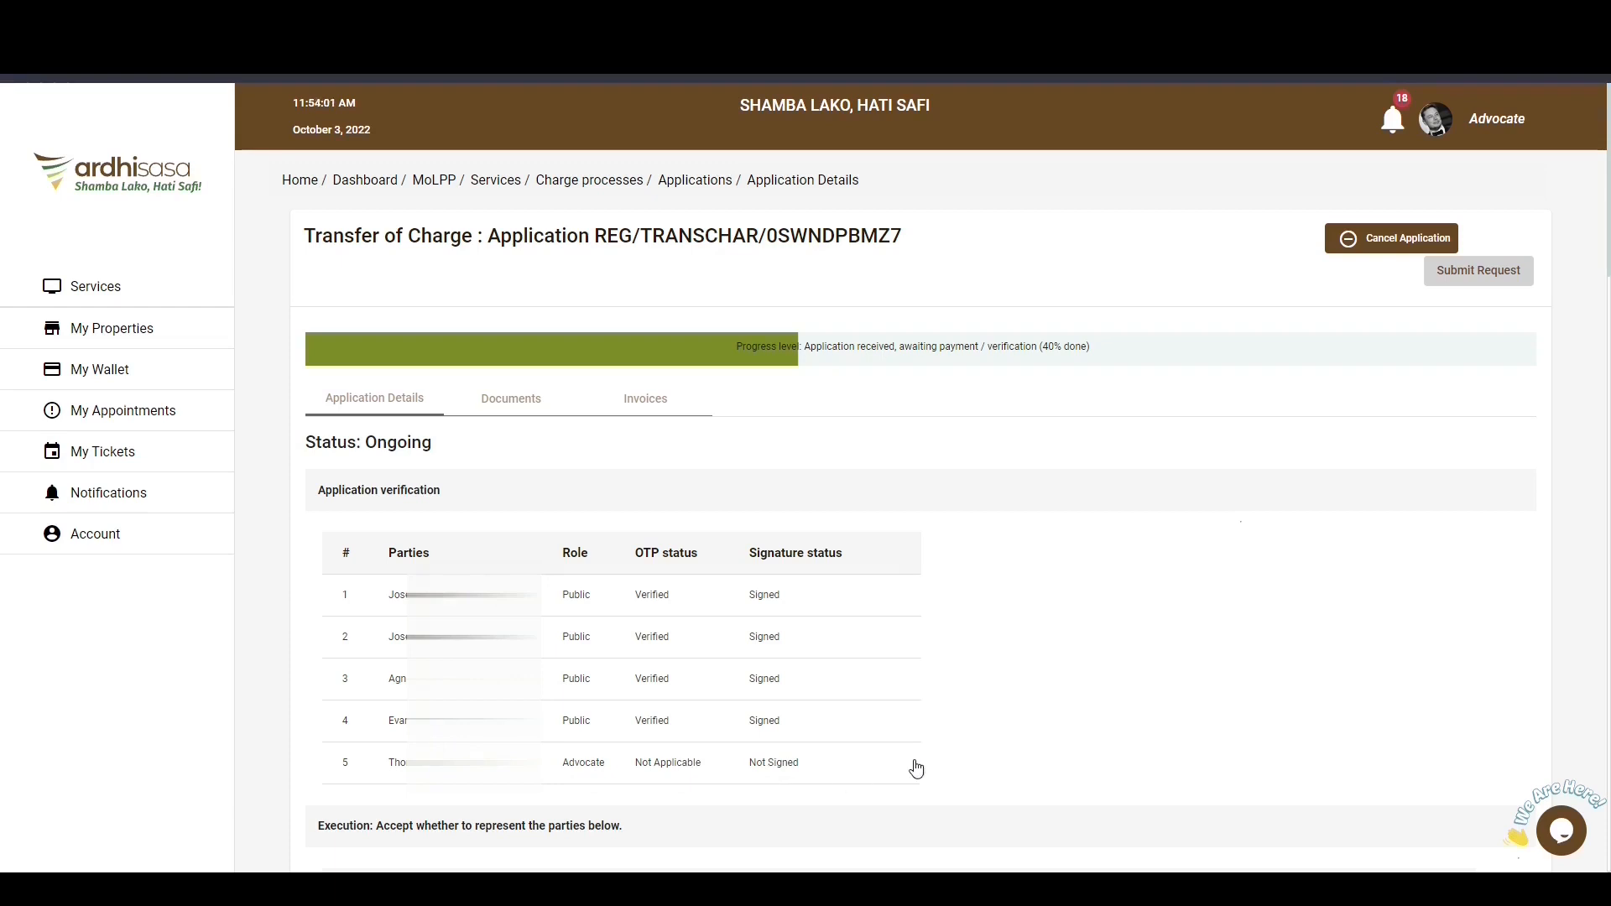
pyautogui.scroll(-5, 1000, 687)
# Step: Draw a two-stroke signature on the pad, save it and confirm
pyautogui.scroll(-4, 1000, 683)
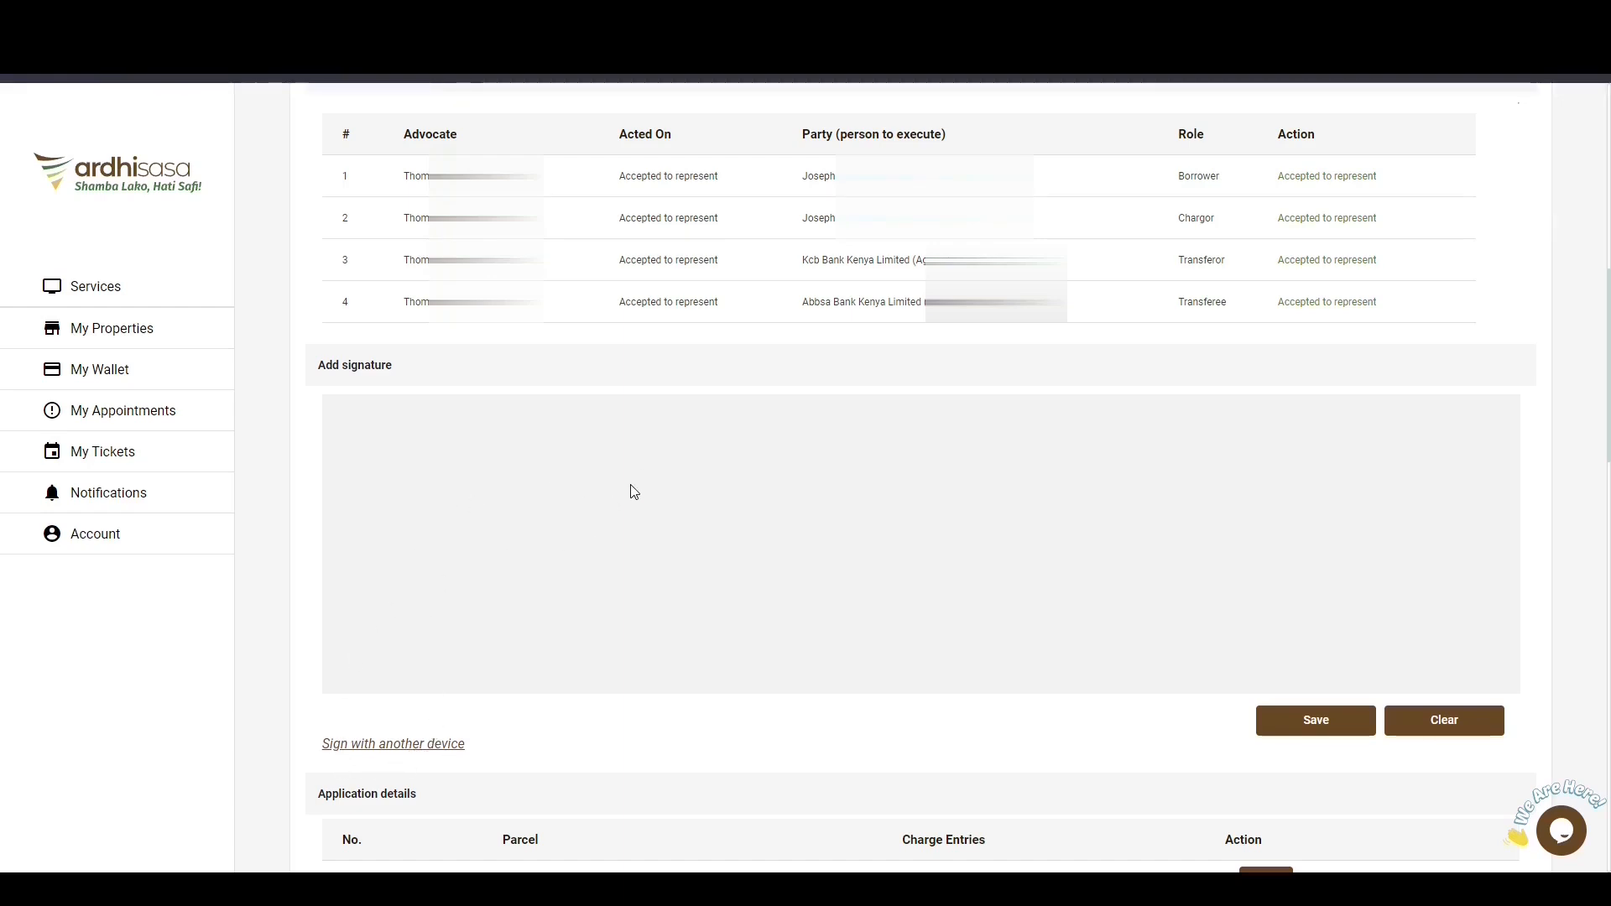
pyautogui.moveTo(628, 475)
pyautogui.mouseDown()
pyautogui.moveTo(608, 579)
pyautogui.moveTo(882, 586)
pyautogui.moveTo(810, 621)
pyautogui.mouseUp()
pyautogui.moveTo(601, 567); pyautogui.dragTo(810, 622)
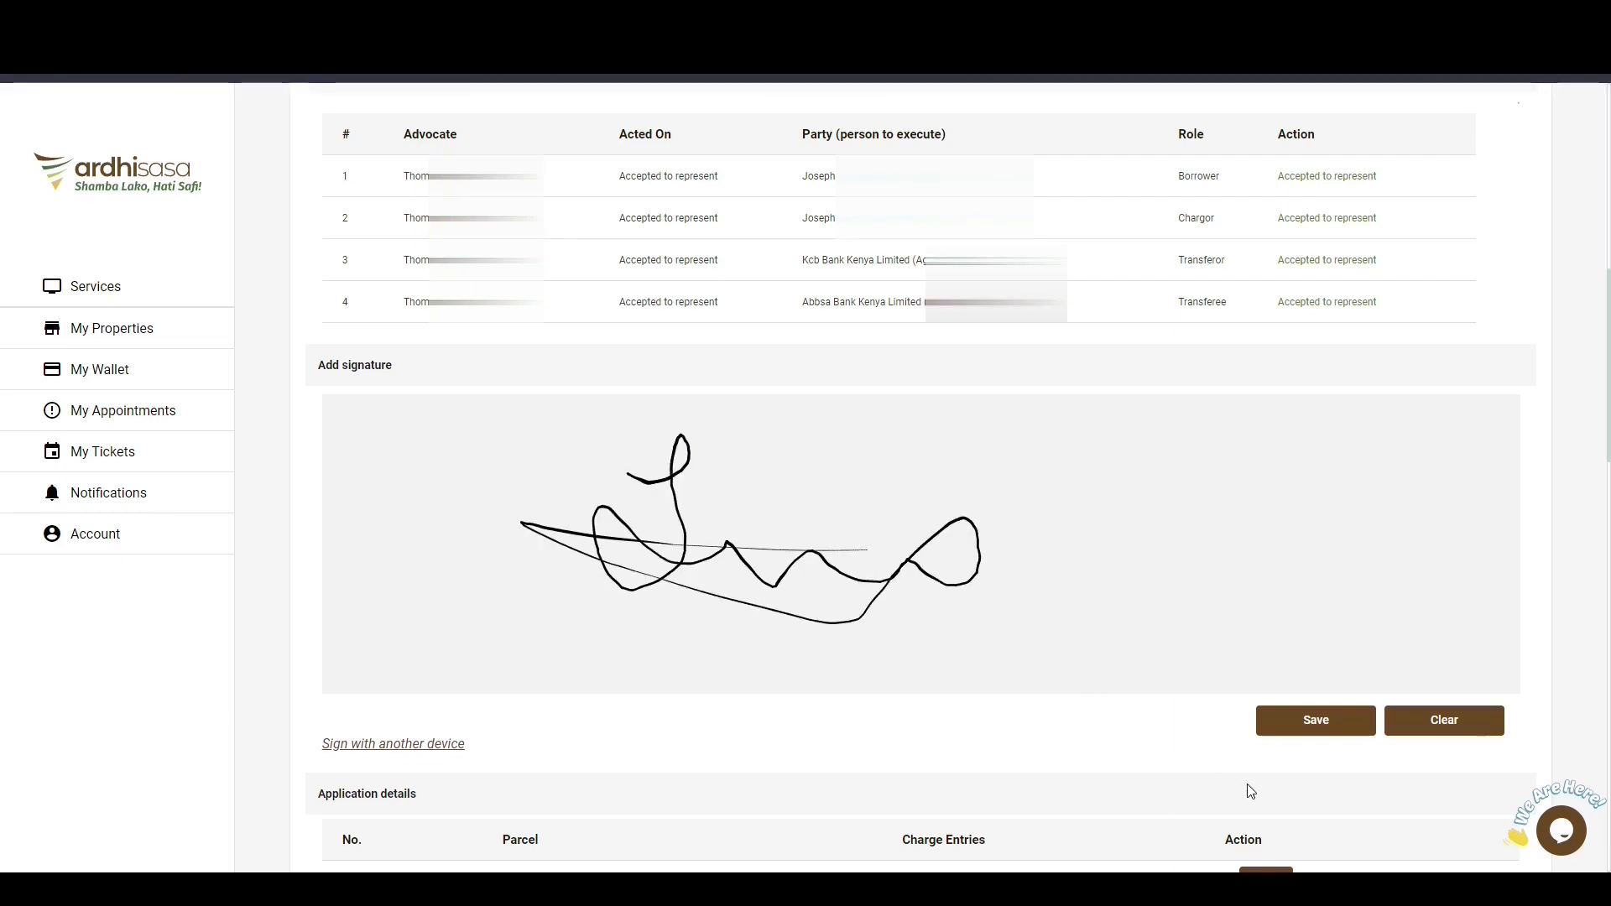
pyautogui.click(1336, 727)
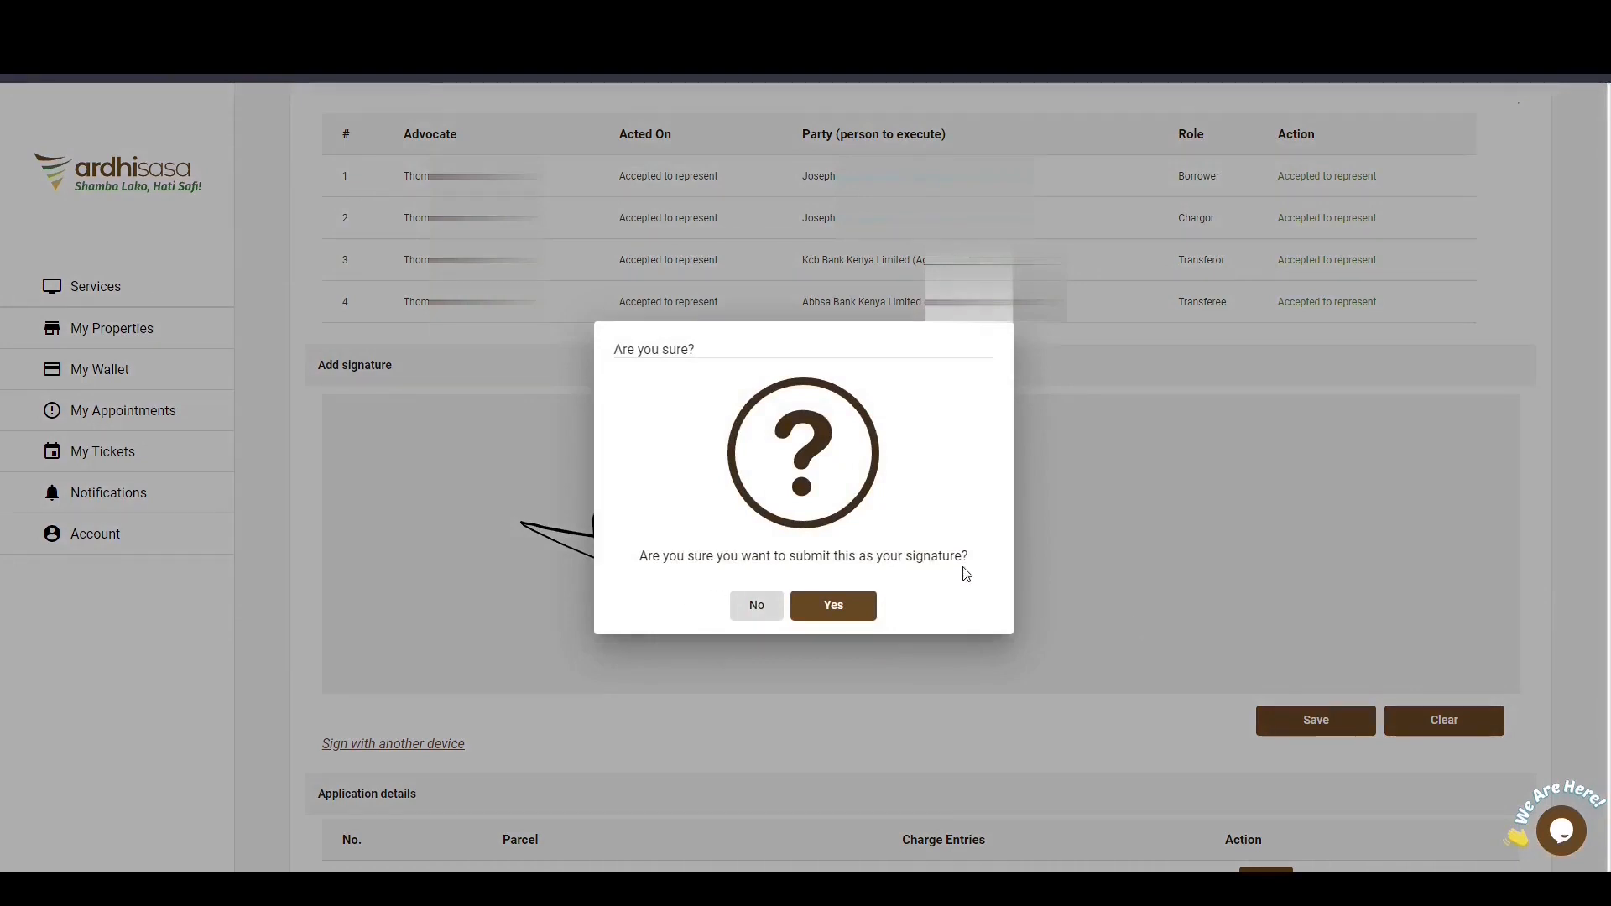
pyautogui.click(849, 605)
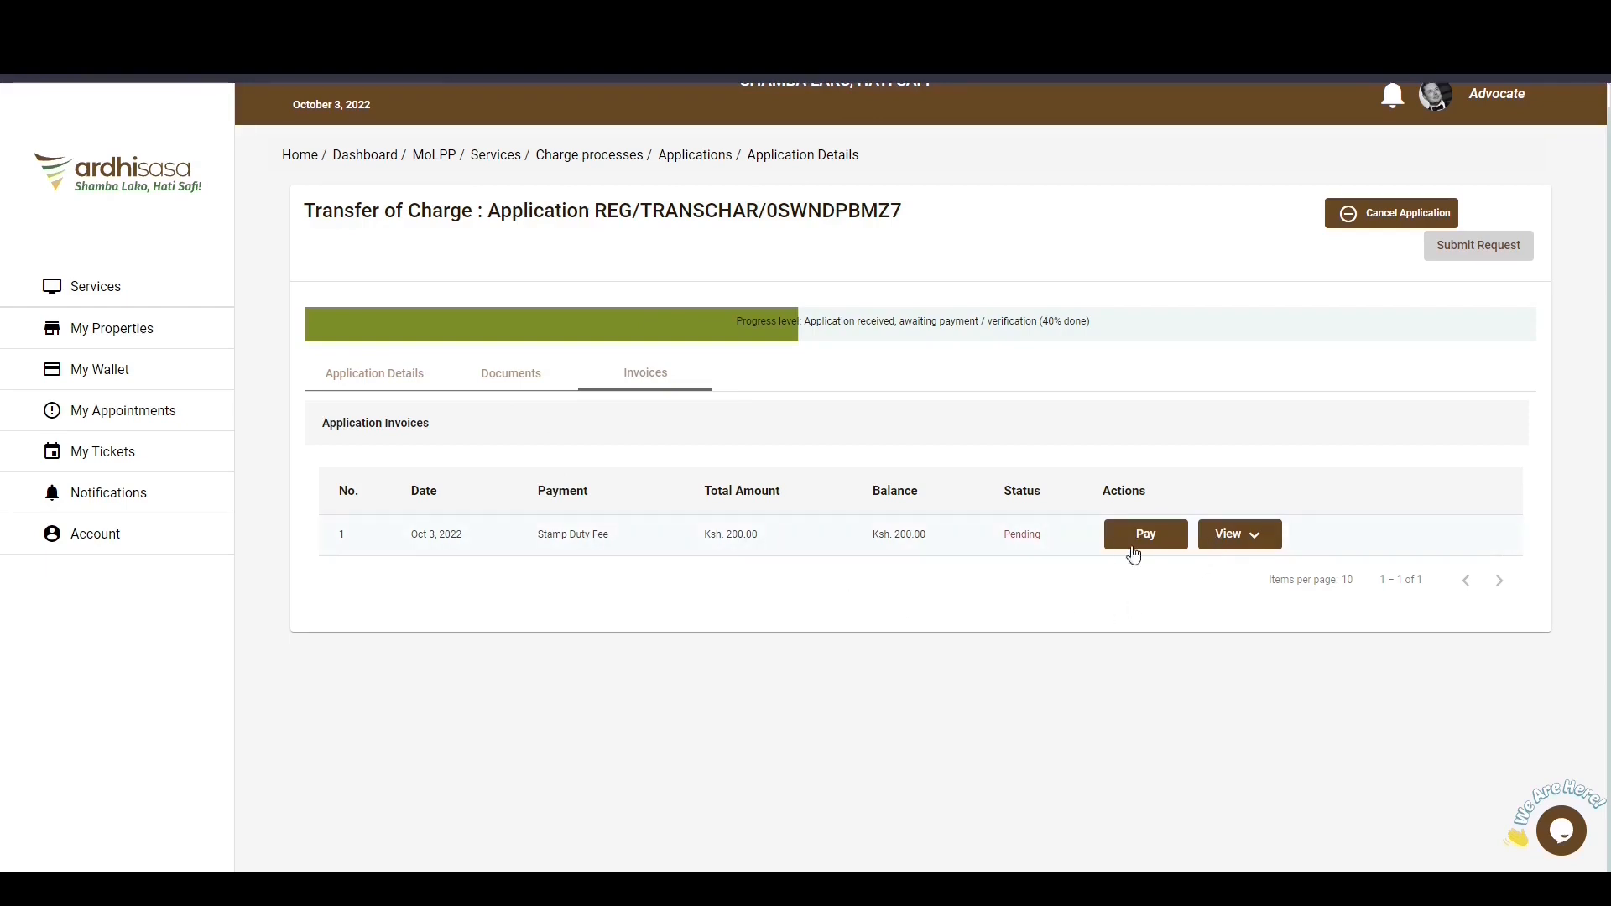
# Step: Open the Stamp Duty Fee invoice showing the unpaid Ksh. 200.00, then return to the invoices
pyautogui.click(1255, 542)
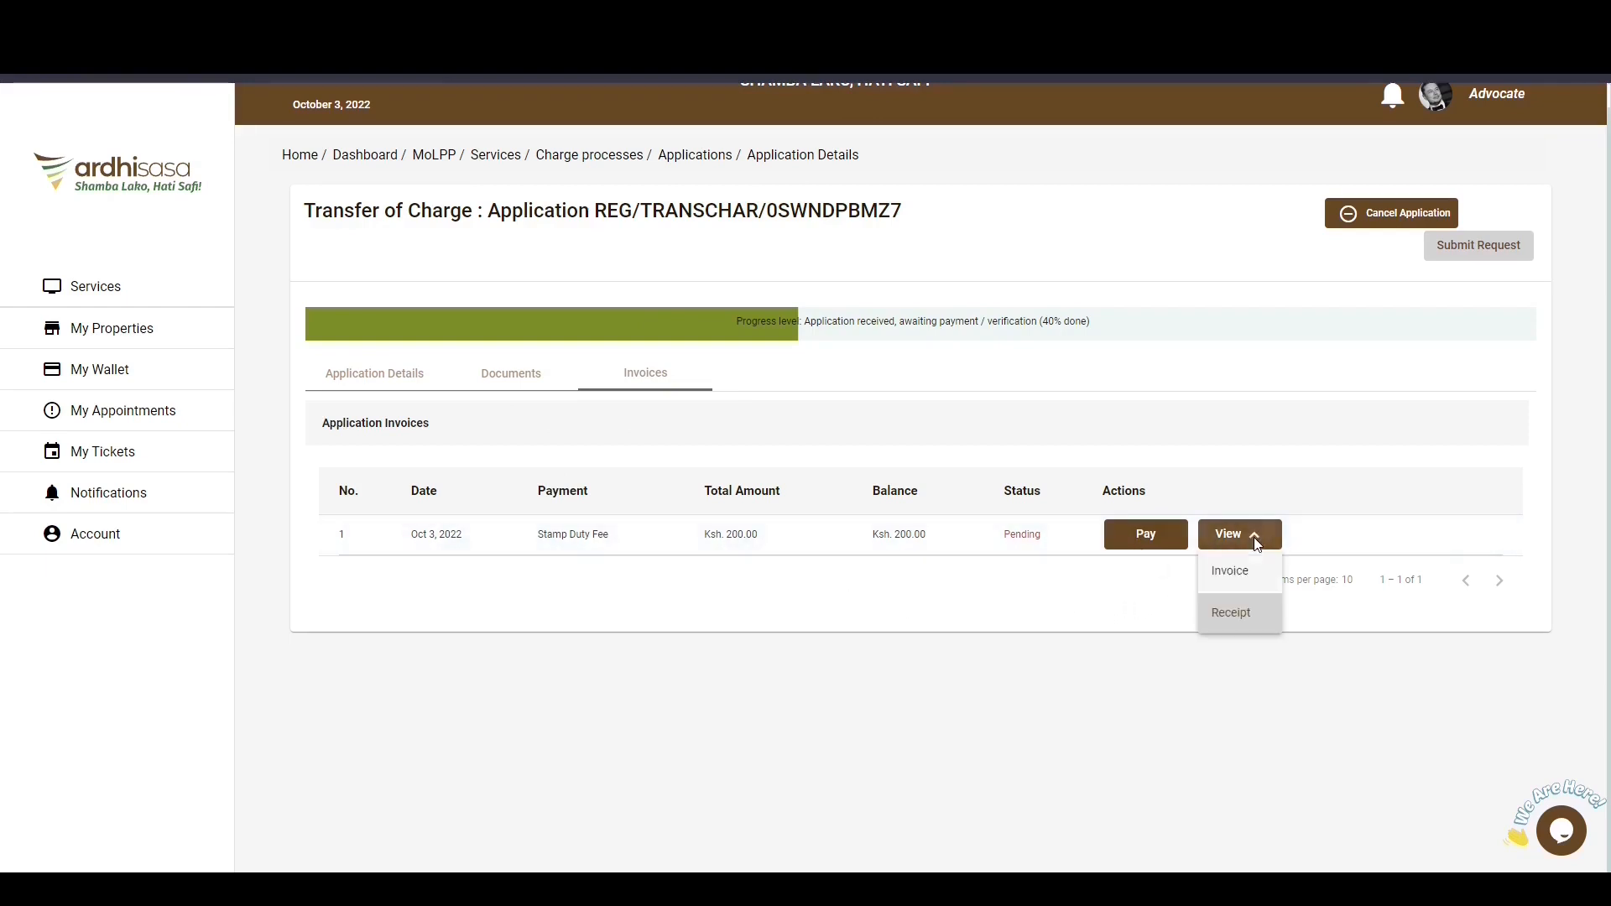
pyautogui.click(1232, 579)
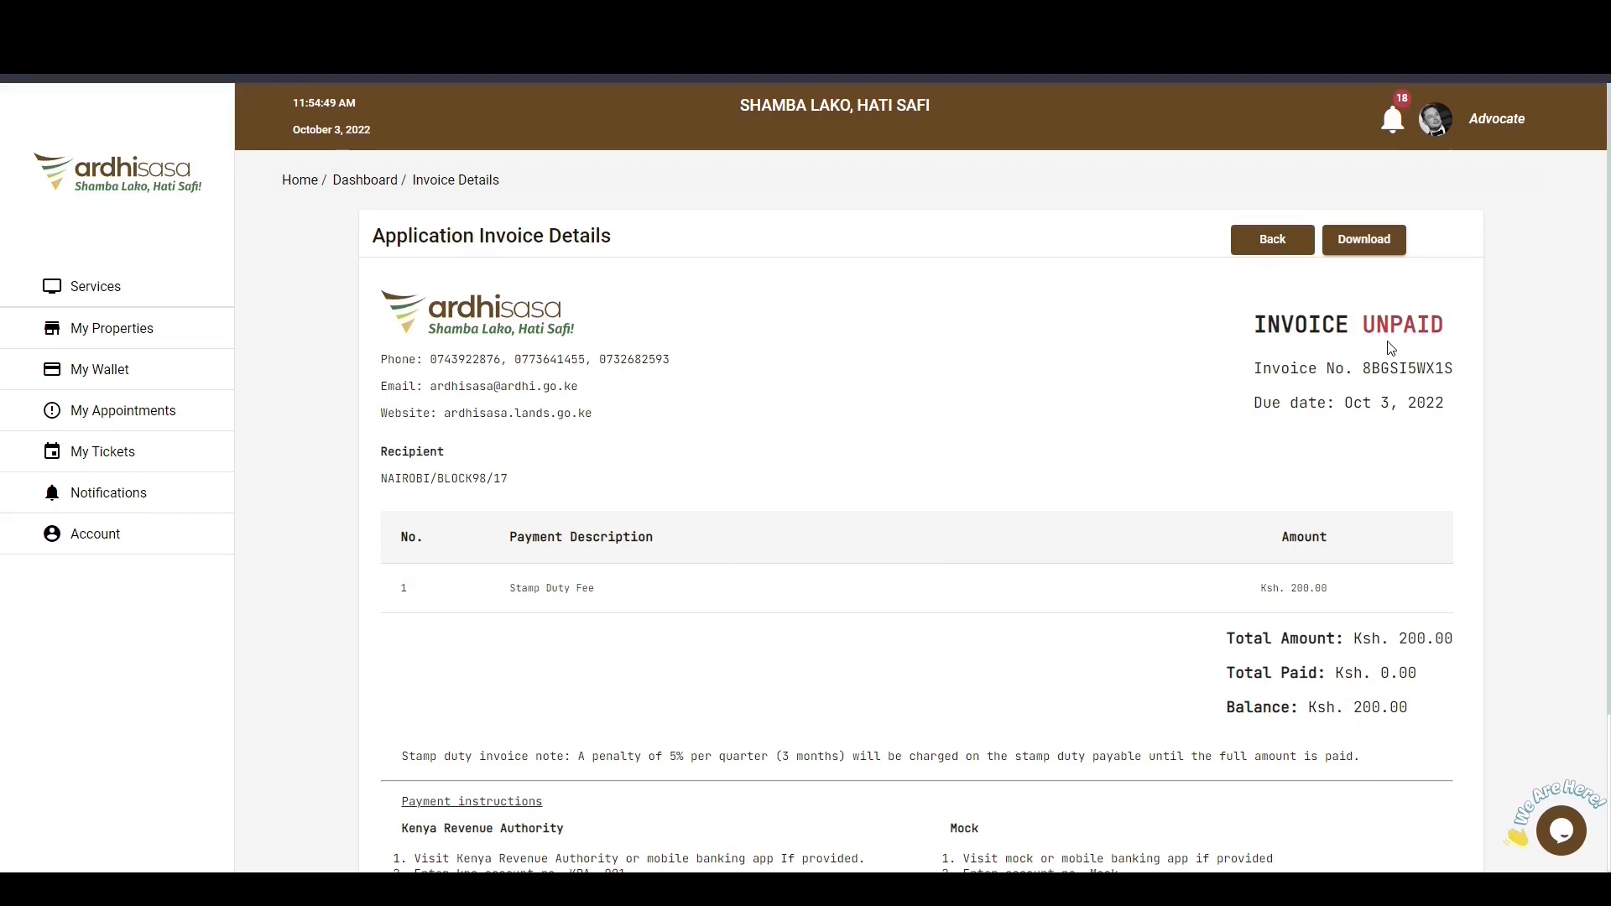
pyautogui.click(1268, 245)
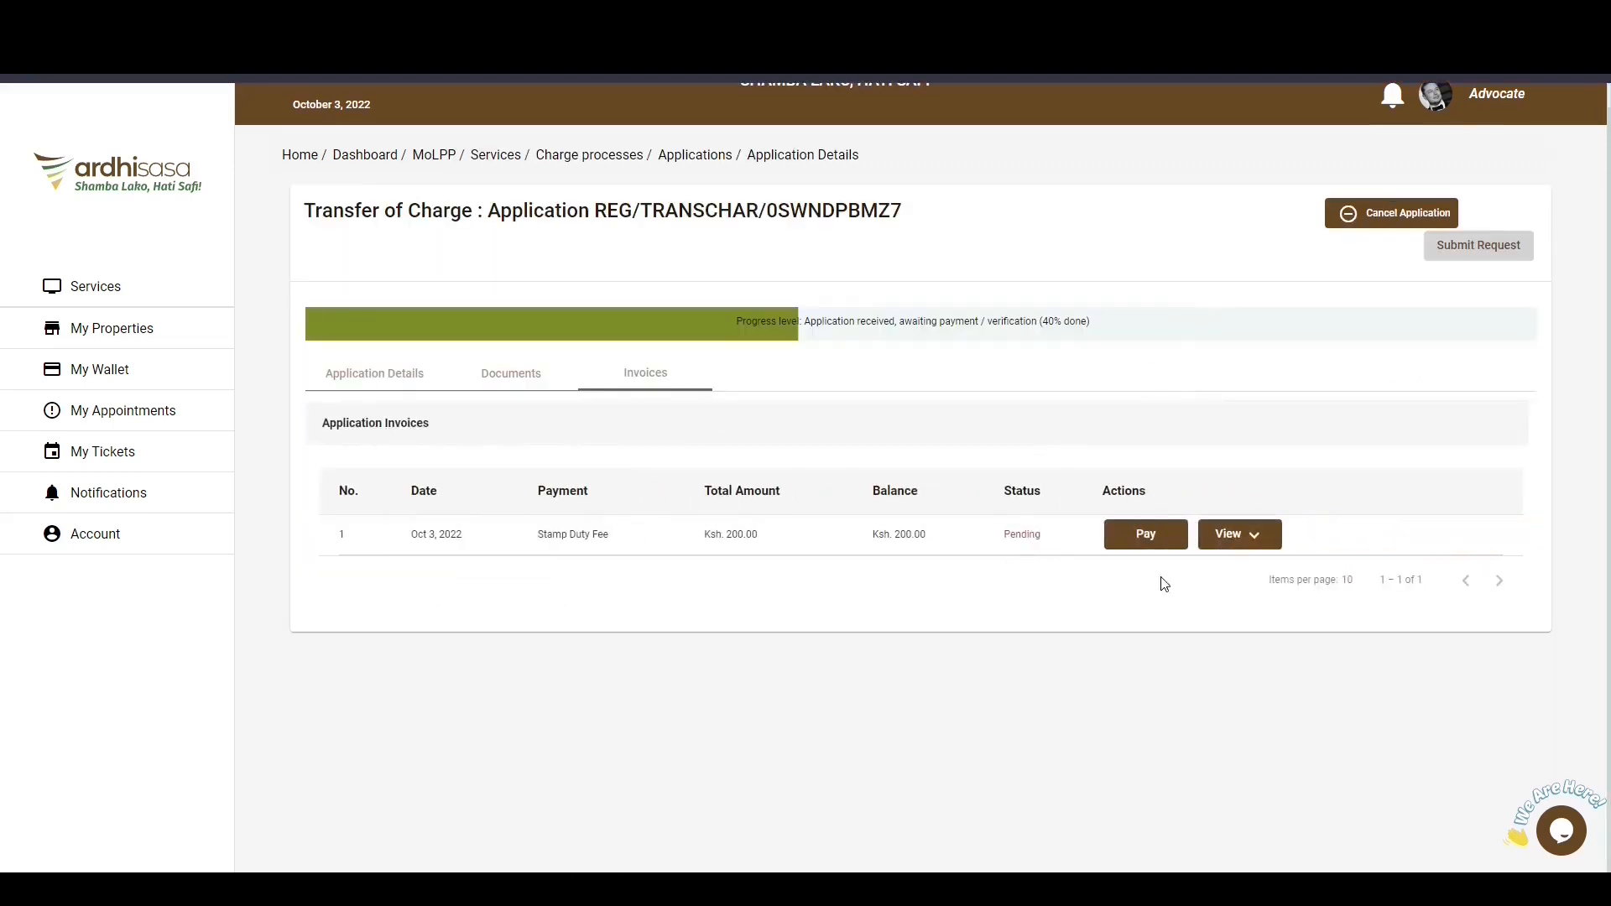
# Step: Pay the Ksh. 200.00 stamp duty fee using the second payment method
pyautogui.click(1145, 538)
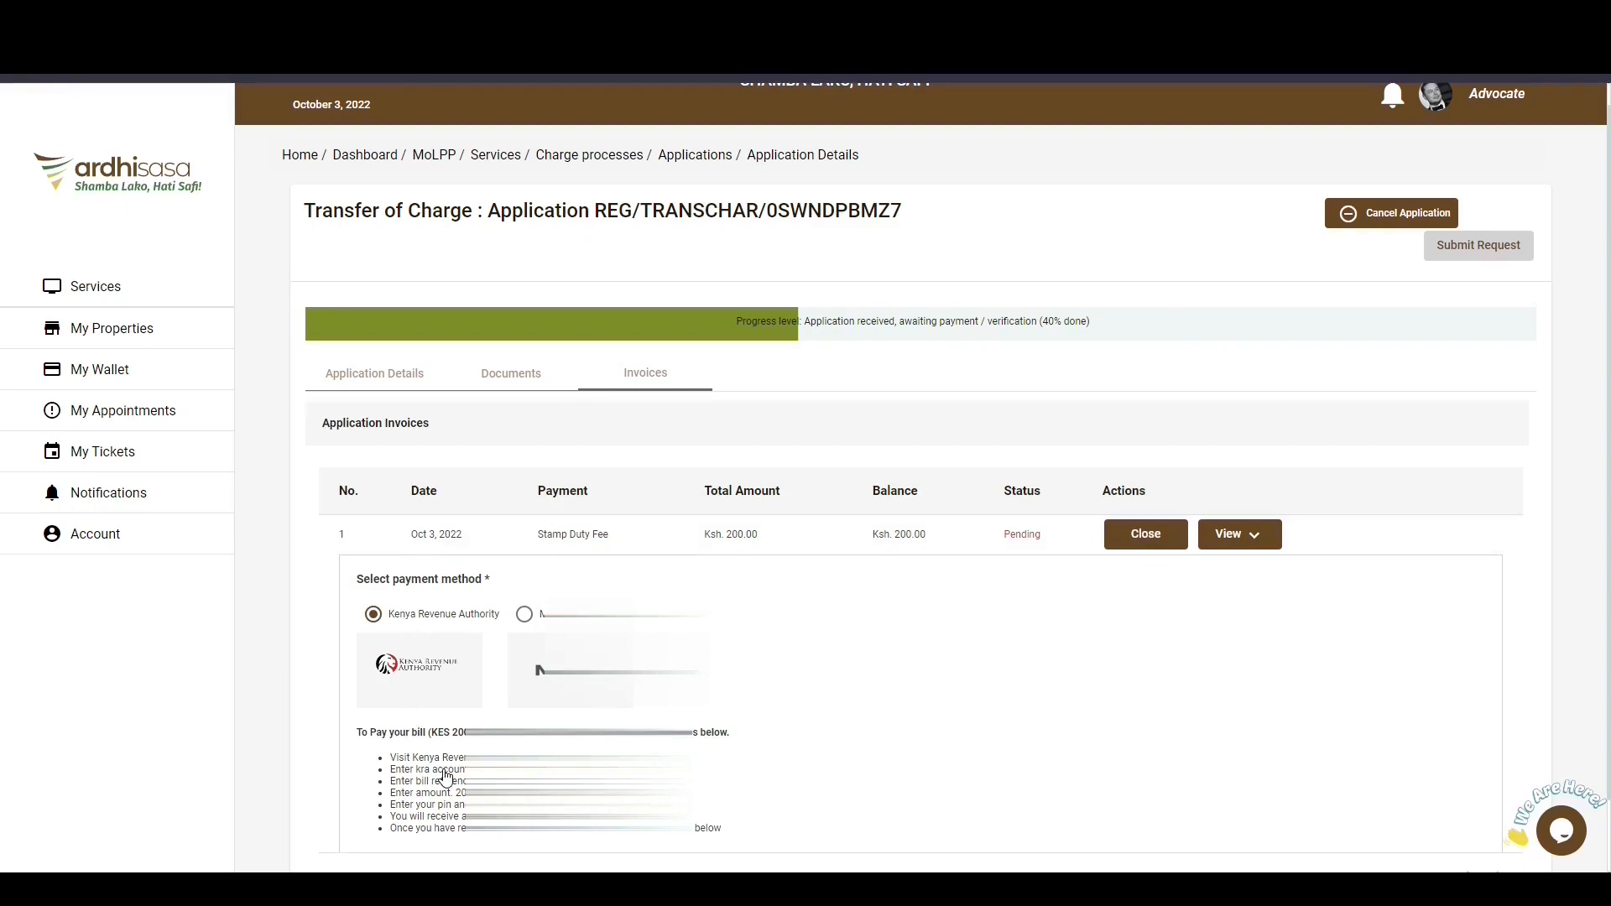
pyautogui.scroll(-1, 444, 777)
pyautogui.click(525, 535)
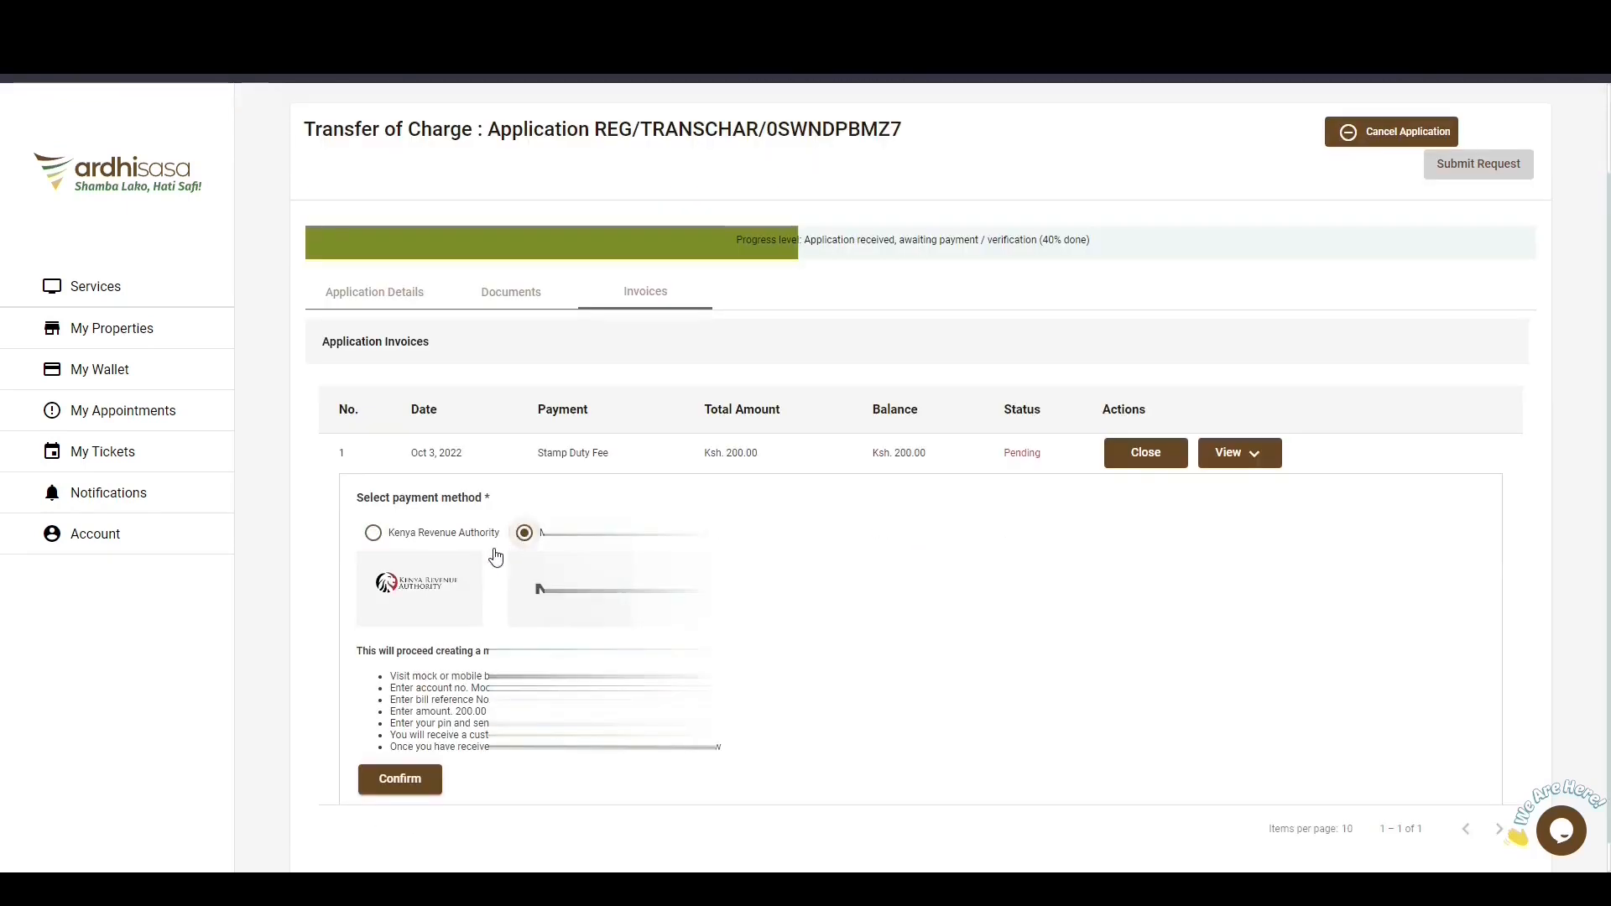
pyautogui.click(401, 779)
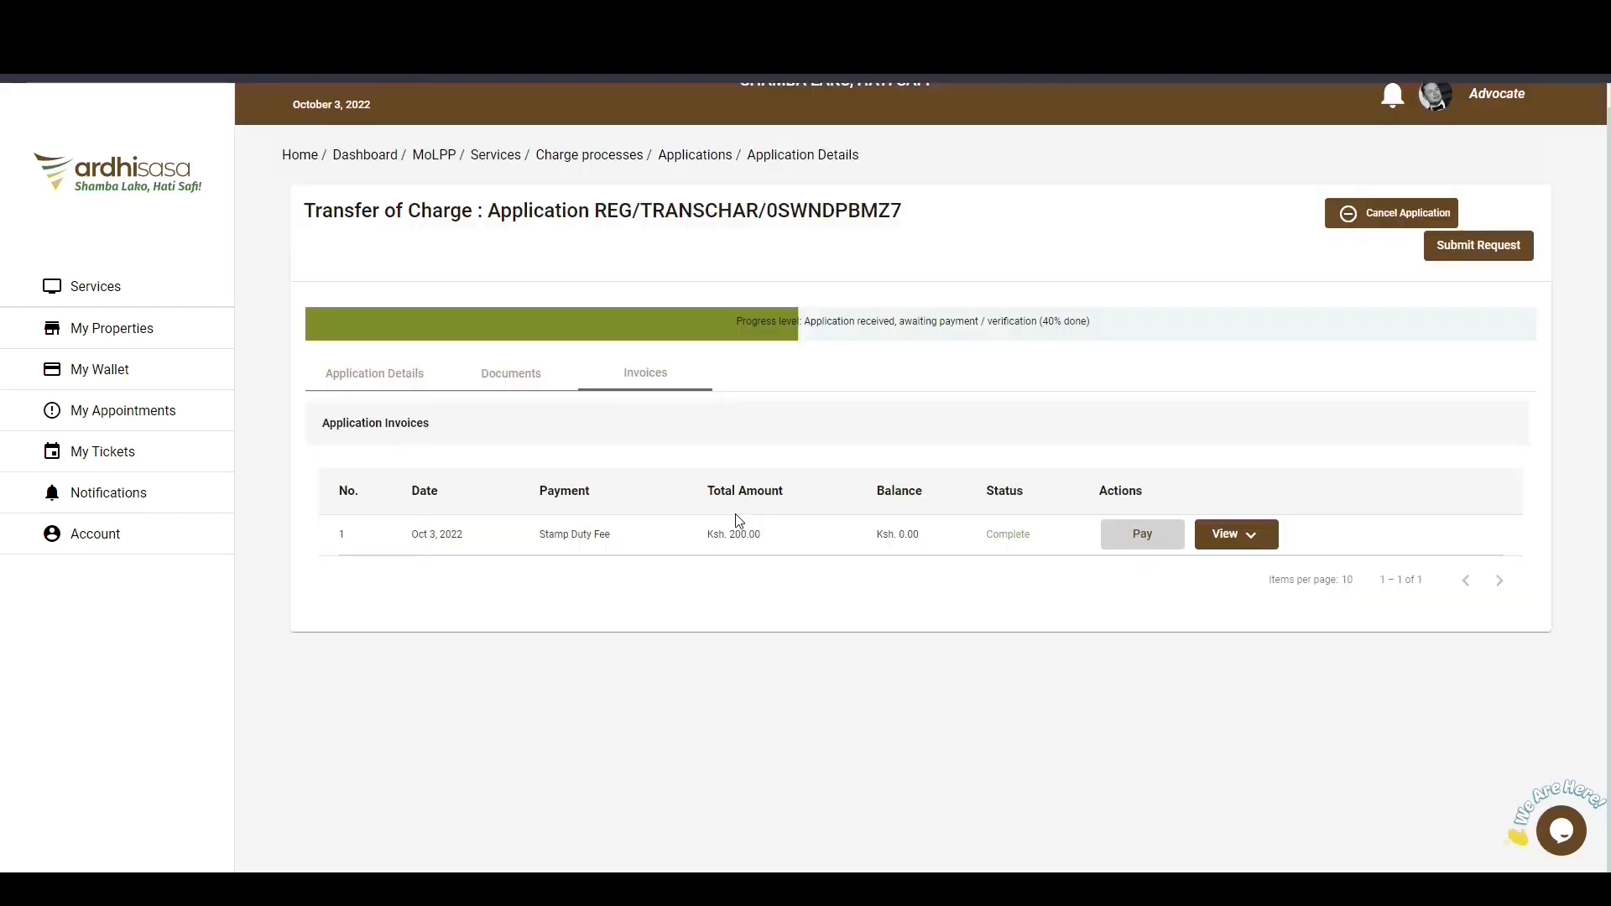
# Step: Submit the Transfer of Charge request, confirm it, and dismiss the success message
pyautogui.scroll(1, 1287, 414)
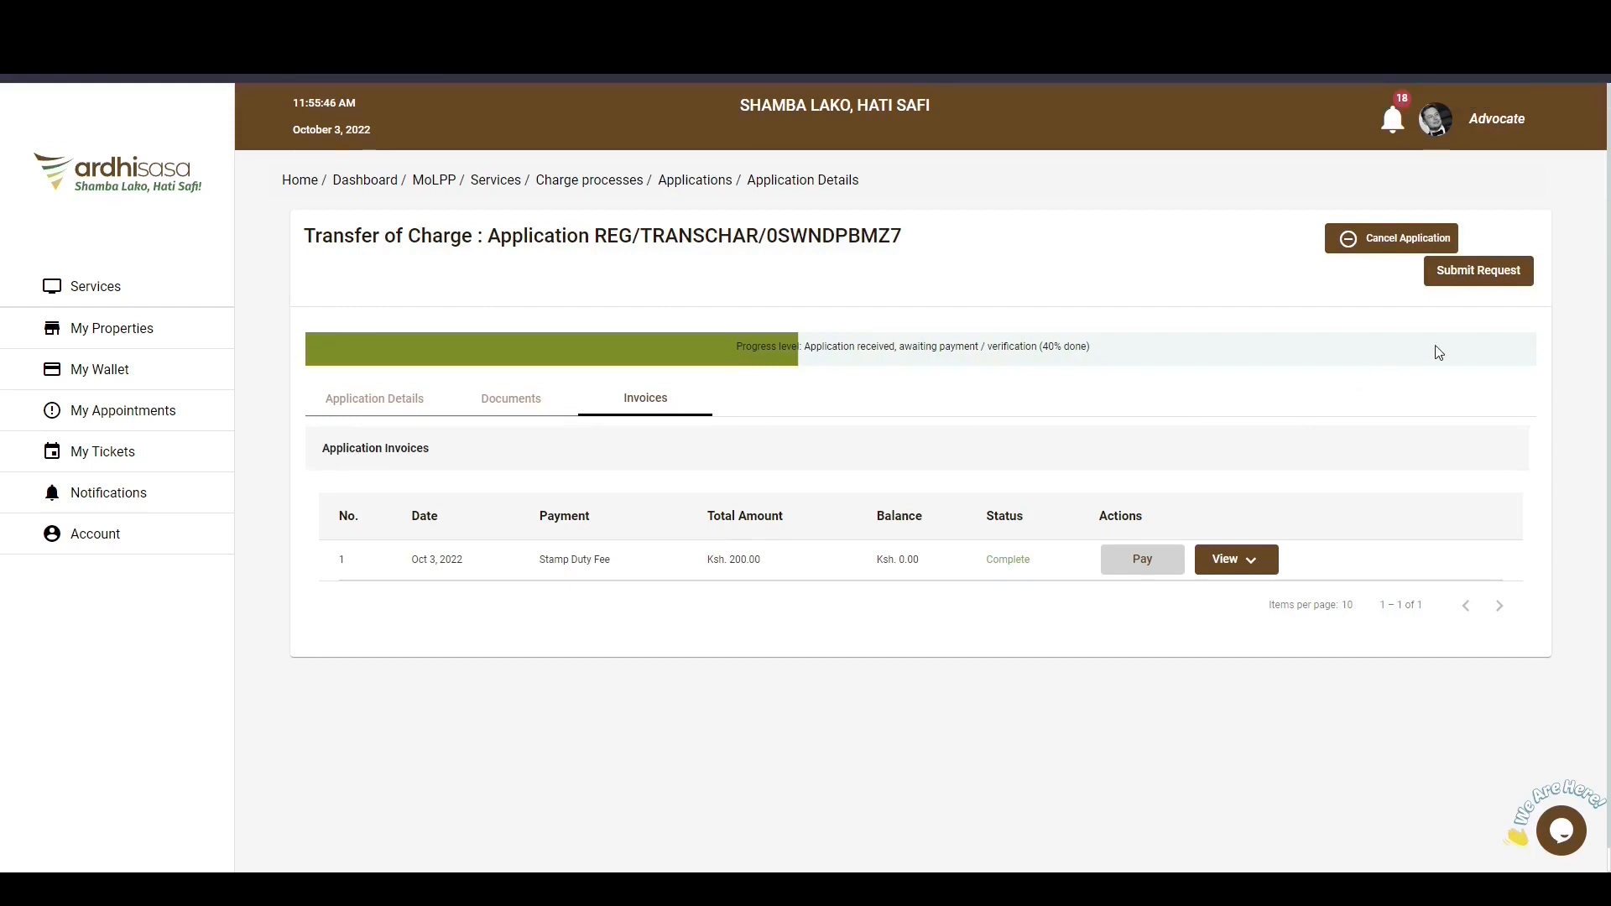
pyautogui.click(1508, 277)
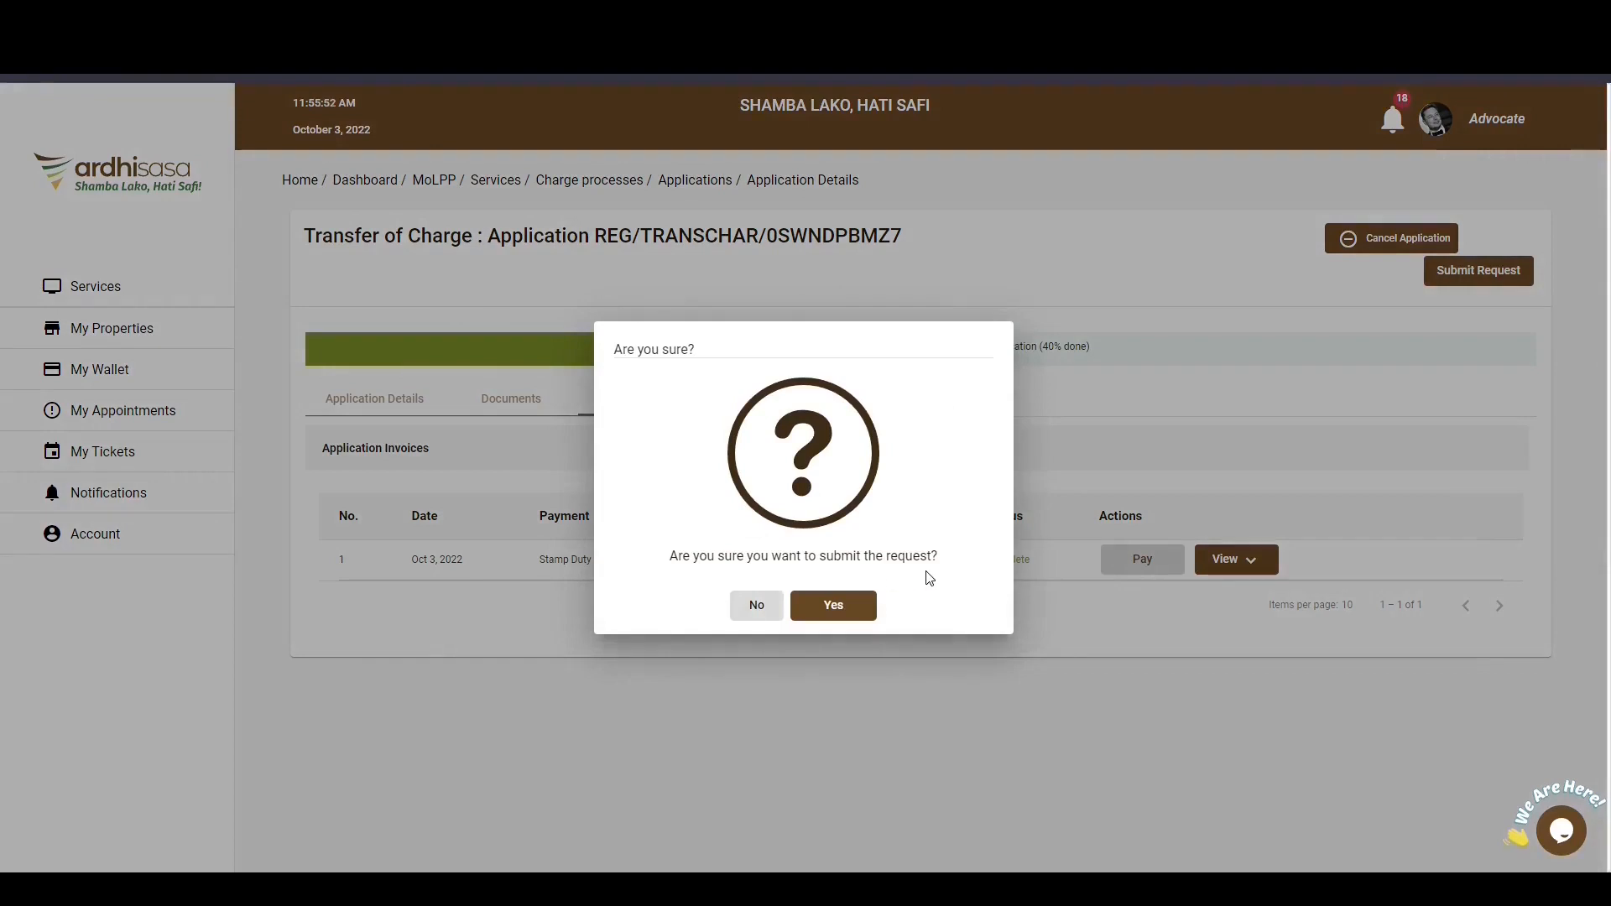
pyautogui.click(832, 606)
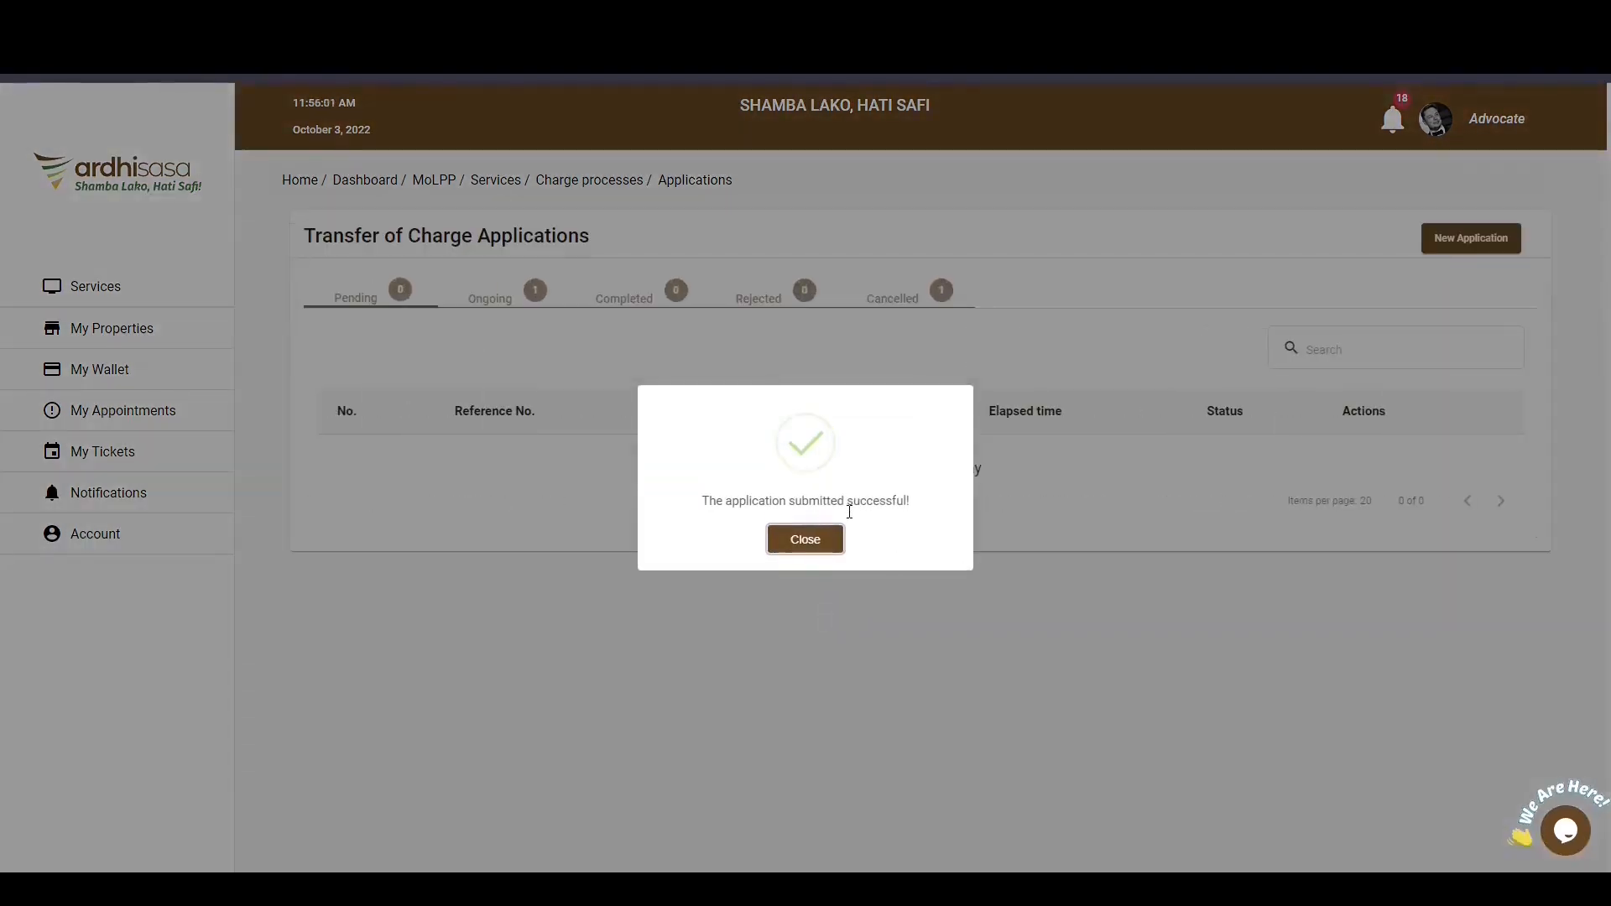
pyautogui.click(827, 547)
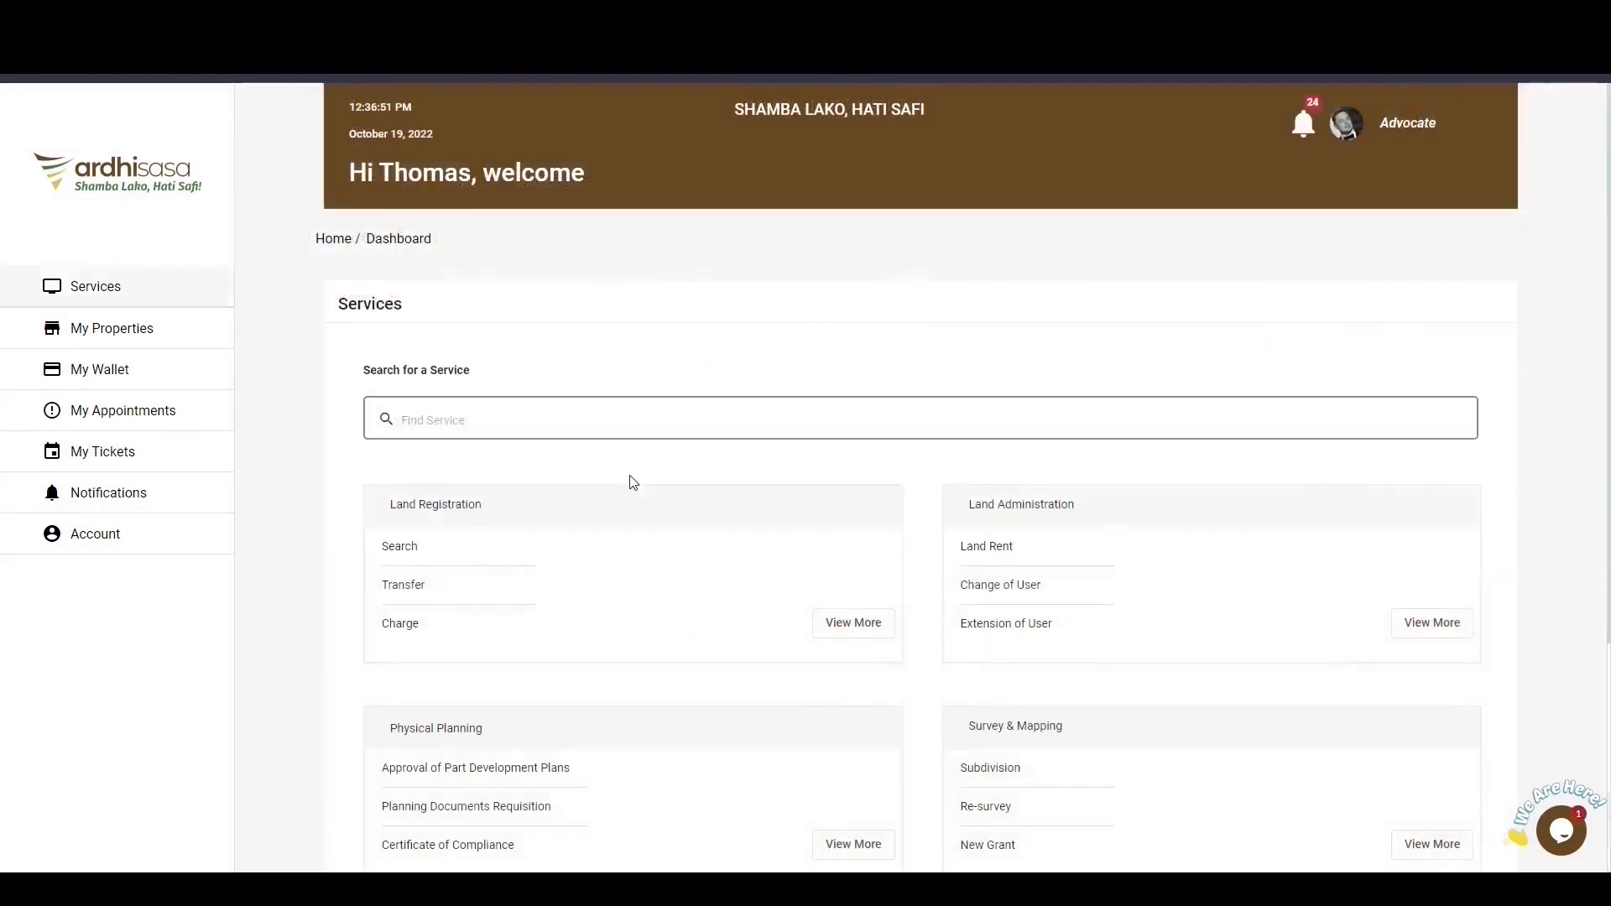
# Step: From the chargor's My Properties, view the seventh parcel's encumbrances listing the KCB-to-Absa charge transfer
pyautogui.click(854, 625)
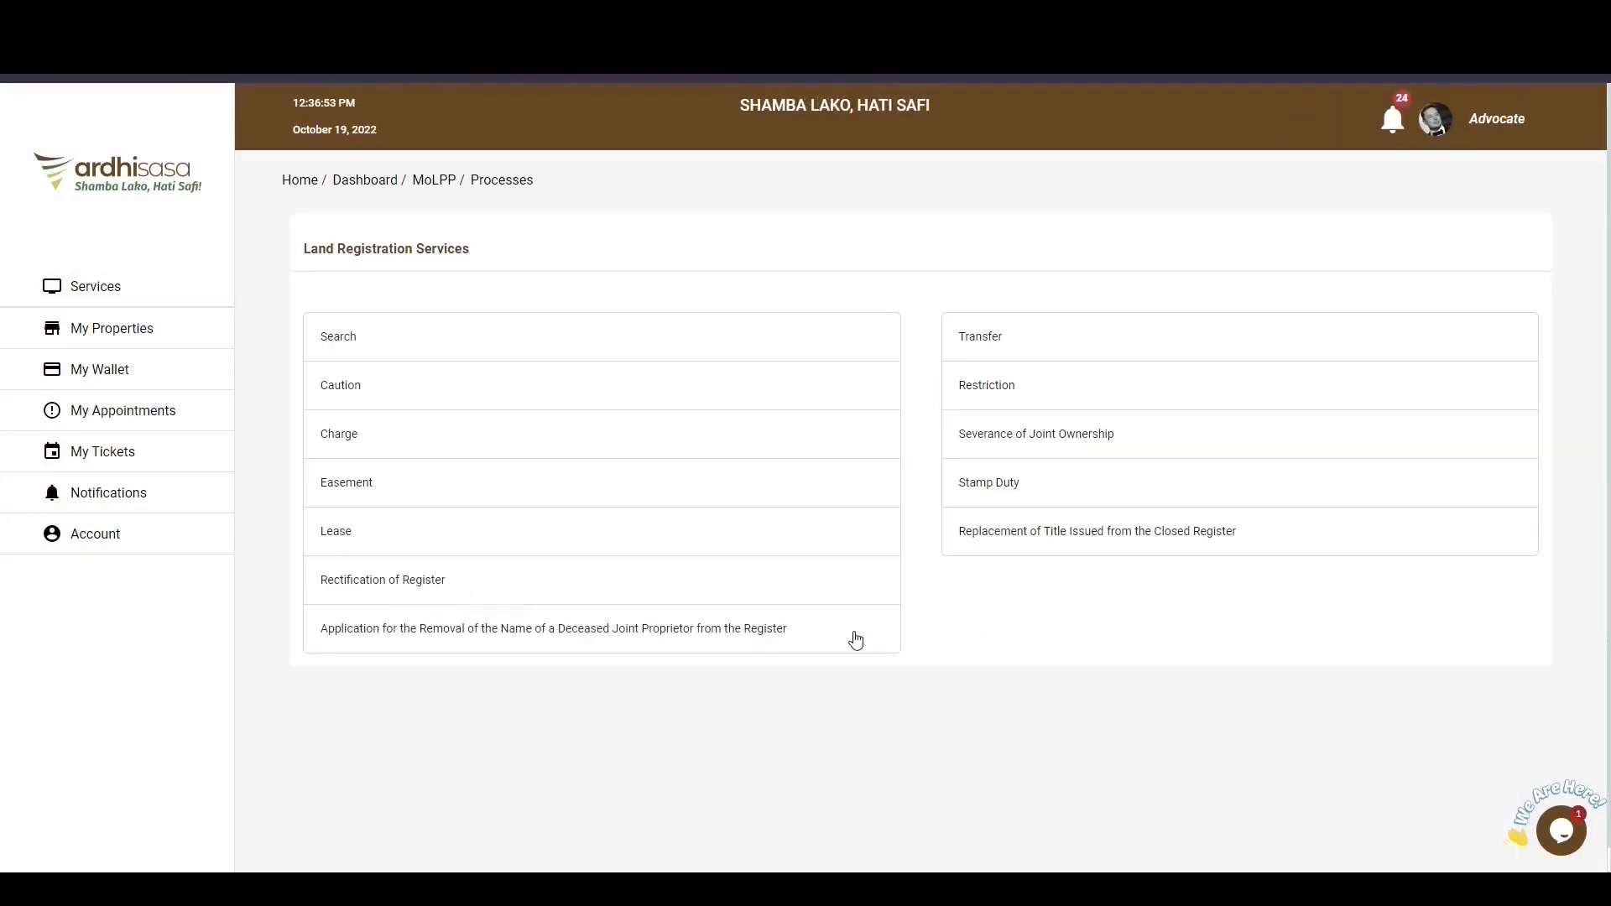
pyautogui.click(352, 441)
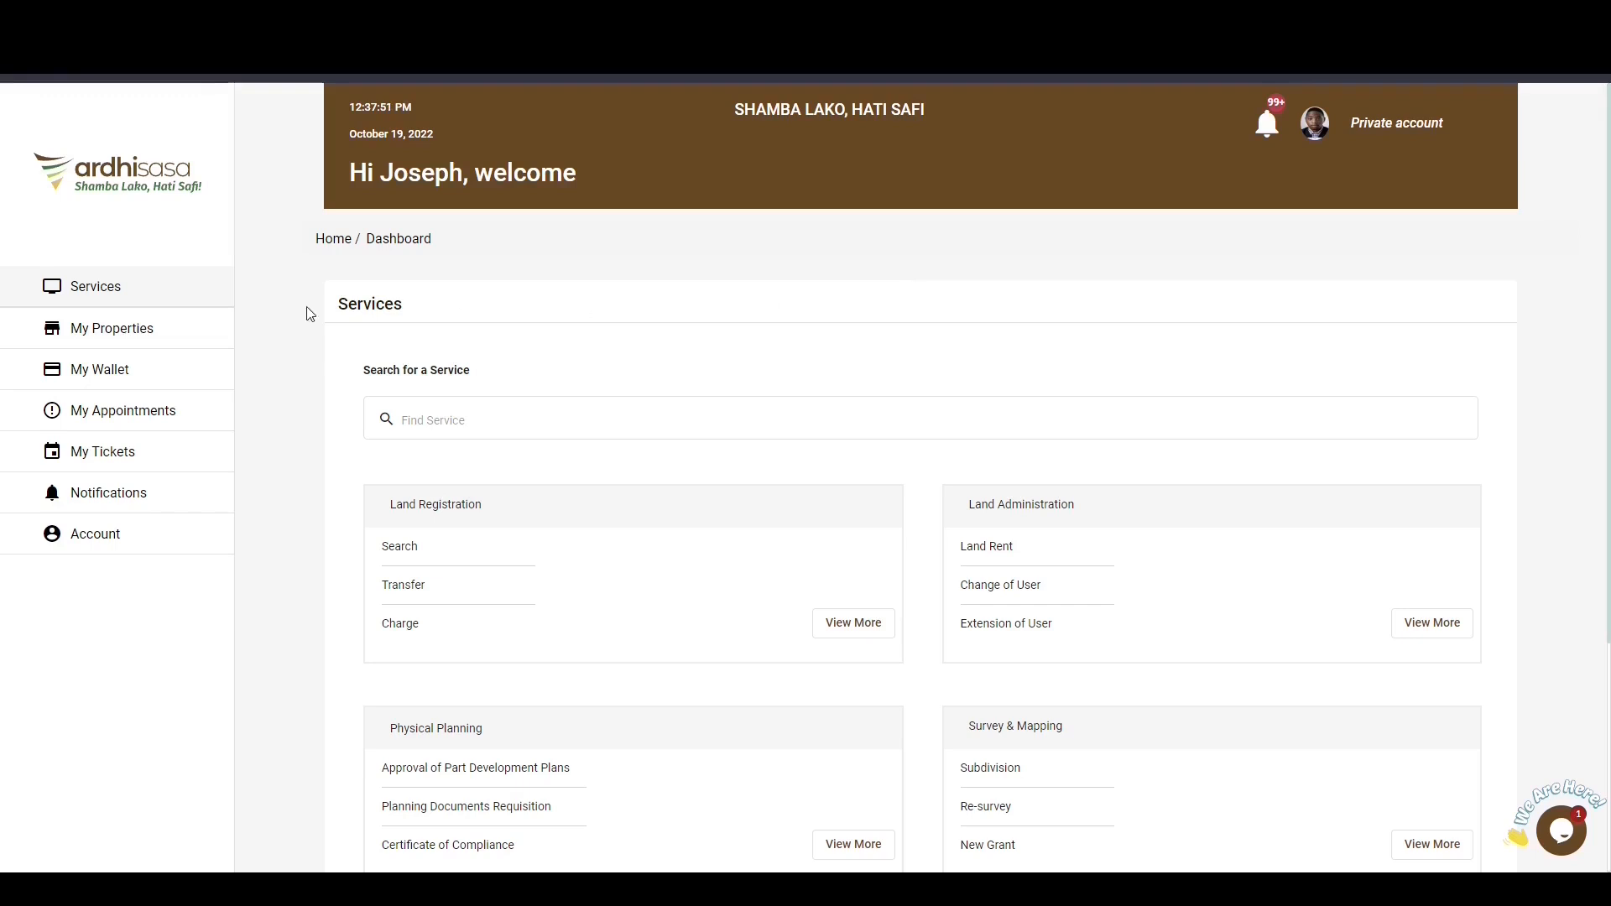
pyautogui.click(141, 339)
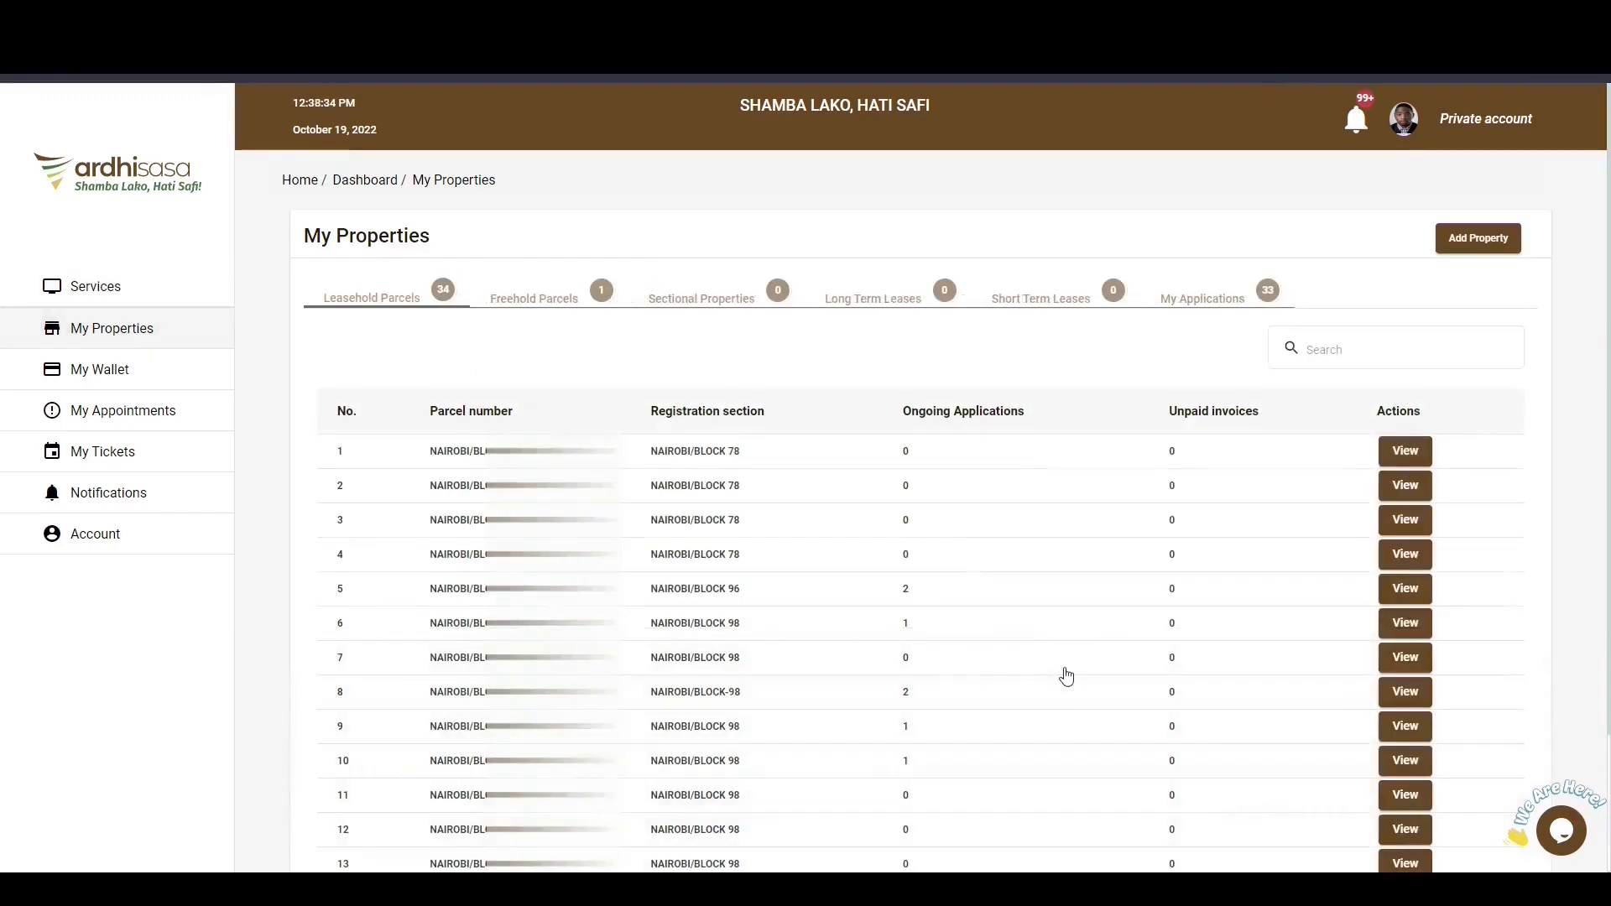
pyautogui.click(1406, 658)
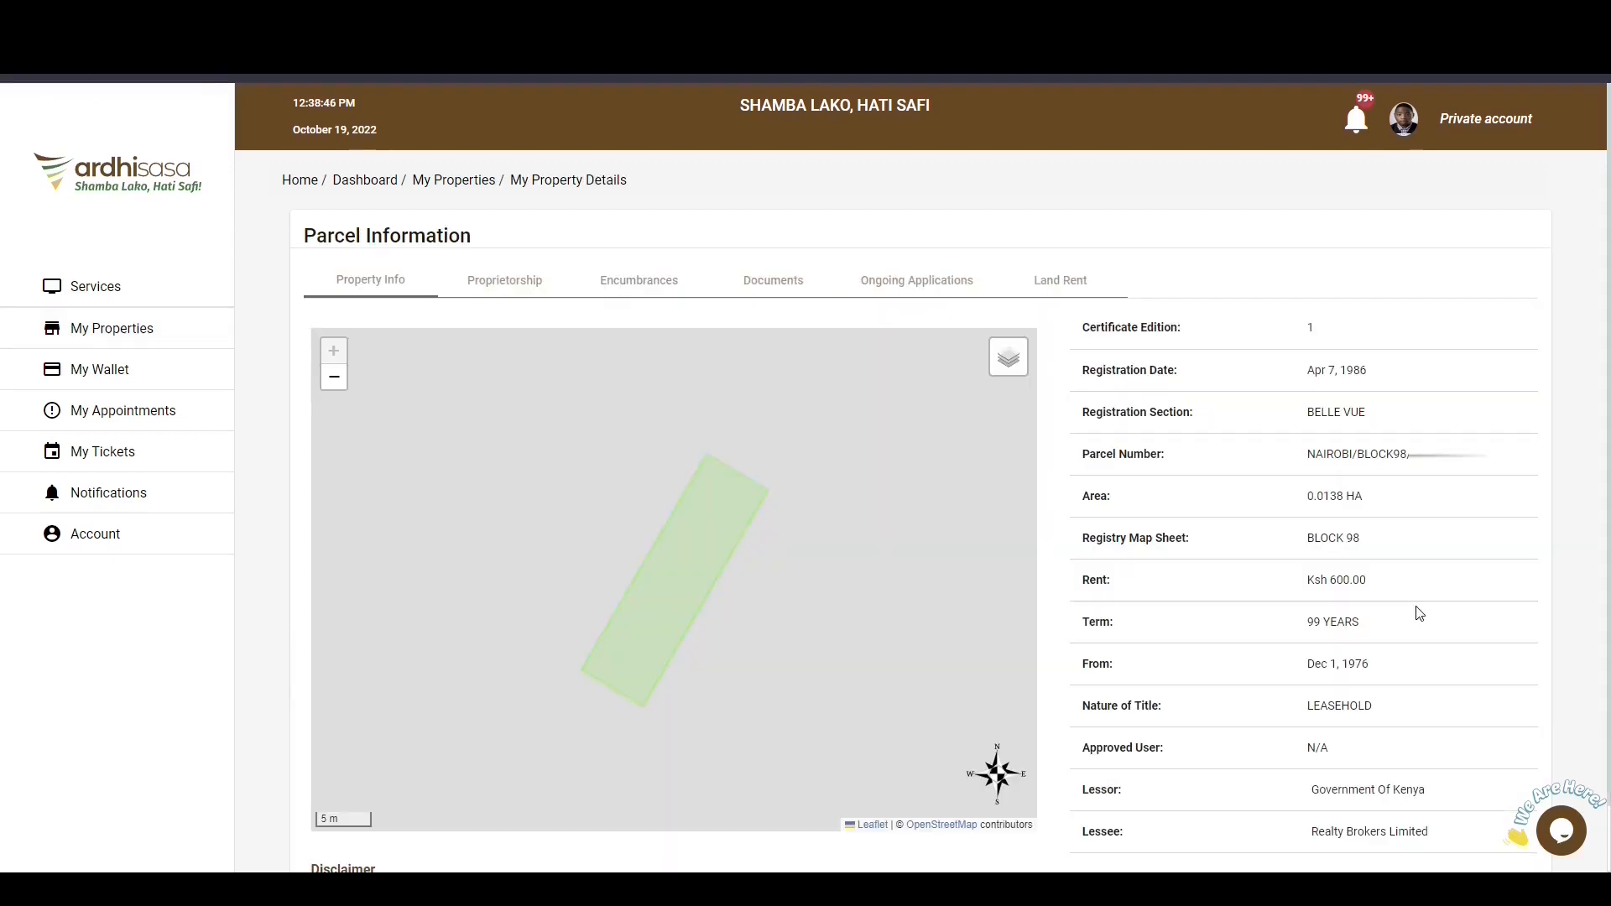
pyautogui.click(644, 290)
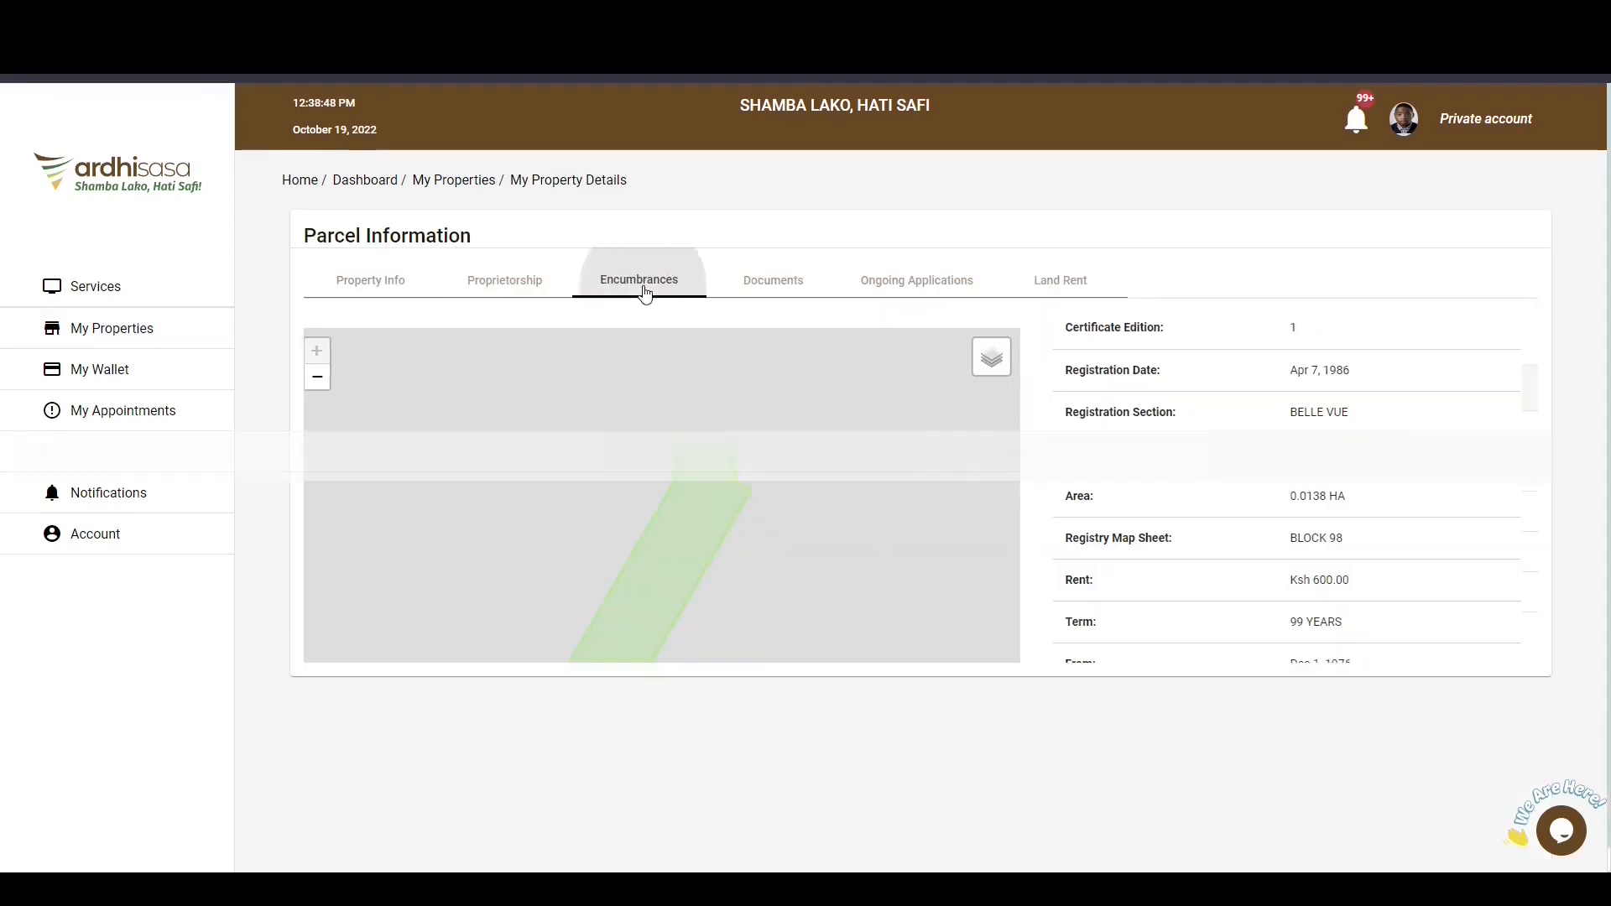